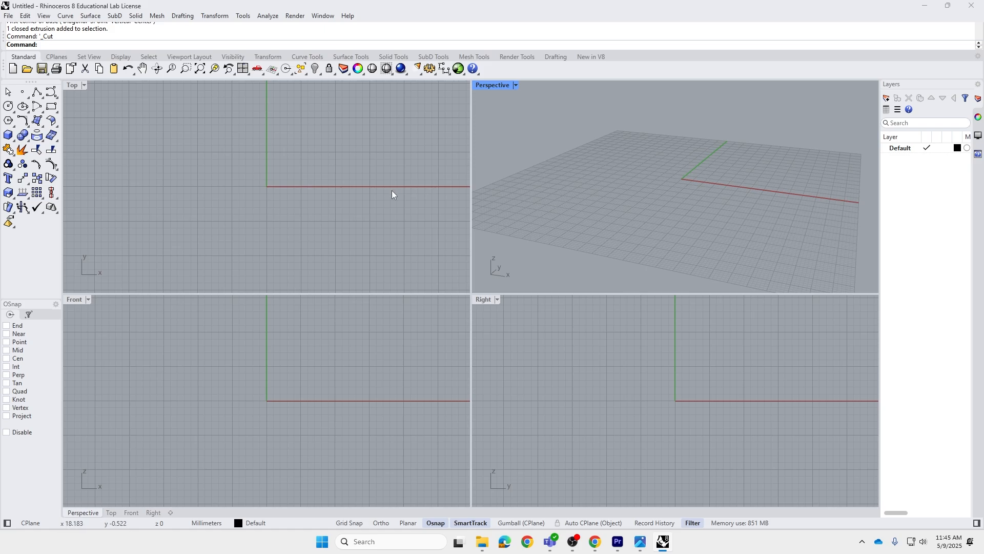
Step: Activate the Top, Front, Right and Perspective viewports in turn to examine the four-view layout
left_click(391, 191)
left_click(395, 354)
left_click(562, 338)
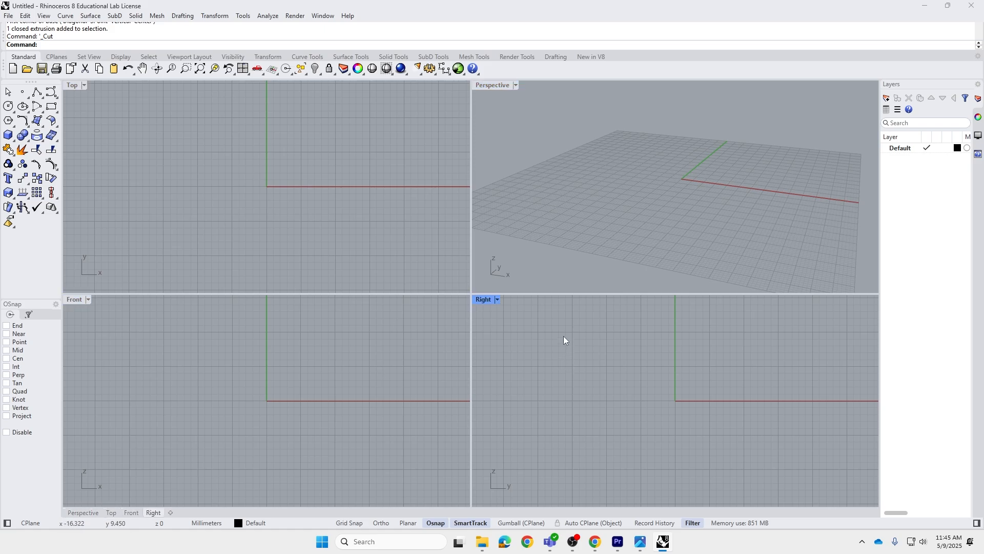
left_click(573, 209)
left_click(318, 220)
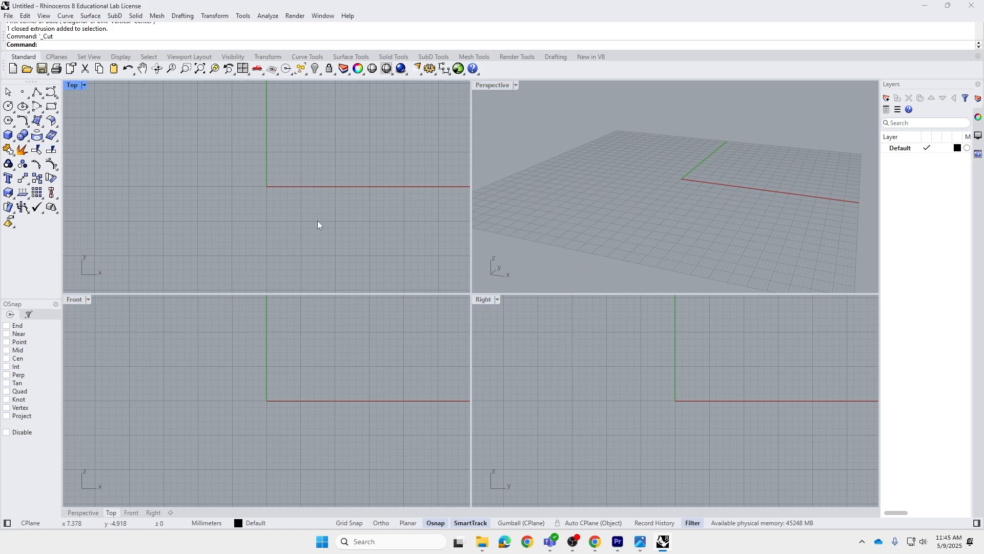
left_click(365, 325)
left_click(545, 332)
left_click(554, 238)
left_click(324, 213)
Step: Draw a large rectangular box freehand over the origin in the Perspective viewport
type("box")
key("Return")
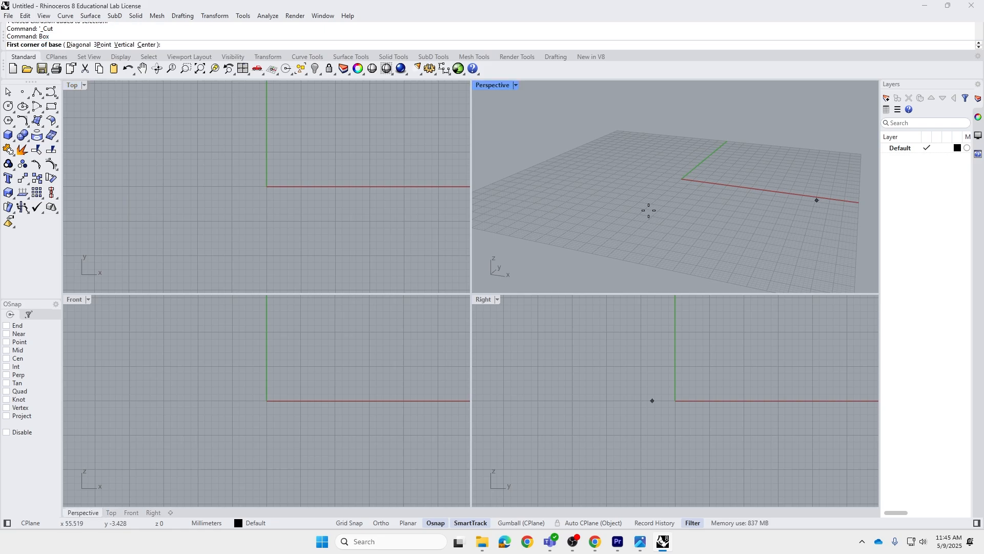
left_click(615, 200)
left_click(733, 168)
left_click(730, 127)
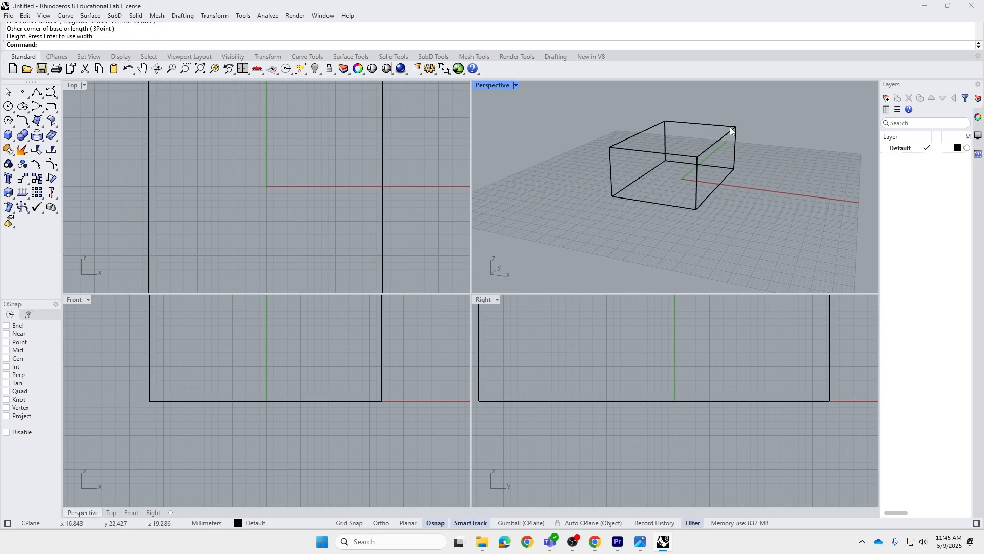
Step: Move the box around on the grid in the Perspective viewport, checking its position in the Top, Front and Right viewports
left_click(661, 170)
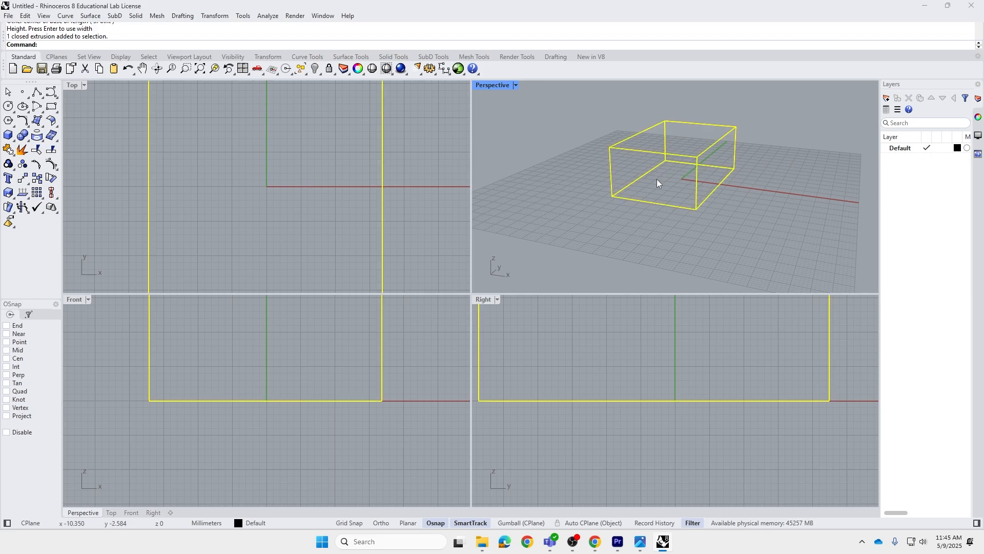
left_click_drag(647, 174, 650, 208)
left_click(371, 220)
left_click(278, 207)
left_click(274, 368)
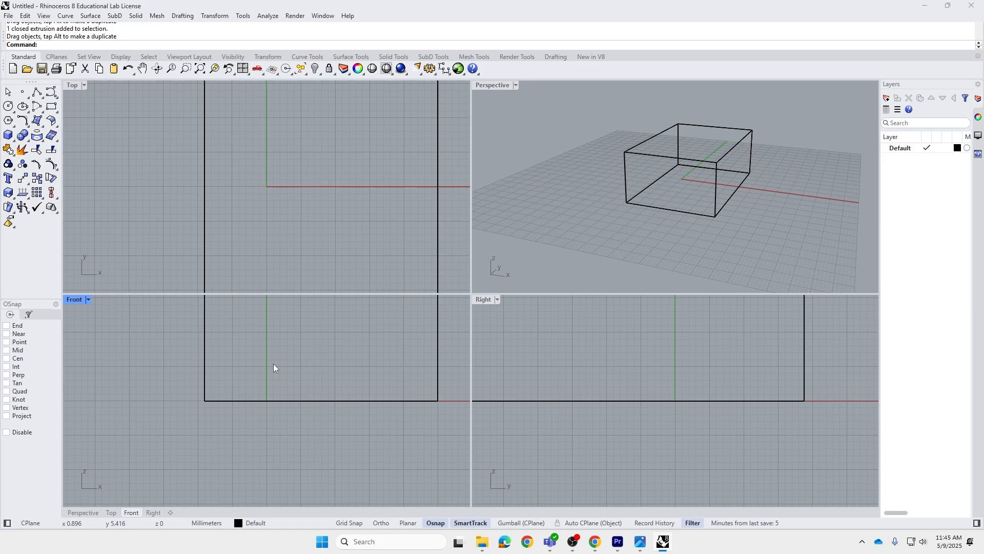
left_click(565, 401)
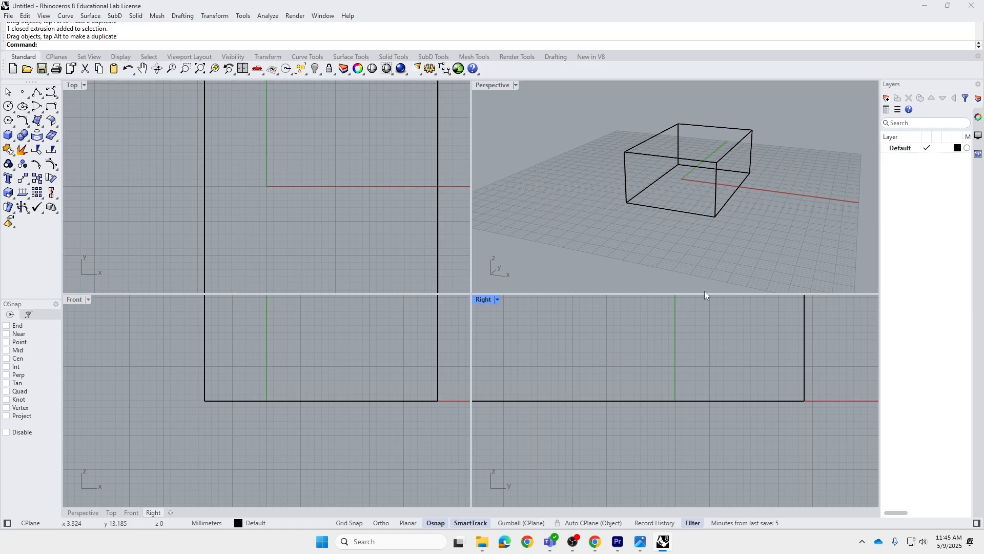
mouse_move(722, 204)
left_mouse_down()
mouse_move(705, 222)
mouse_move(725, 198)
mouse_move(707, 208)
mouse_move(716, 219)
left_mouse_up()
left_click(736, 229)
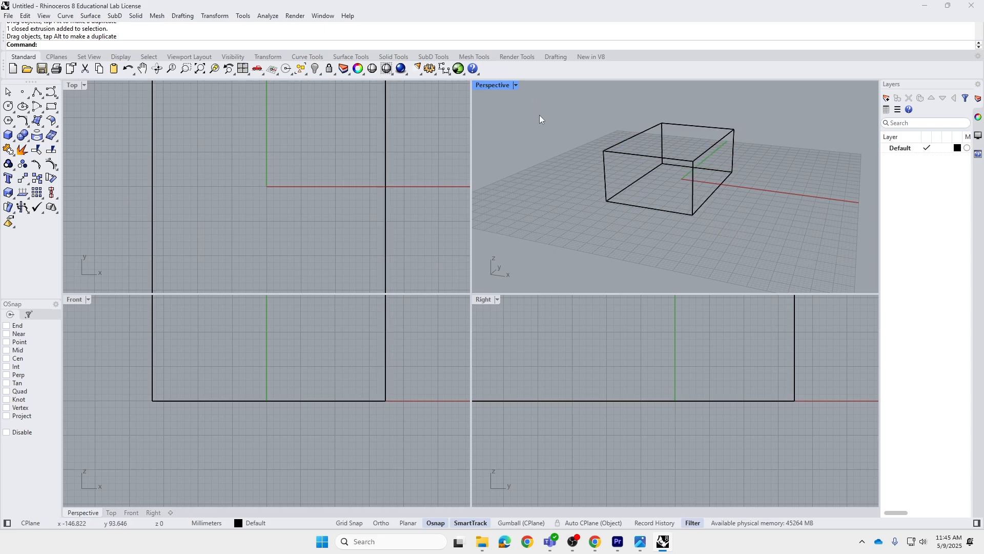
Step: Maximize the Perspective viewport and try orbiting, panning and zooming around the box
double_click(492, 85)
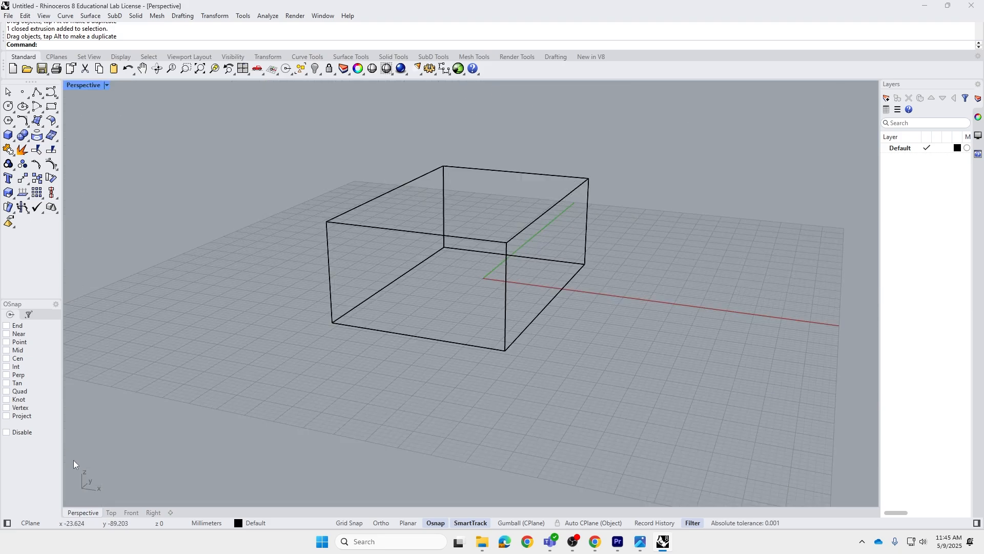
right_click_drag(507, 384, 525, 417)
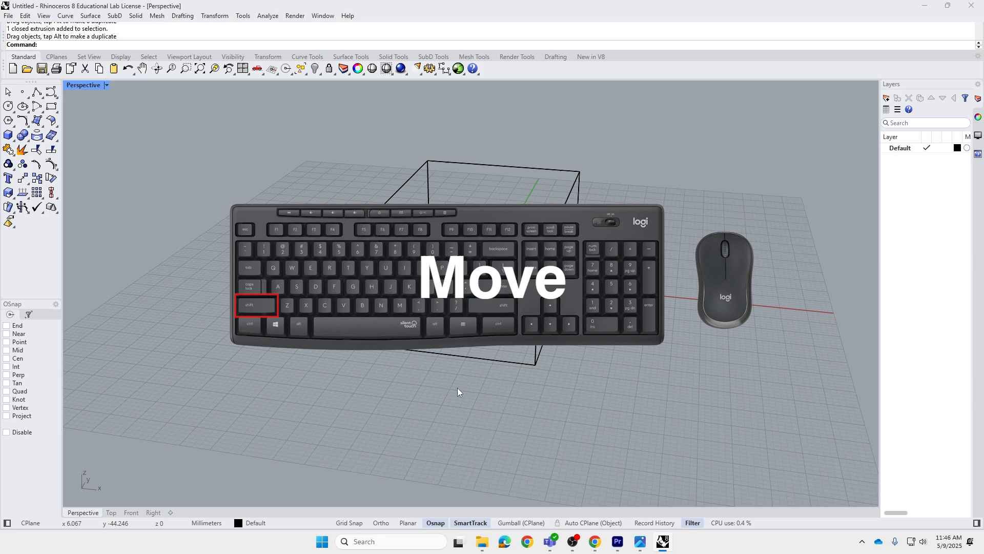
right_click_drag(584, 345, 547, 347, "shift")
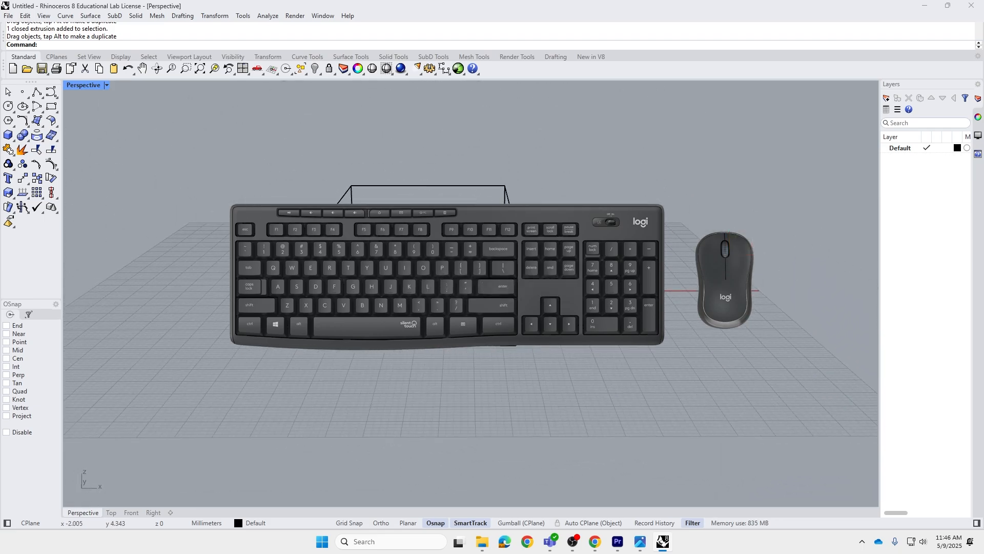
scroll(422, 305, "up", 3)
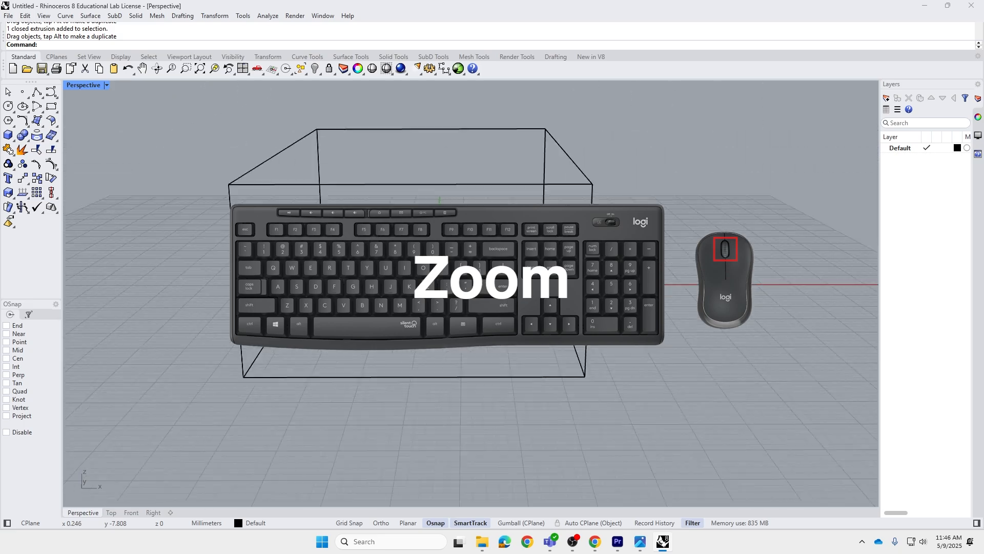
scroll(424, 301, "up", 9)
scroll(425, 301, "down", 17)
scroll(424, 302, "up", 10)
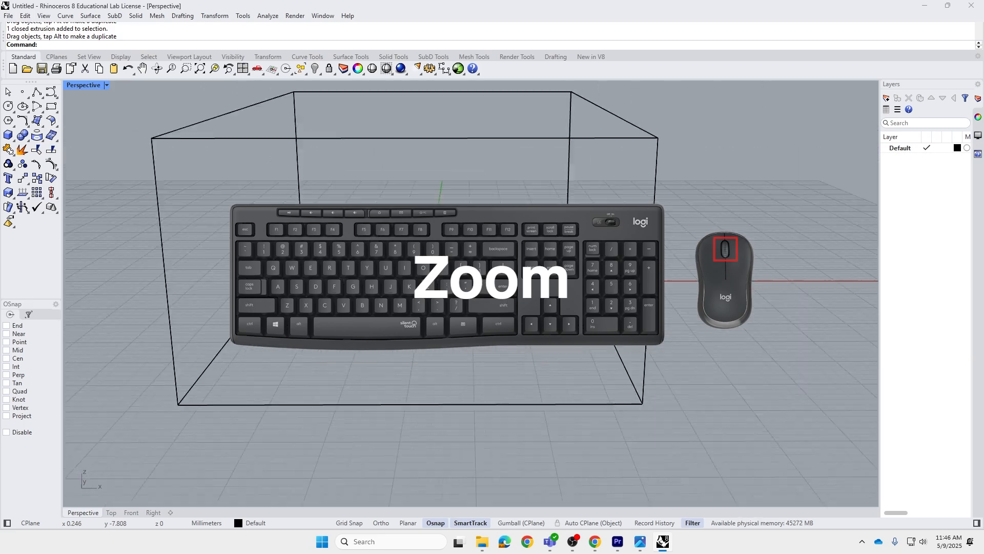
scroll(540, 303, "down", 10)
Step: Examine the box and the construction plane grid from several angles, then pick the box
right_click_drag(540, 303, 519, 321)
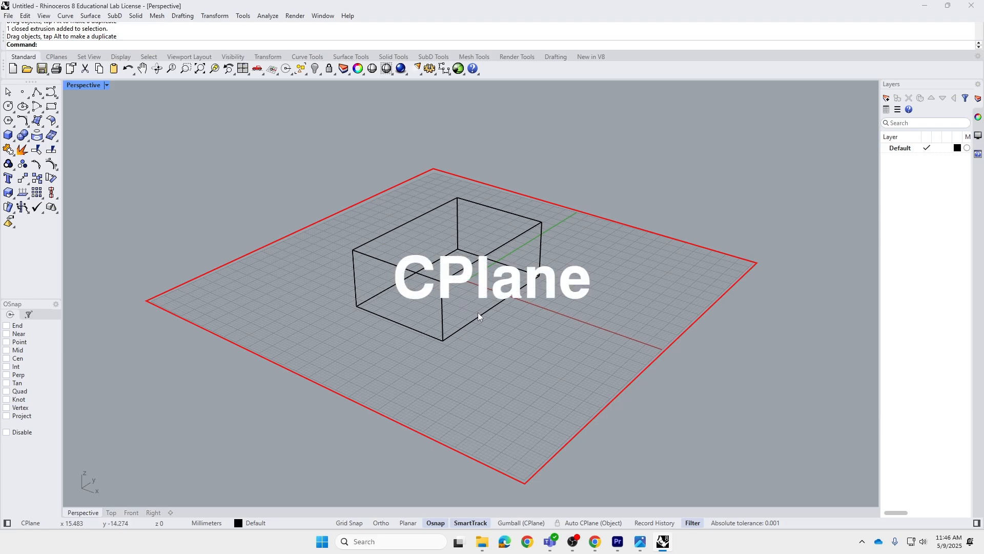
mouse_move(478, 312)
right_mouse_down()
mouse_move(549, 333)
mouse_move(442, 315)
mouse_move(477, 319)
right_mouse_up()
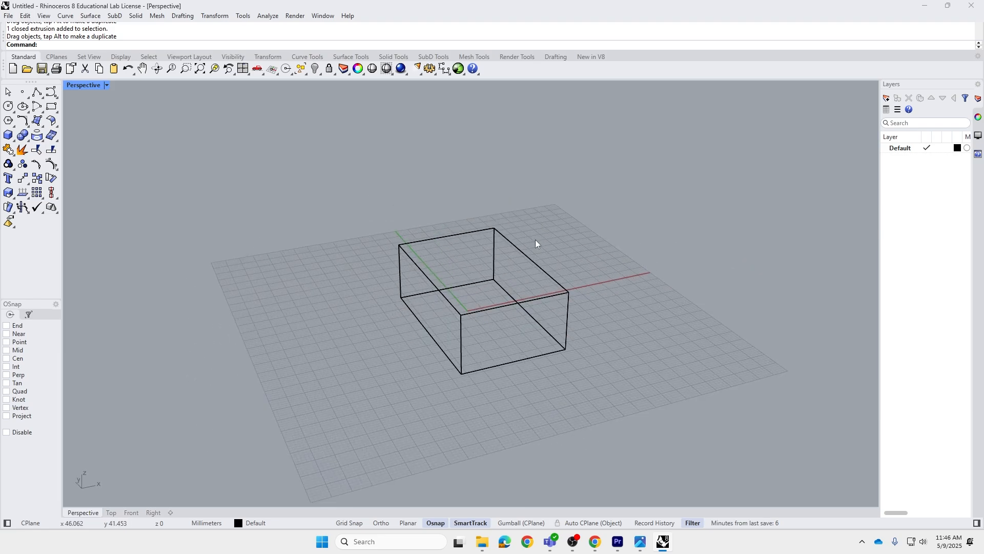
right_click_drag(535, 241, 546, 190)
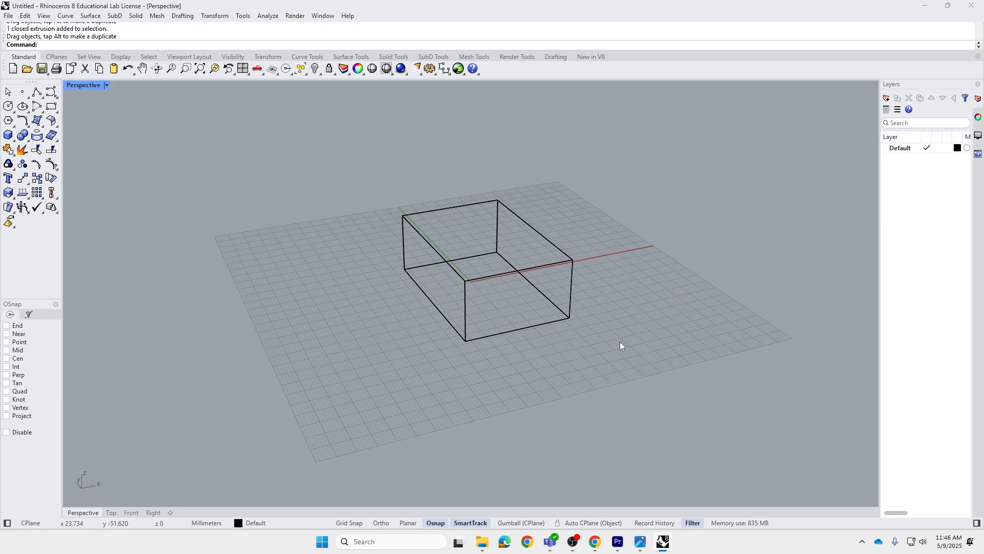
mouse_move(500, 363)
right_mouse_down()
mouse_move(492, 325)
mouse_move(517, 356)
right_mouse_up()
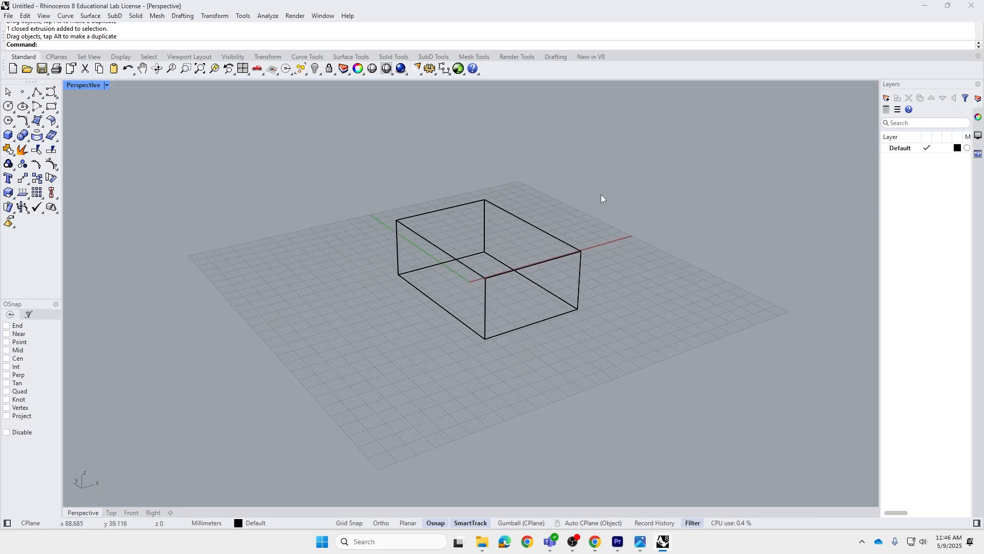
right_click_drag(601, 338, 269, 278)
right_click_drag(619, 280, 444, 275)
scroll(445, 294, "up", 4)
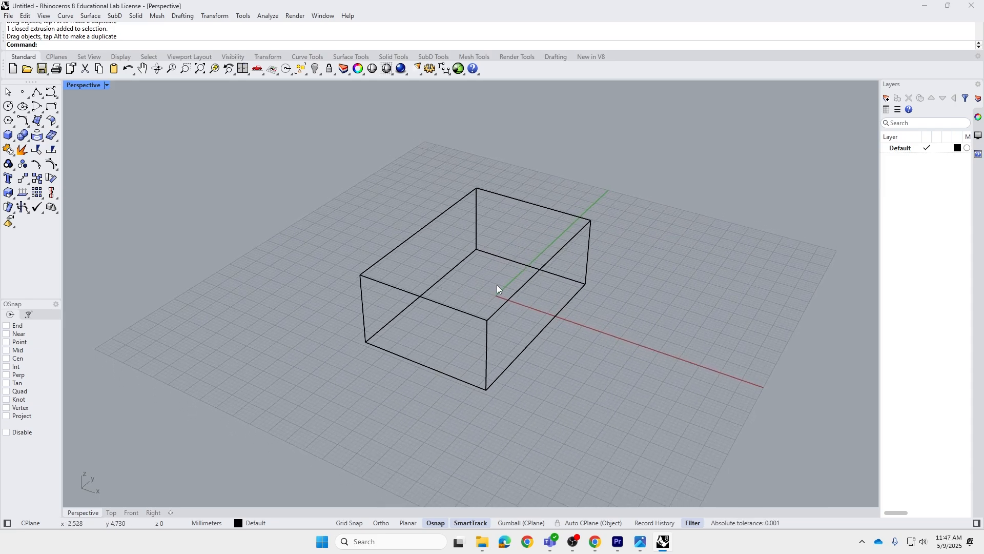
mouse_move(518, 340)
right_mouse_down()
mouse_move(508, 347)
mouse_move(494, 337)
mouse_move(511, 334)
right_mouse_up()
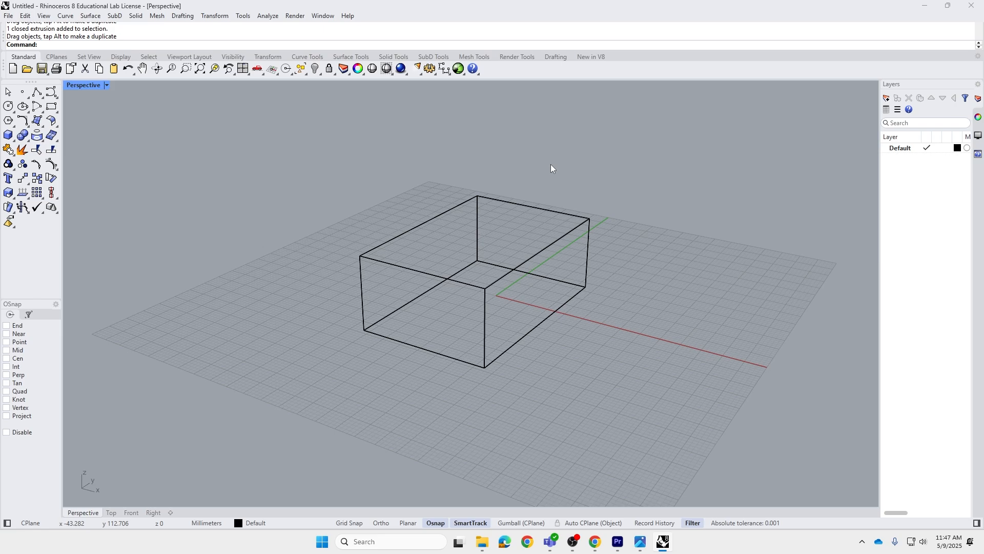
left_click(533, 208)
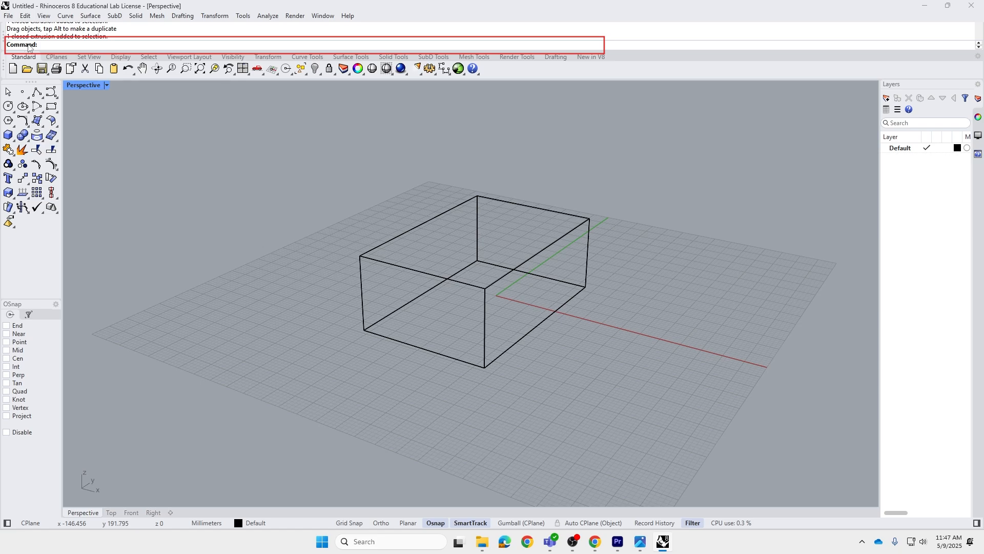
Step: Draw a second, smaller box with the Box command beside the large box, near the red X axis
type("Box")
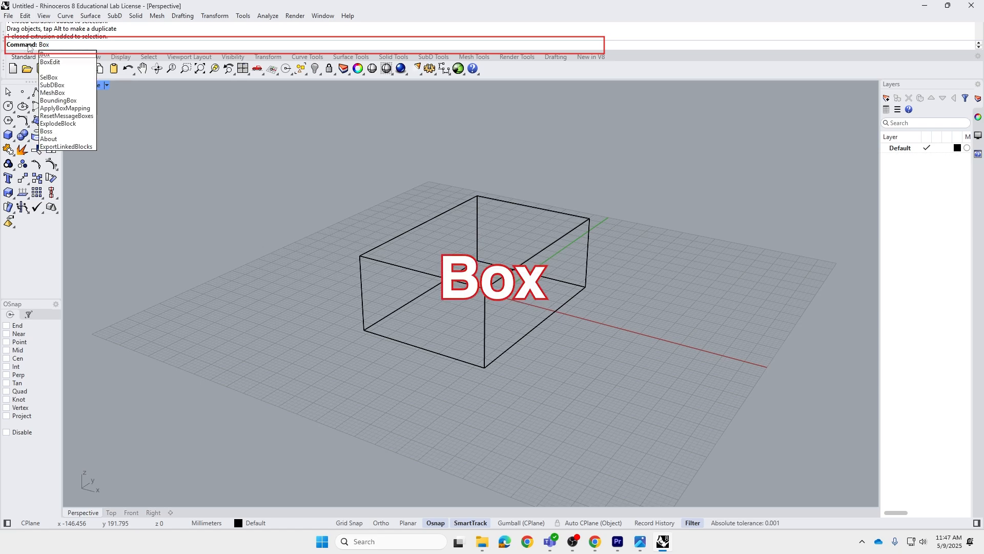
key("Return")
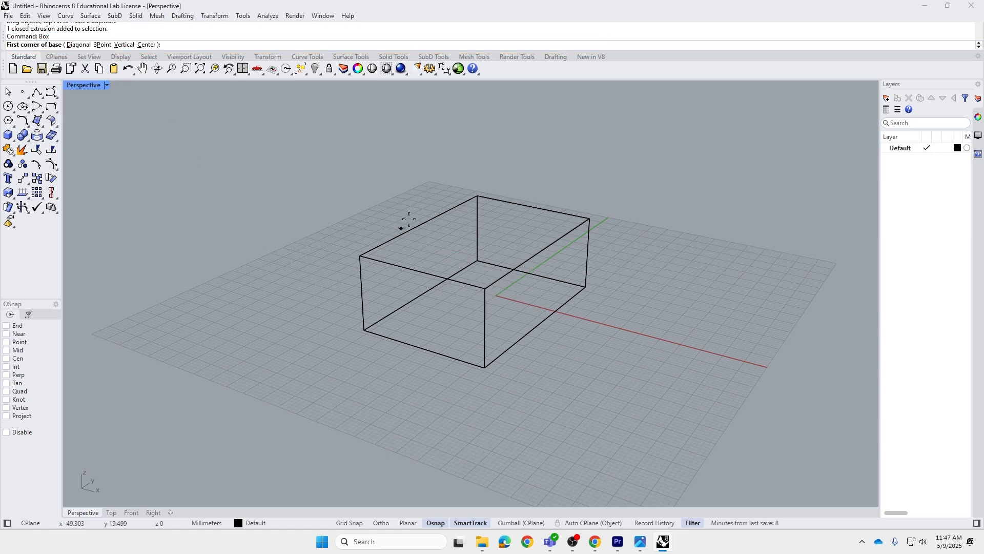
left_click(553, 371)
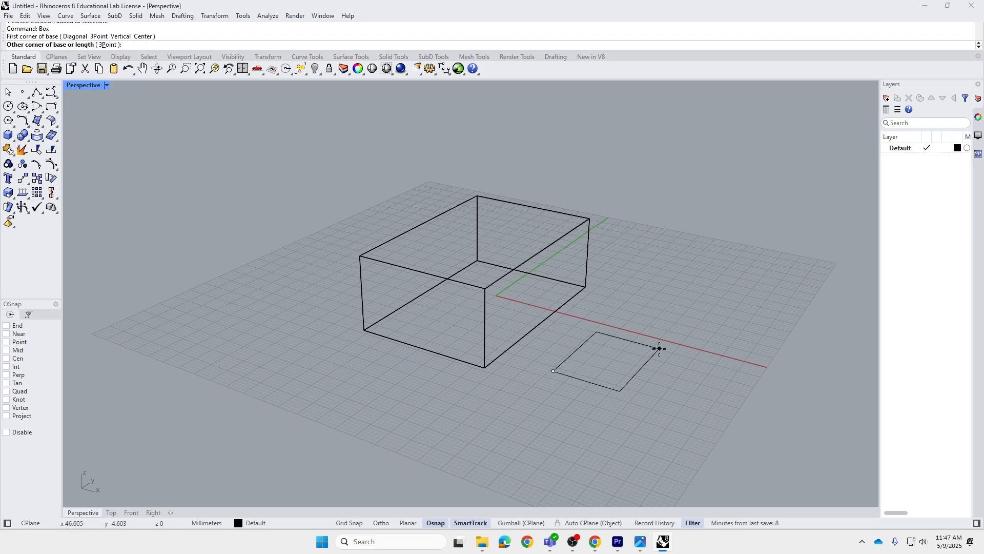
left_click(659, 349)
left_click(663, 307)
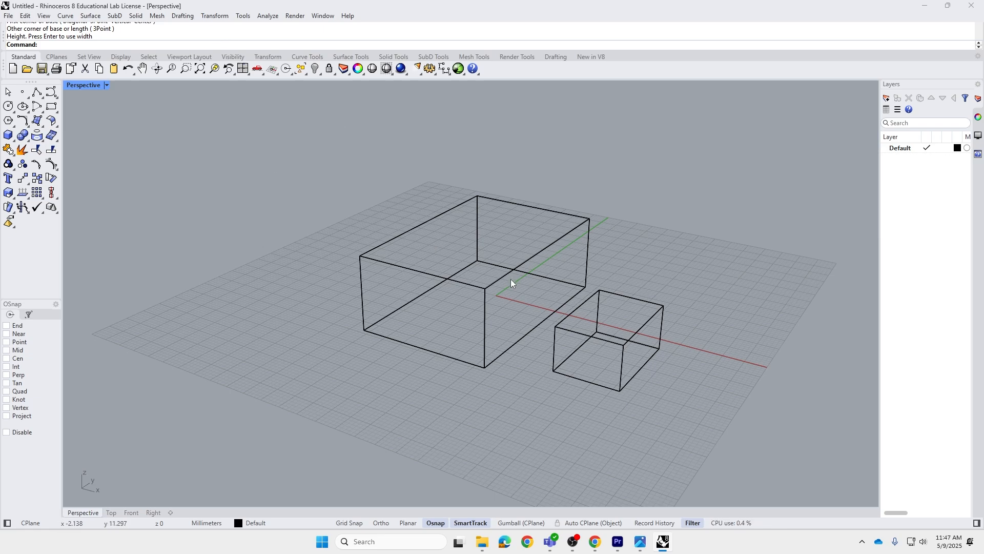
Step: Draw a single line on the construction plane, ending at the near-side vertical edge of the large box
type("line")
key("Return")
left_click(301, 317)
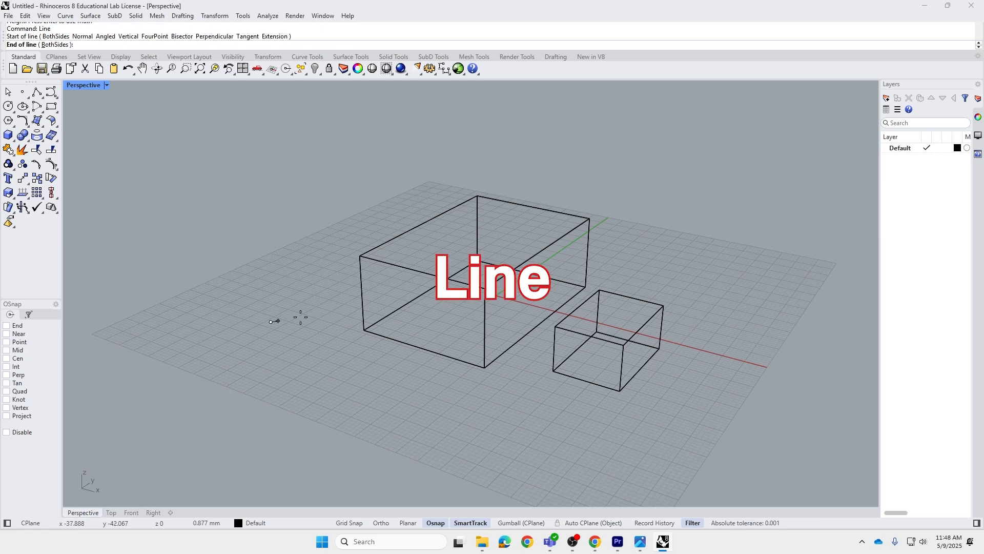
left_click(362, 313)
Step: Draw a circle by center and radius beside the line, next to the large box
type("circle")
key("Return")
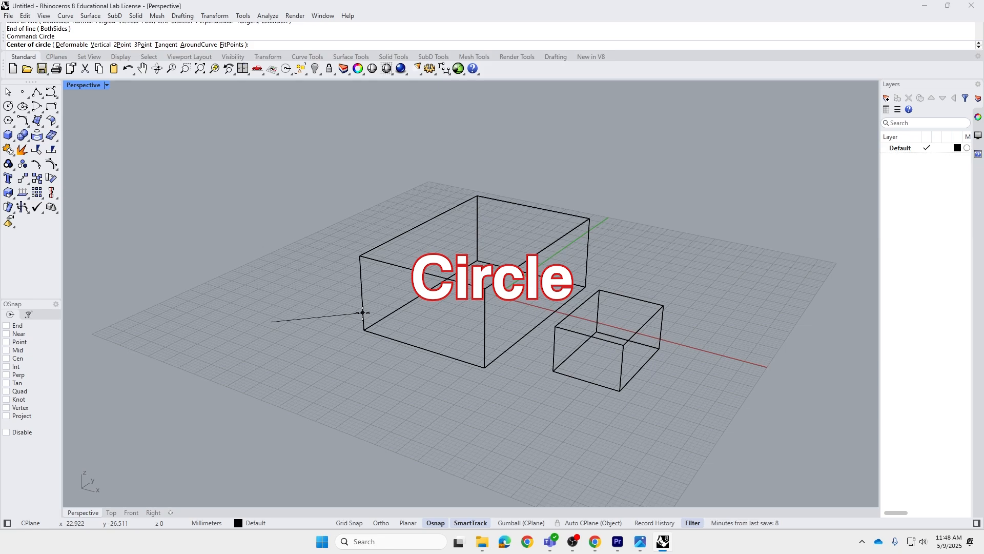
left_click(310, 296)
left_click(345, 285)
Step: Create a sphere by center and radius behind the circle, overlapping the corner of the large box
type("Sphere")
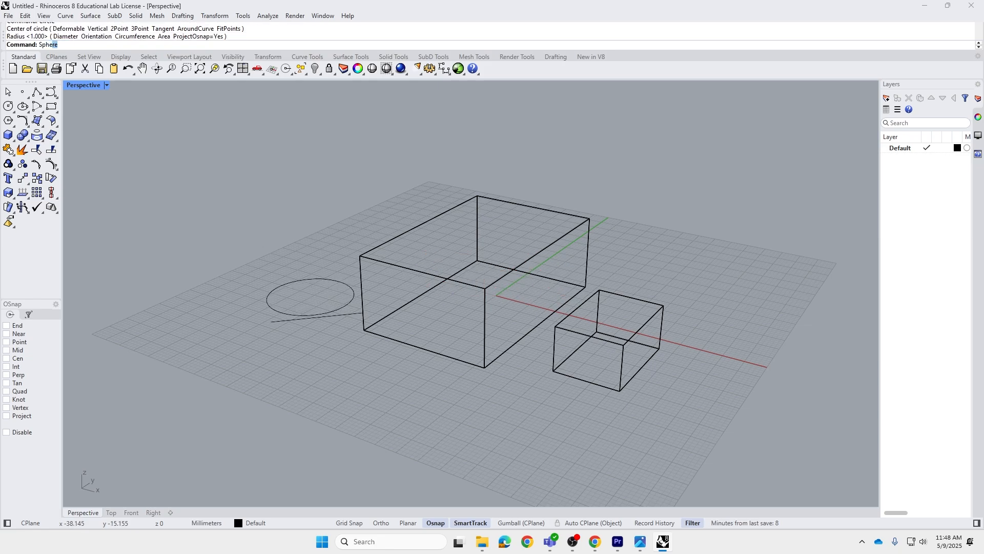
key("Return")
left_click(352, 259)
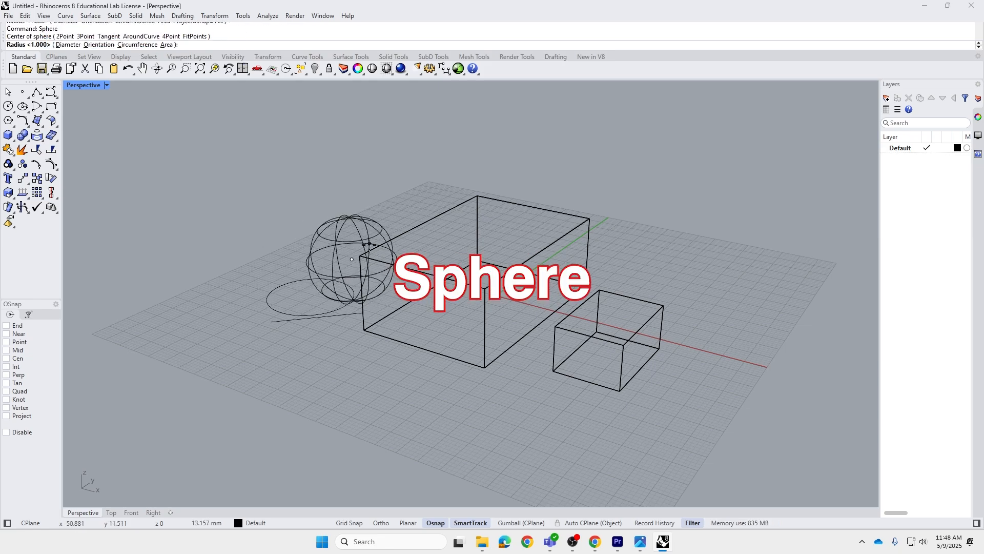
left_click(382, 272)
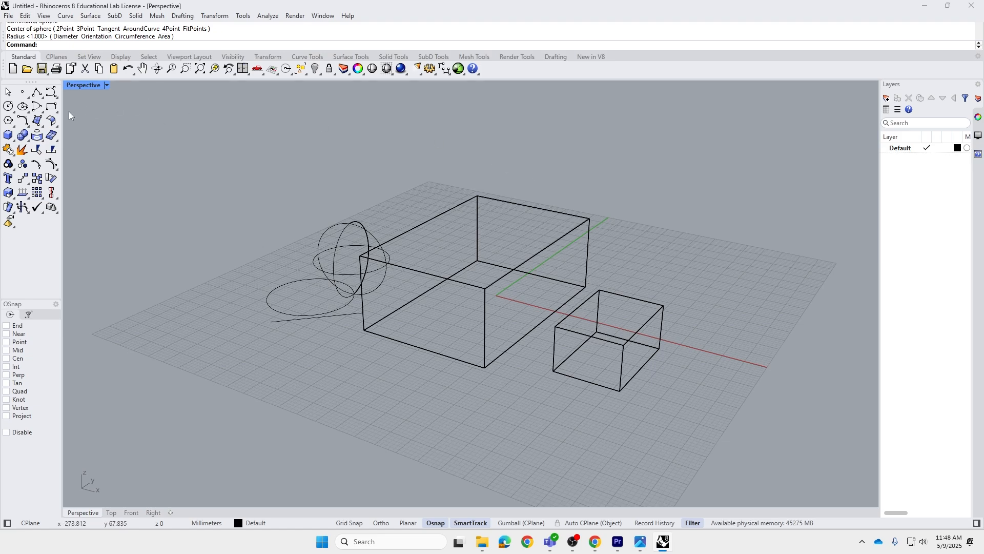
left_click(50, 57)
left_click(149, 57)
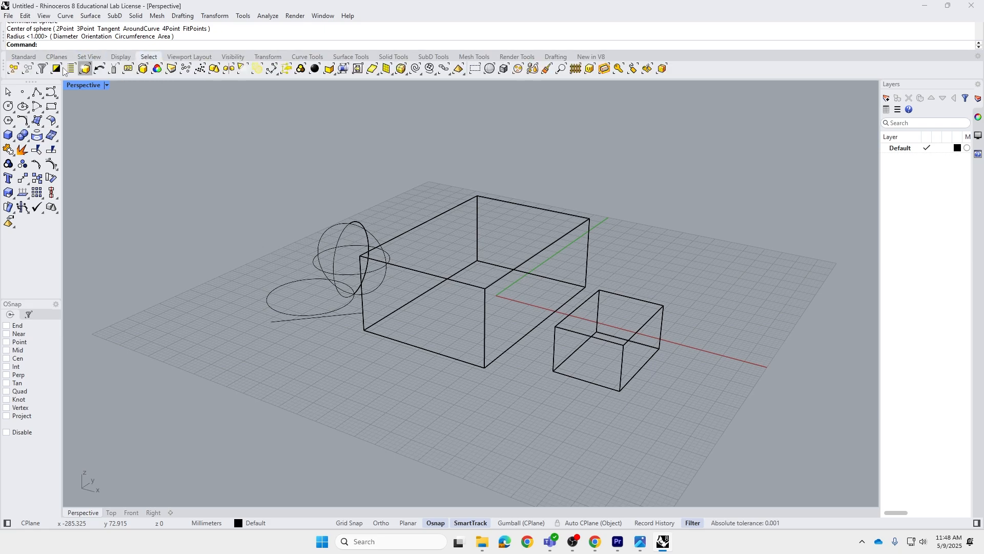
left_click(24, 56)
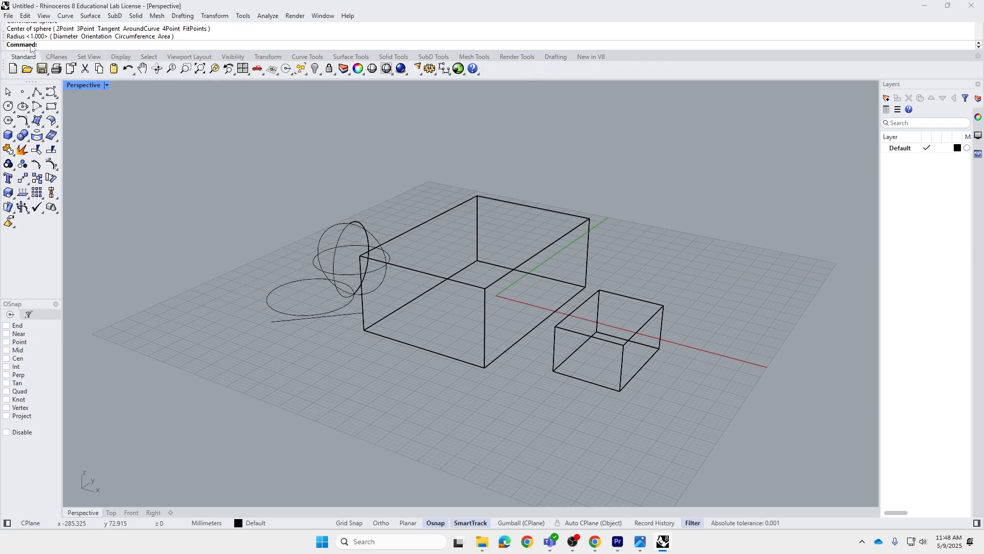
Step: Draw a small box on the construction plane on the outer side of the circle
left_click(8, 135)
left_click(225, 310)
left_click(260, 310)
left_click(261, 288)
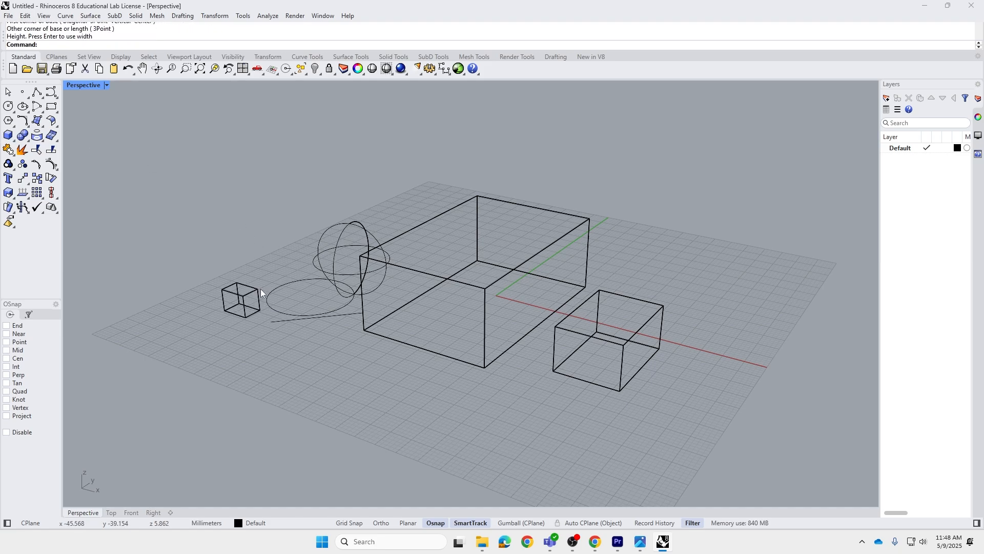
Step: Draw another small box between the existing small box and the end of the line
type("box")
key("Return")
left_click(263, 325)
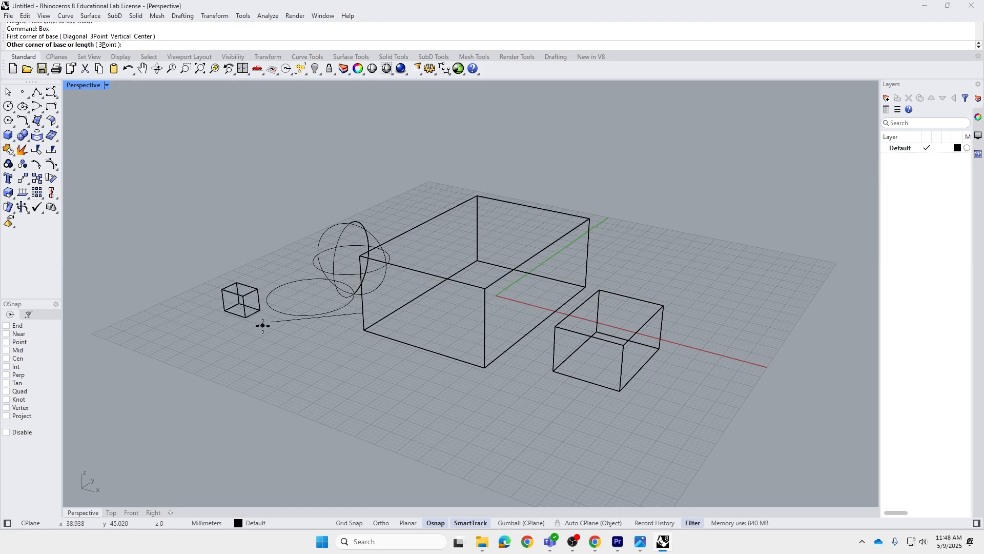
left_click(288, 327)
left_click(346, 307)
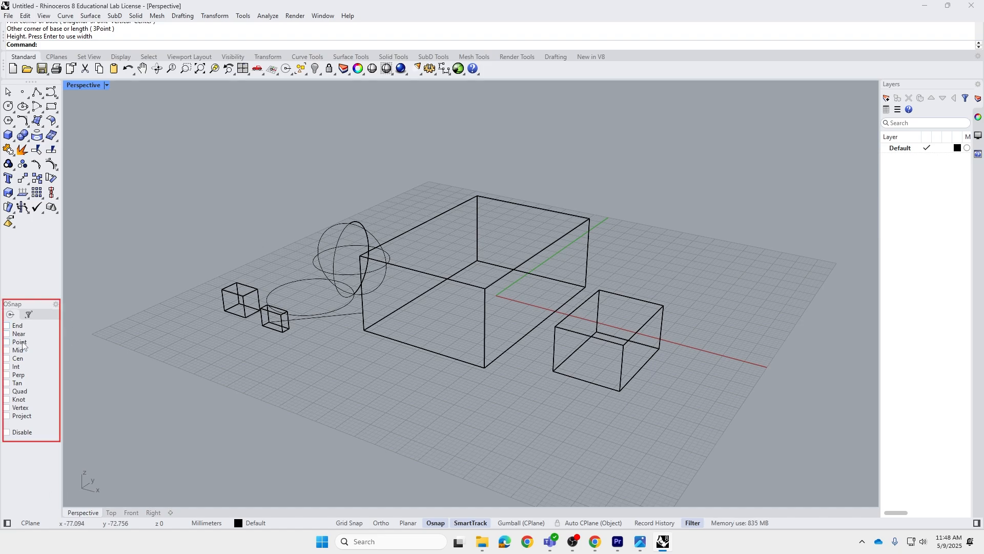
Step: Turn on the End, Near, Point, Mid, Cen, Int, Perp, Tan and Quad object snaps
left_click(7, 325)
left_click(6, 333)
left_click(6, 367)
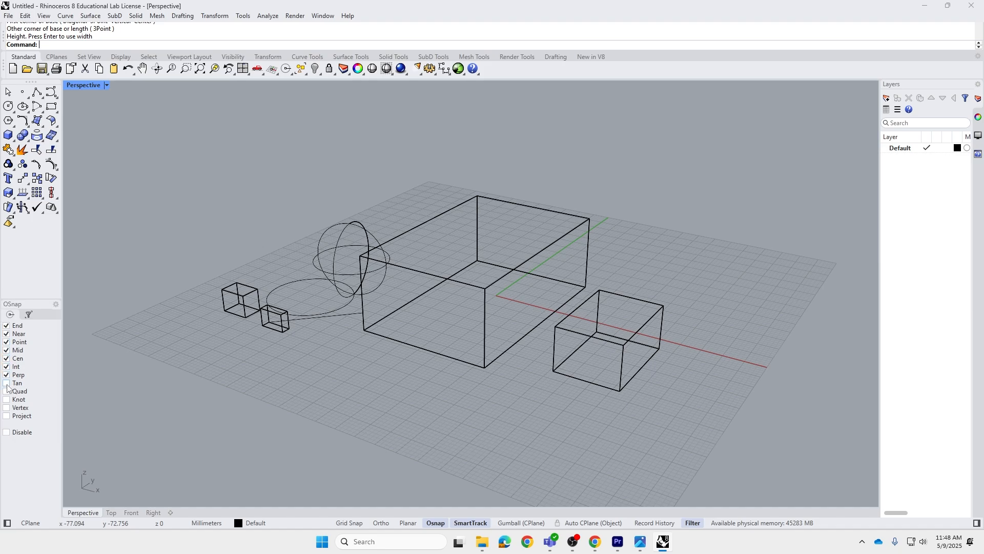
left_click(7, 391)
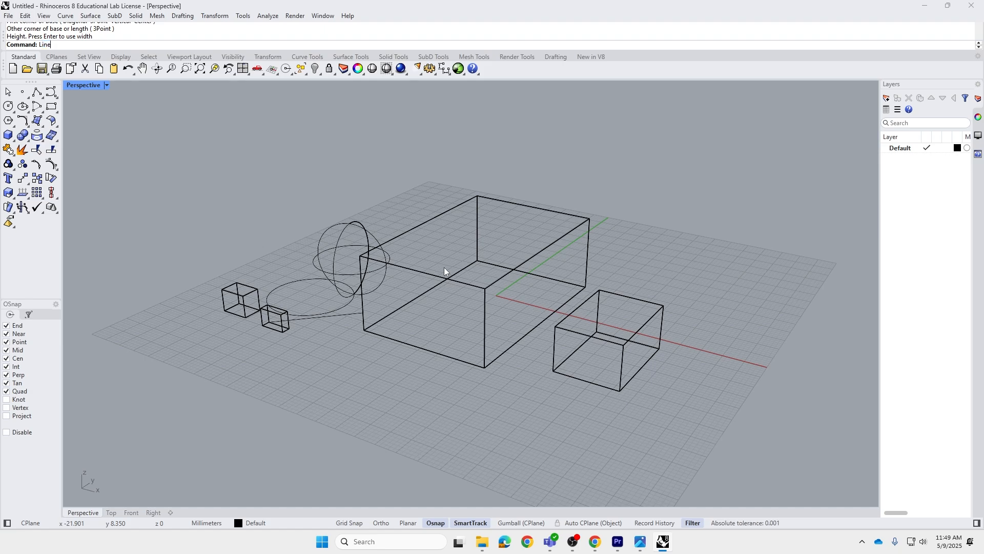
Step: Draw a line from the large box's lower front corner outward across the construction plane
key("Return")
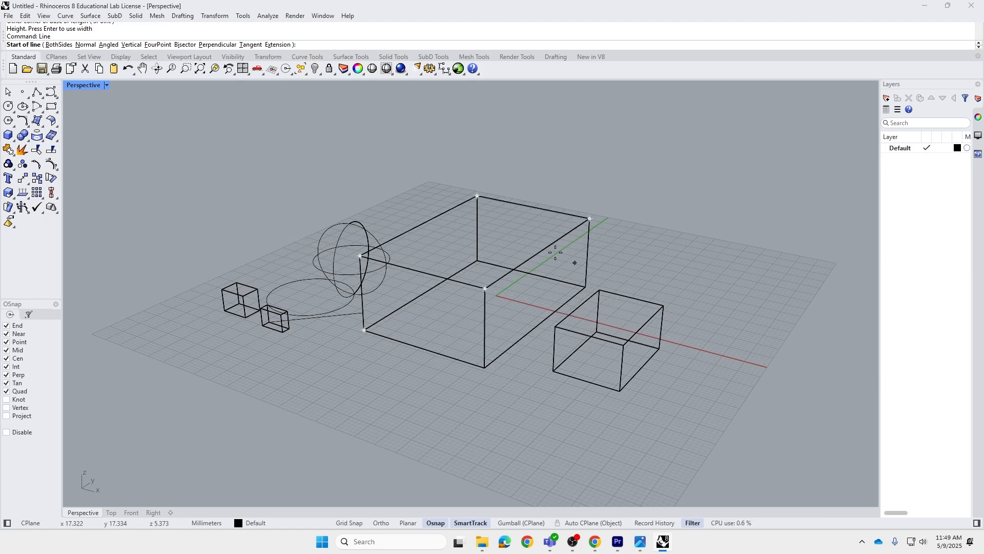
left_click(485, 367)
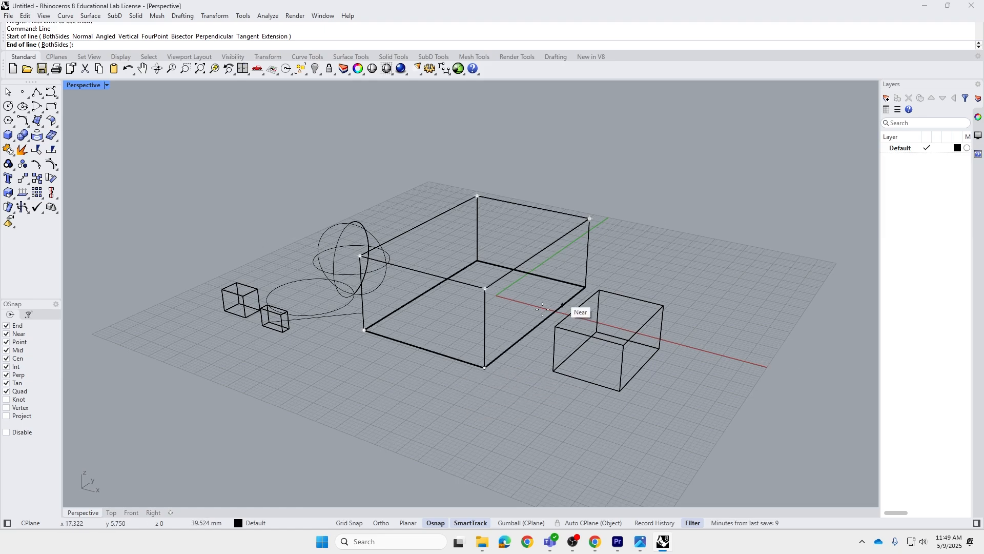
left_click(553, 438)
Step: Draw two more lines outward from the large box, one from the middle of its lower front edge and one from its upper edge near the sphere
right_click(476, 393)
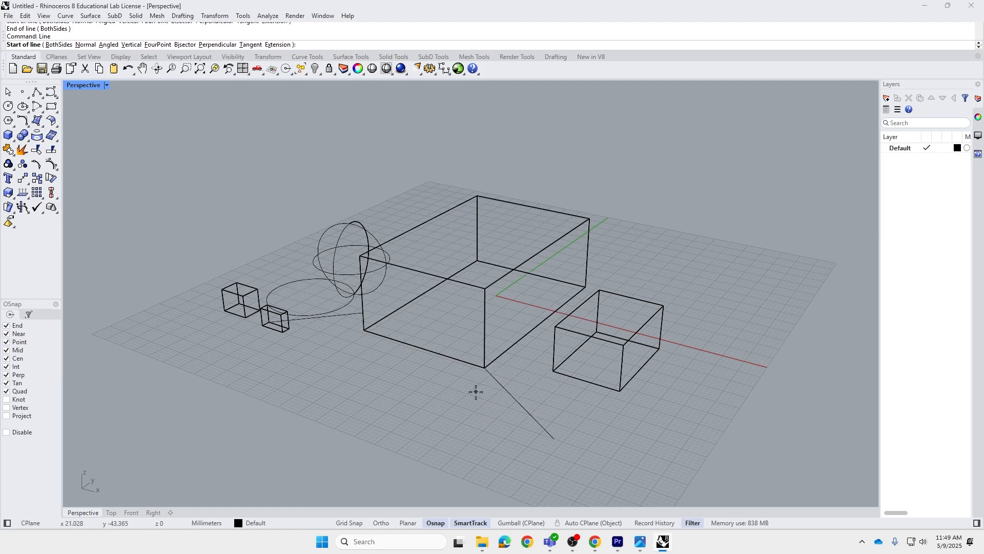
left_click(422, 348)
left_click(345, 397)
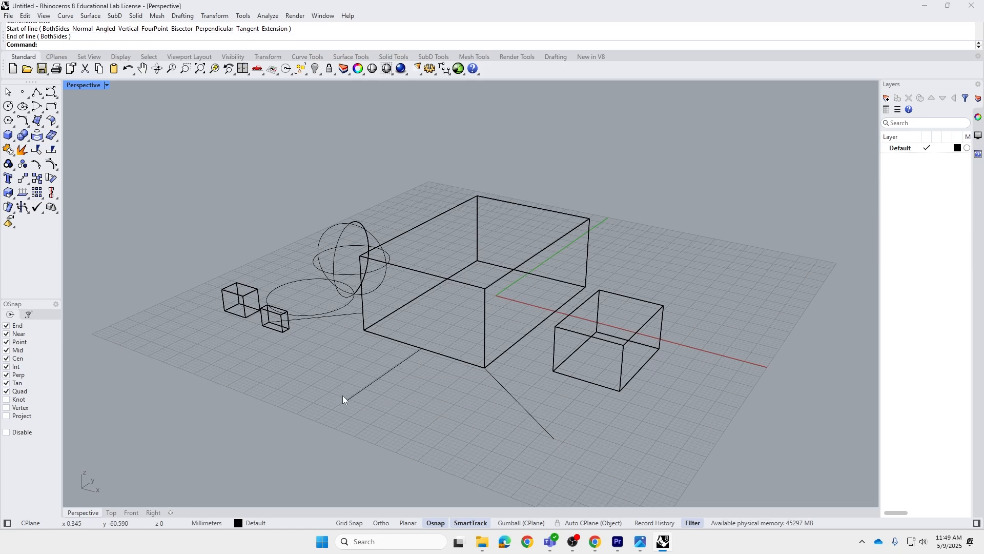
right_click(444, 298)
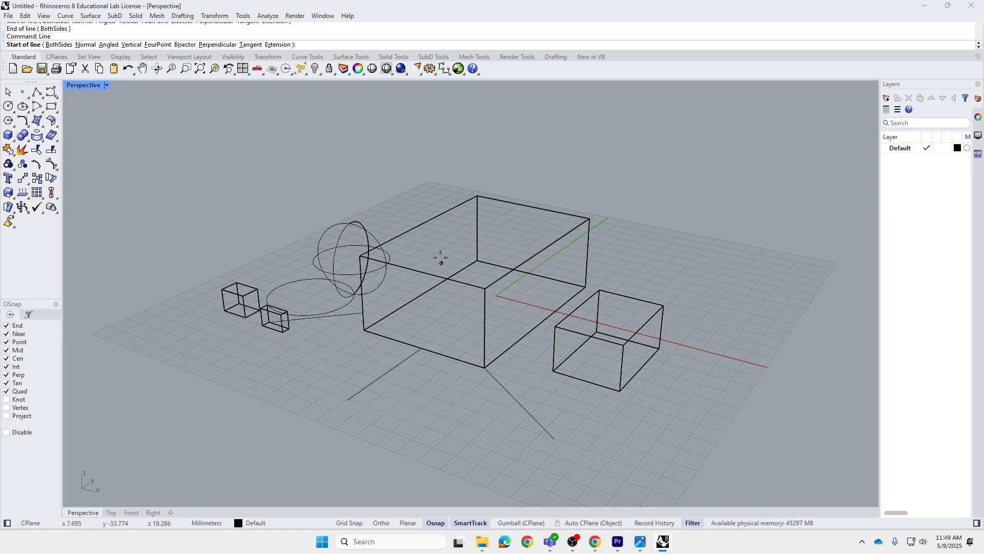
left_click(422, 223)
left_click(335, 187)
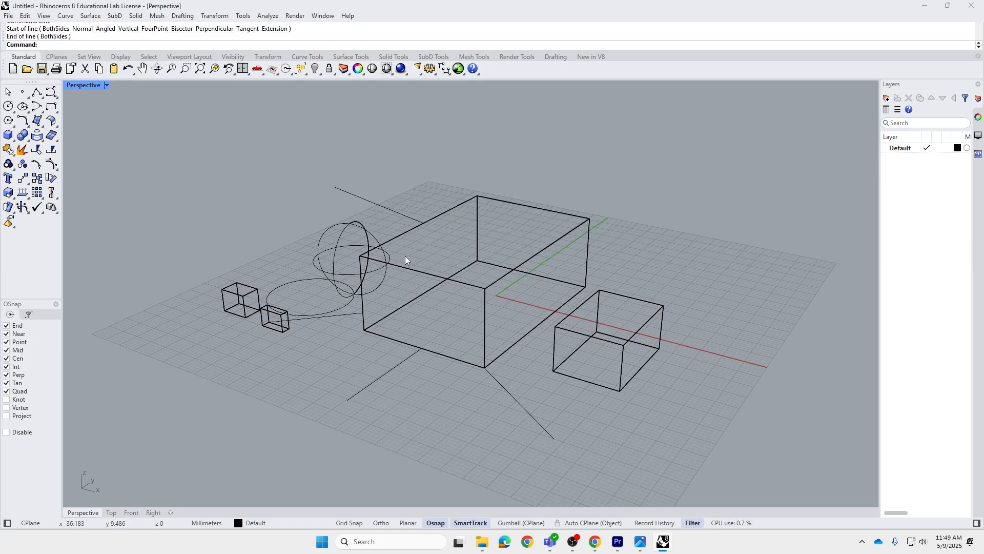
Step: Show the Help panel and look through its welcome page
right_click_drag(444, 278, 468, 280)
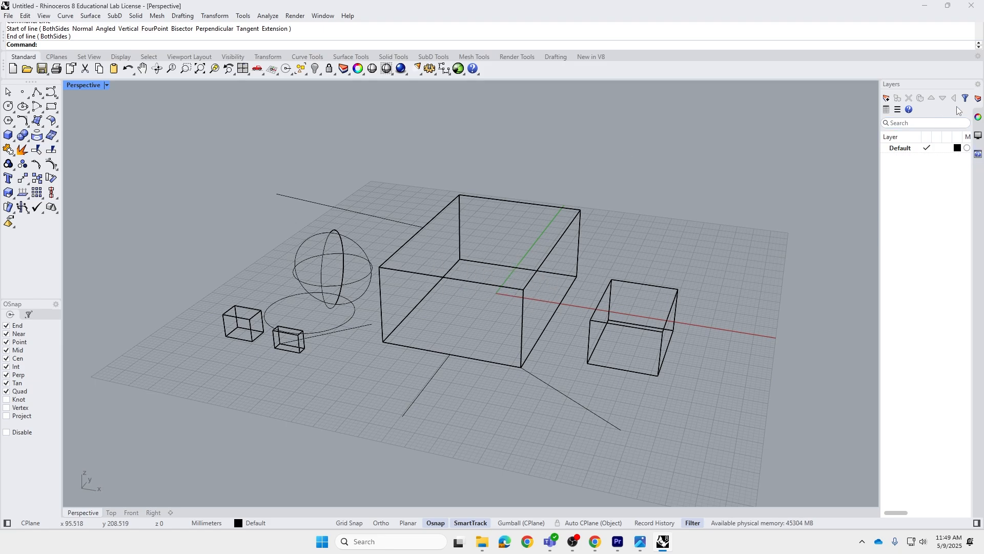
left_click(977, 157)
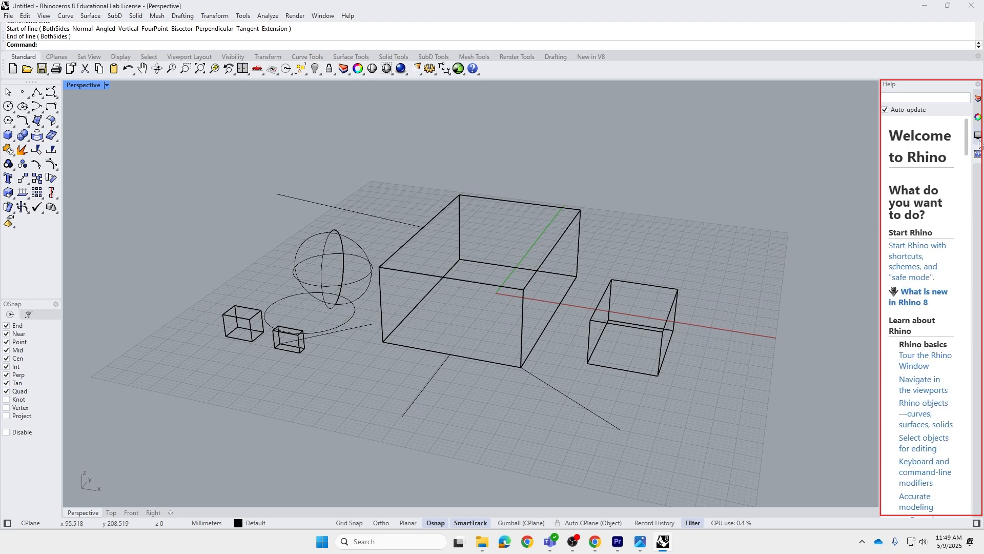
right_click_drag(709, 232, 676, 243)
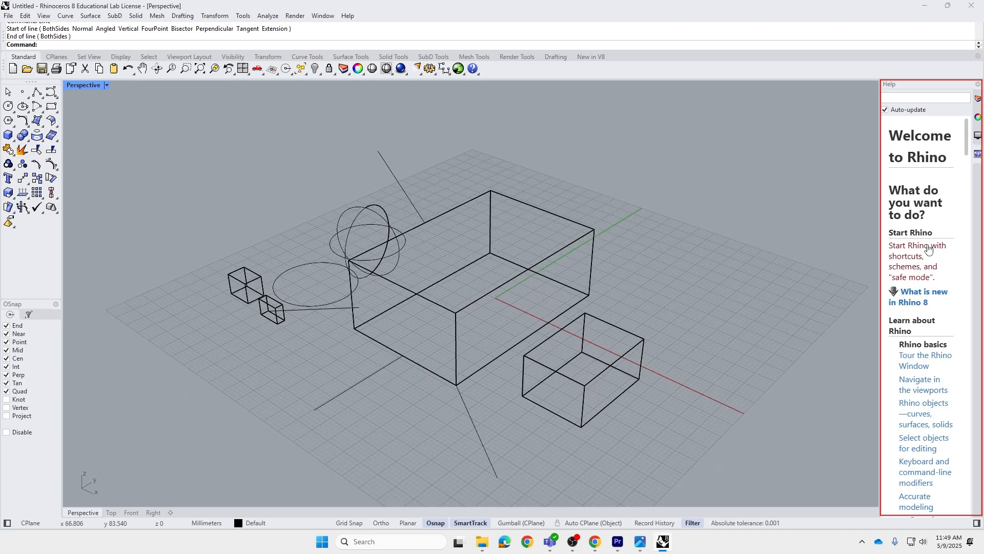
scroll(922, 248, "down", 5)
scroll(923, 248, "up", 5)
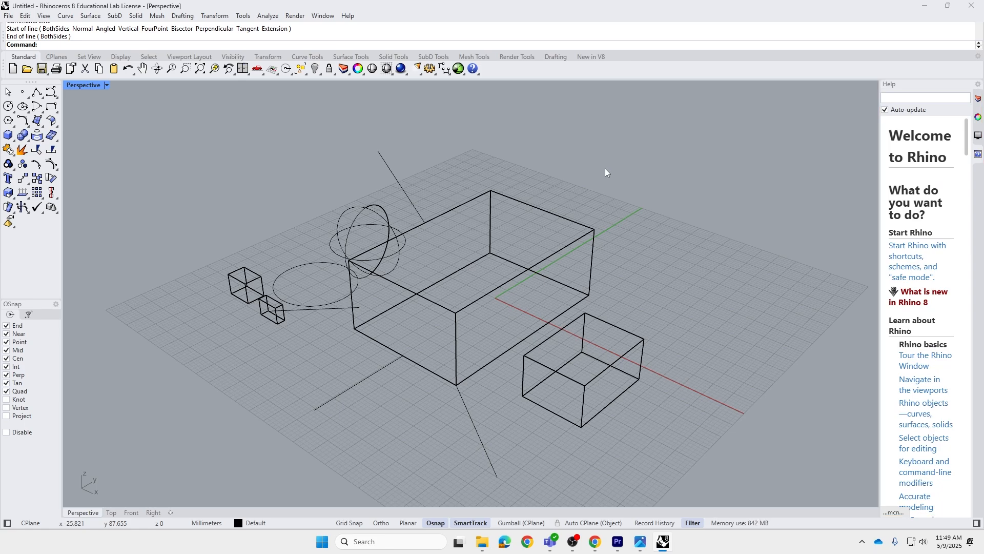
Step: Bring up the help topic for the Box command and widen the Help panel so its content fits
key("Return")
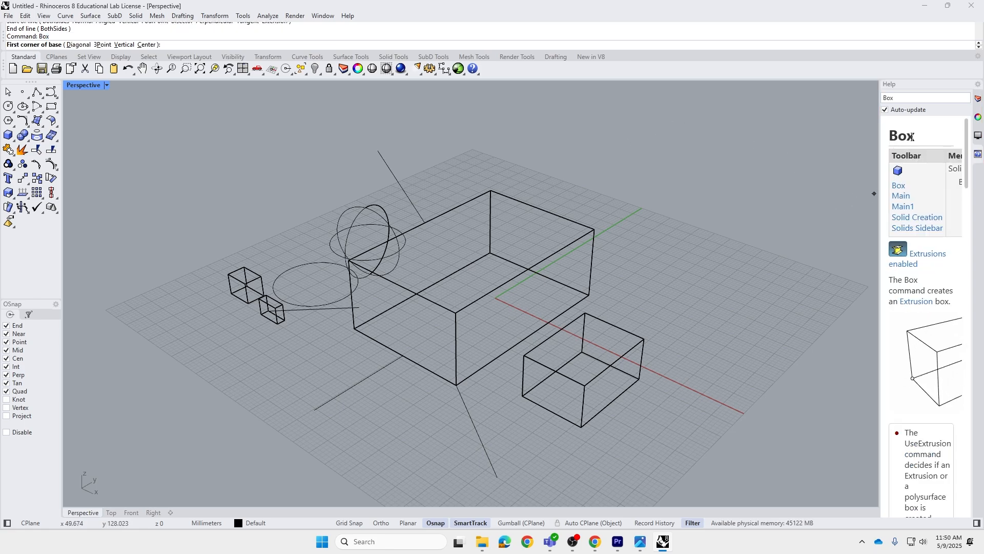
scroll(938, 315, "down", 4)
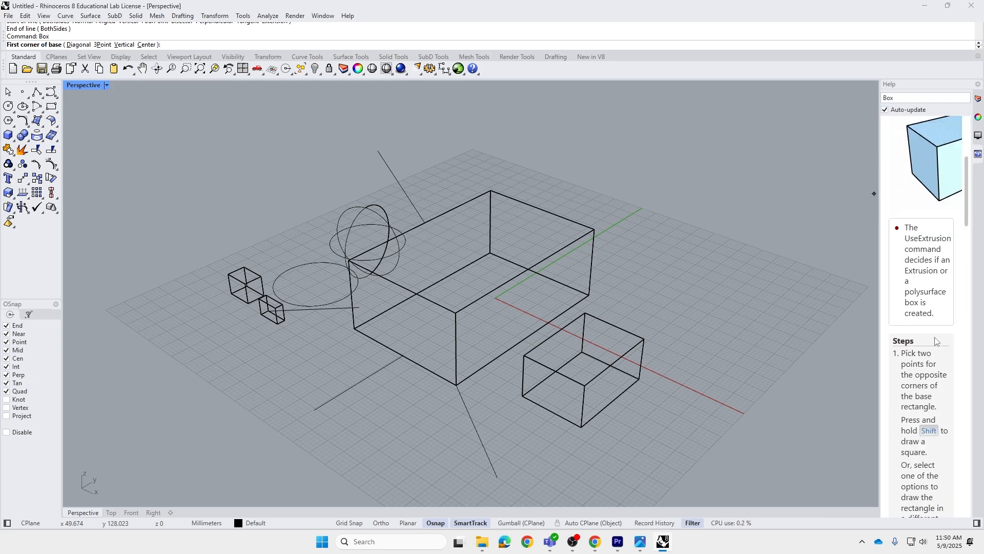
key("Escape")
left_click_drag(880, 295, 834, 296)
Step: Draw a box by base corners and height in the positive X and Y quadrant, away from the large box
right_click(716, 276)
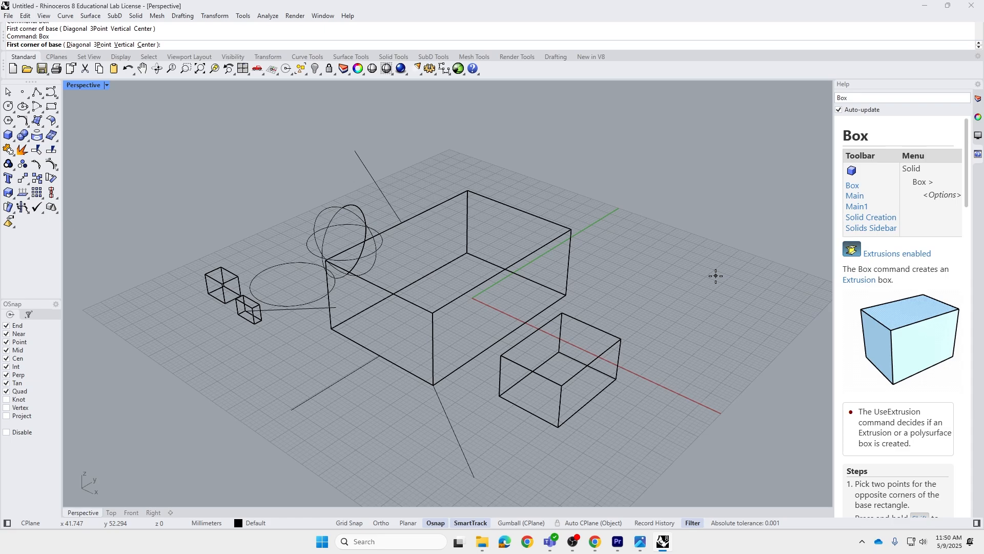
scroll(850, 290, "down", 2)
left_click(671, 315)
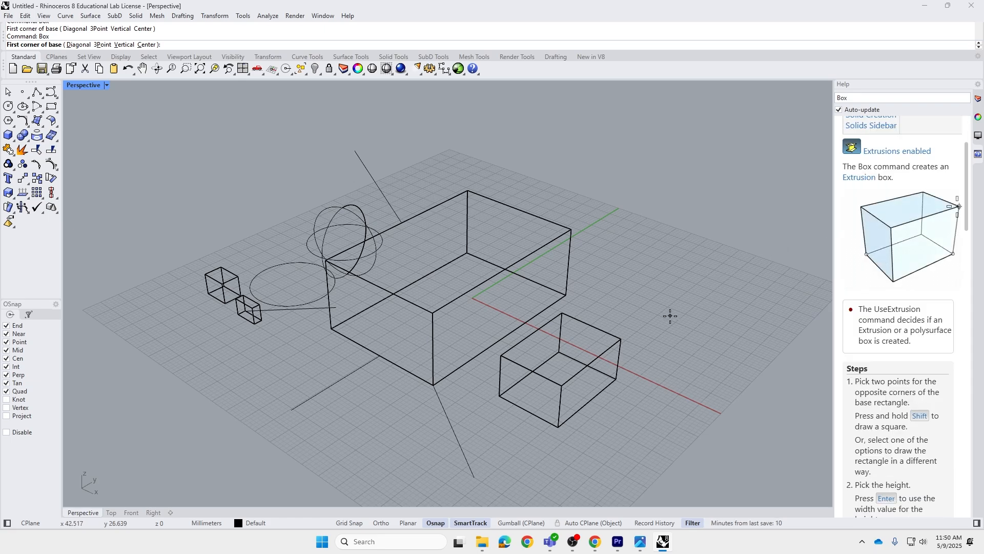
left_click(736, 305)
left_click(733, 259)
Step: Review the Box command's help options and draw another corner-based box between the large box and the newest one
scroll(878, 301, "down", 7)
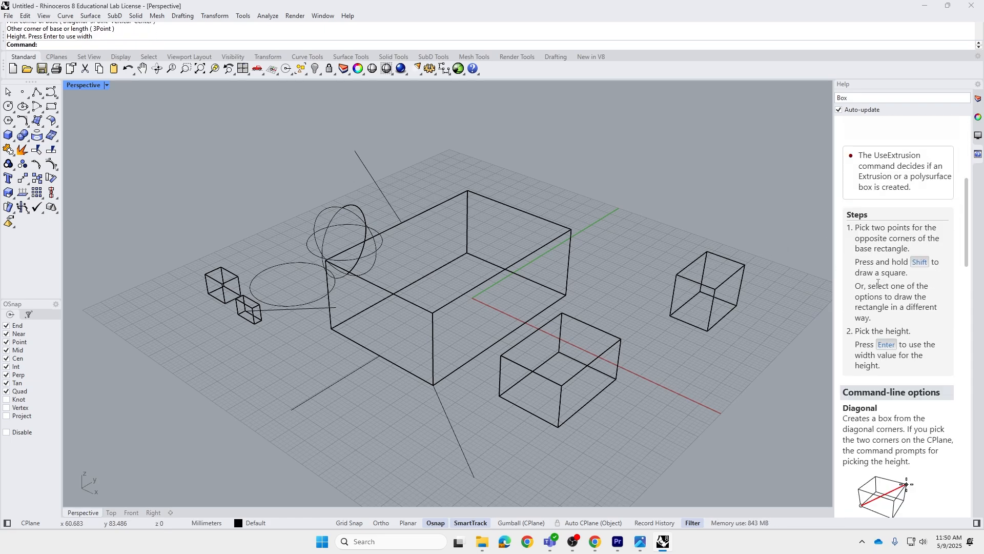
scroll(878, 301, "down", 4)
scroll(915, 205, "up", 3)
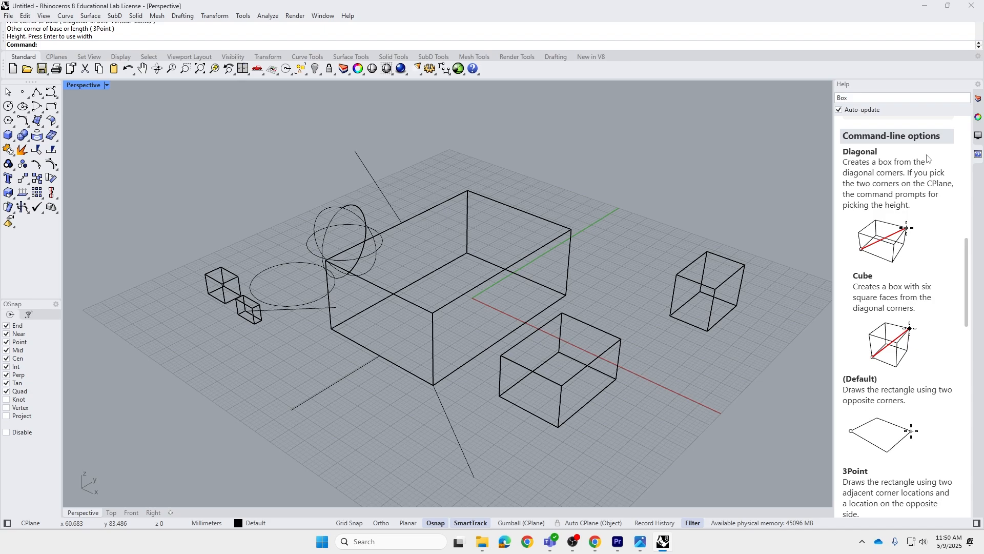
scroll(847, 289, "up", 1)
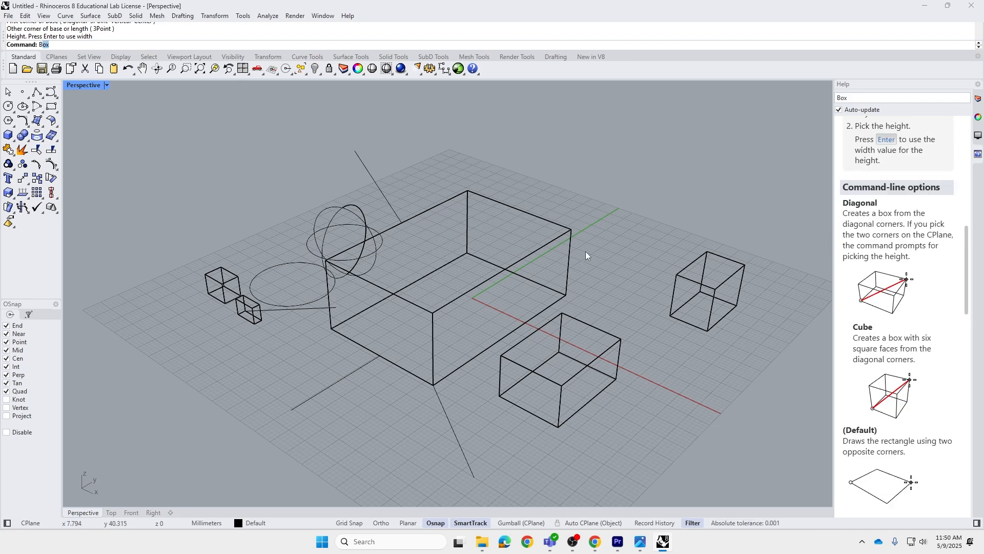
key("Return")
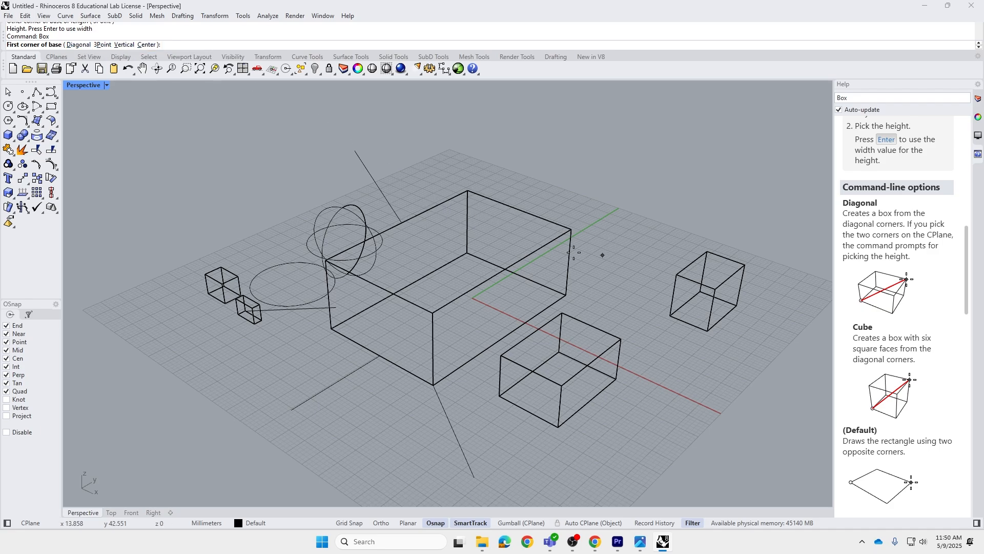
left_click(598, 276)
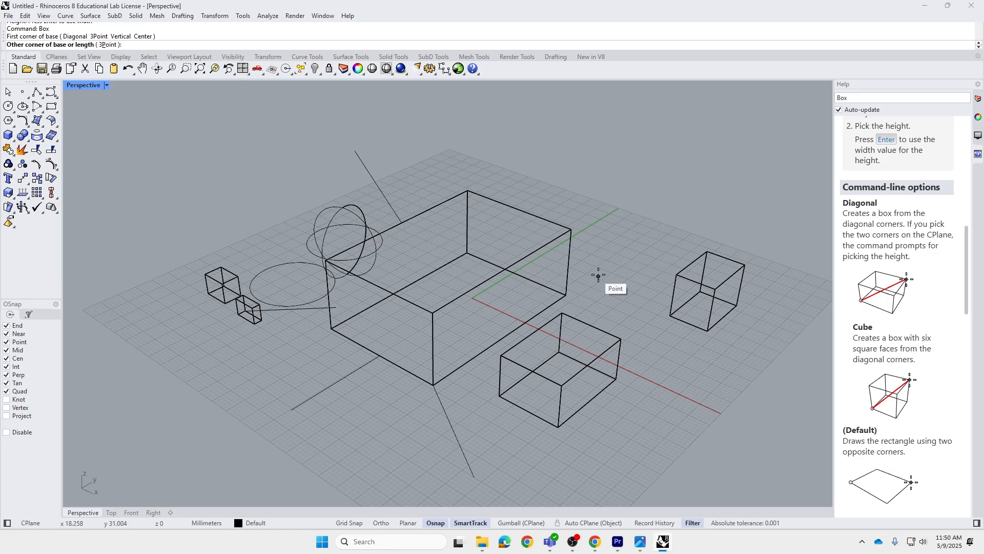
left_click(662, 267)
left_click(664, 233)
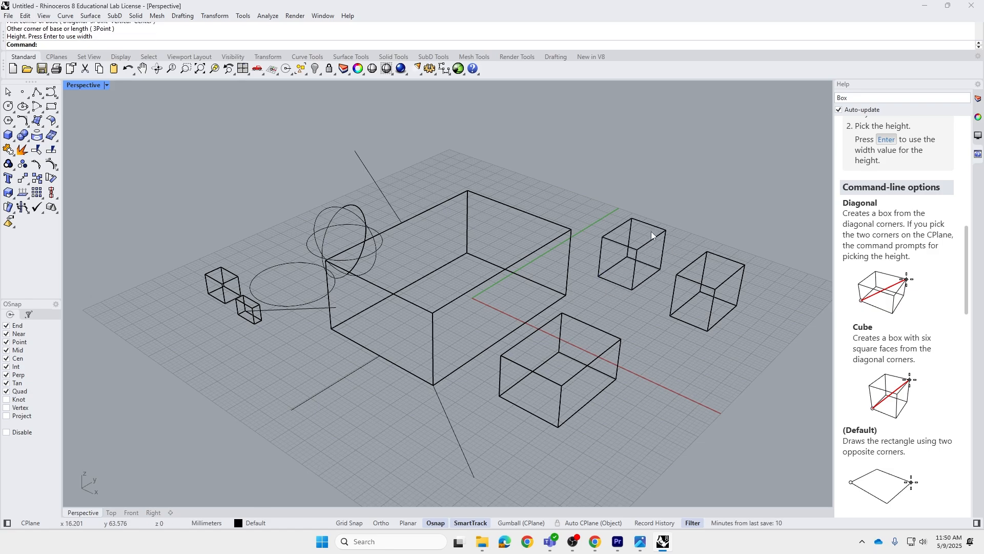
Step: Draw a box with the Center option in front of the two small boxes, near the line from the large box's lower edge
key("Return")
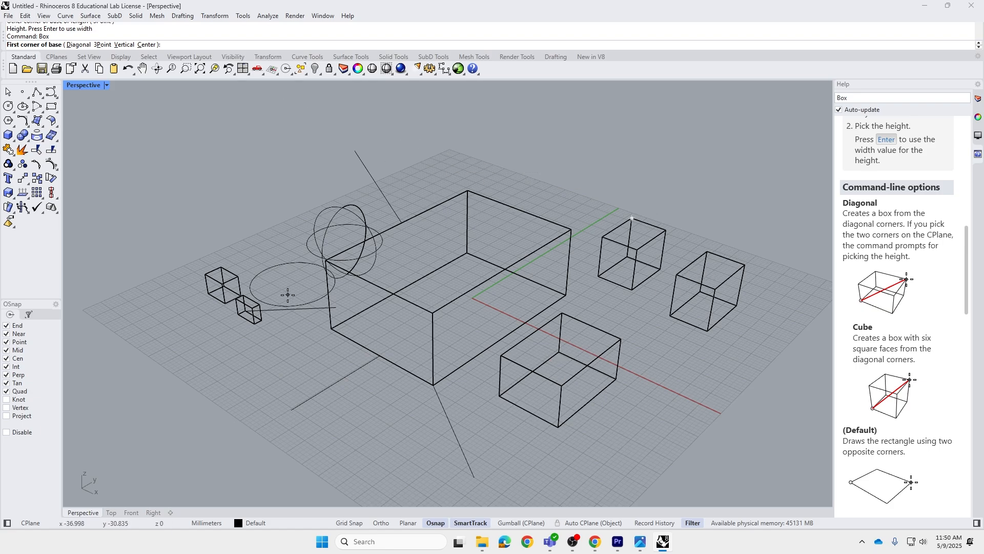
left_click(148, 45)
left_click(277, 373)
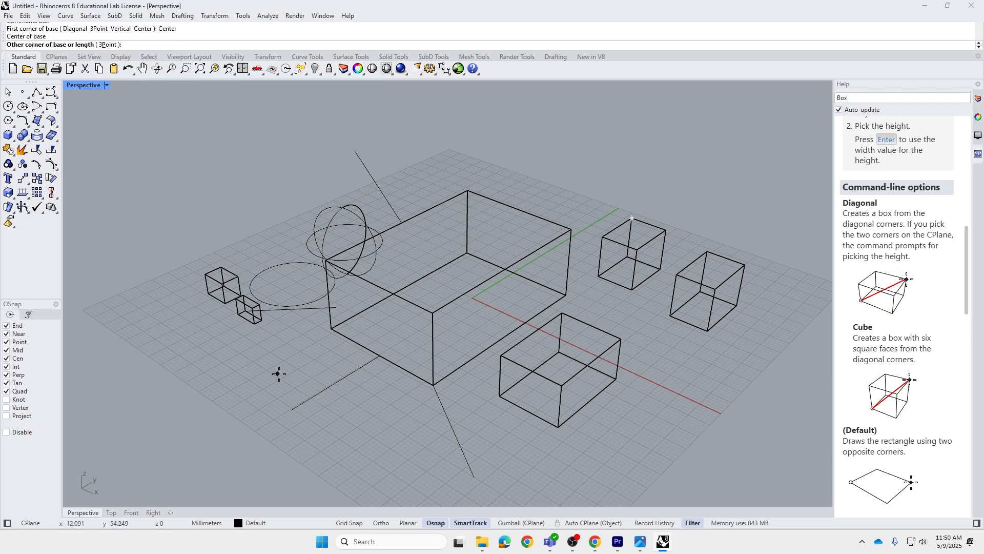
left_click(317, 369)
left_click(314, 334)
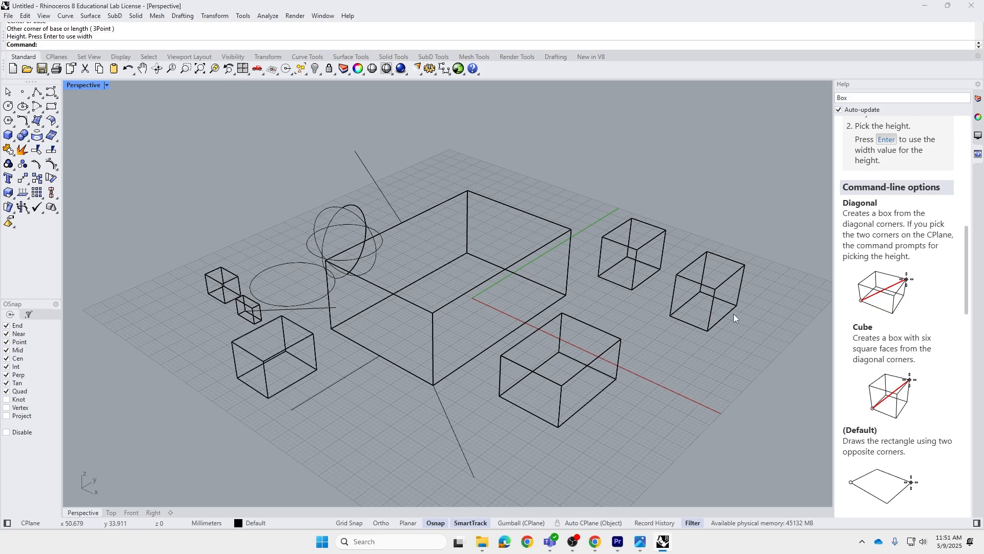
Step: Look through the Box help topic, including its steps and the Diagonal, 3Point and Vertical options
scroll(901, 308, "up", 5)
scroll(902, 256, "down", 6)
scroll(923, 180, "up", 4)
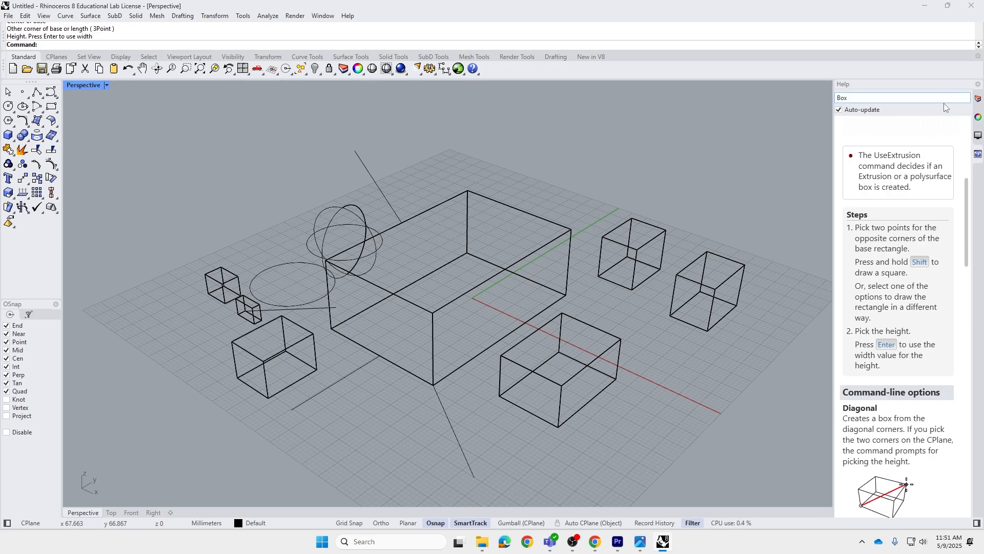
scroll(902, 359, "down", 7)
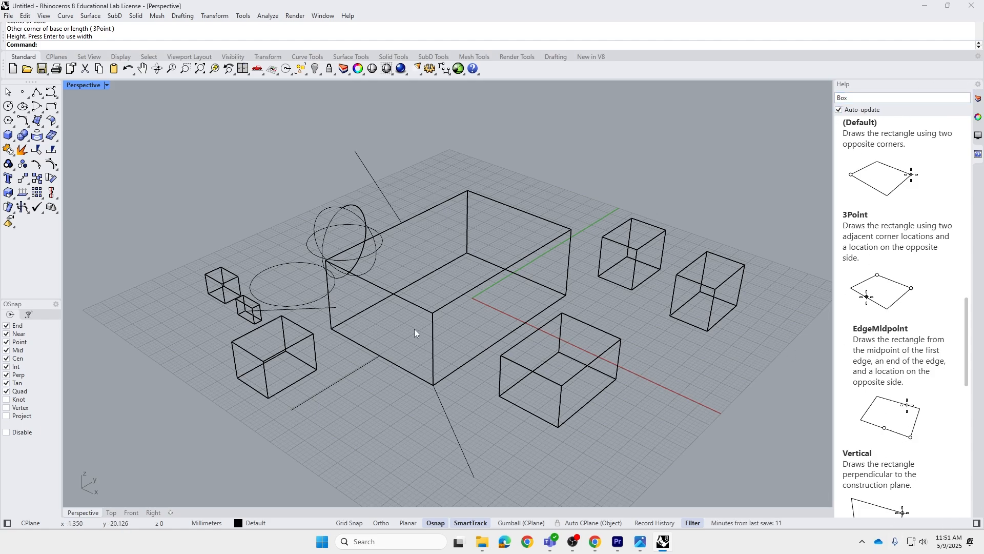
scroll(902, 198, "up", 8)
scroll(927, 275, "up", 5)
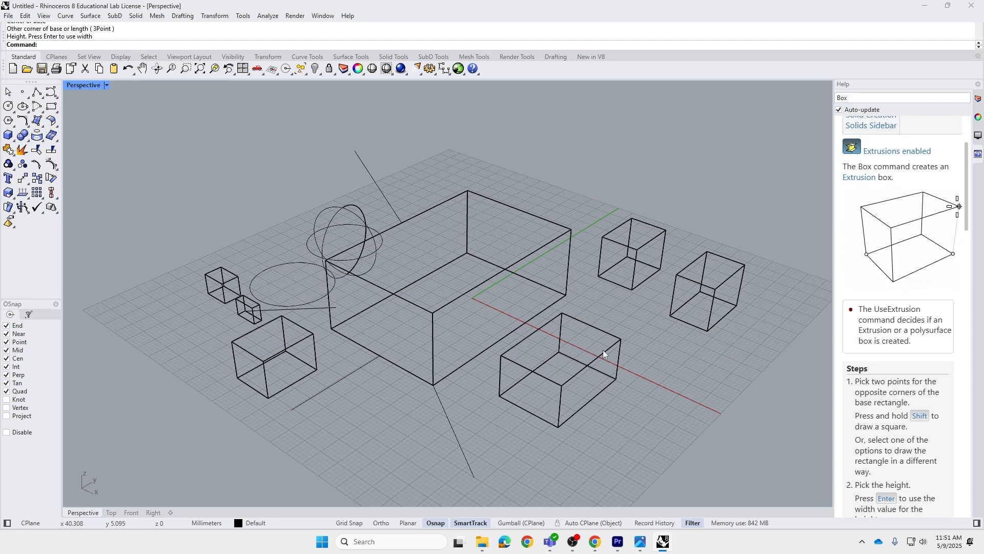
Step: Delete all objects in the model and draw a single short line on the negative X and Y side of the construction plane
left_click_drag(728, 481, 186, 114)
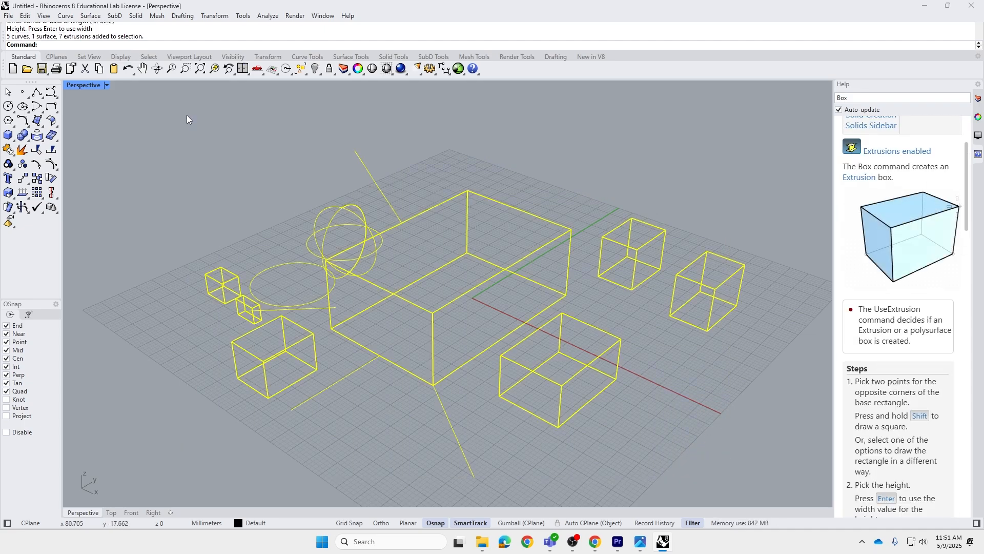
key("Delete")
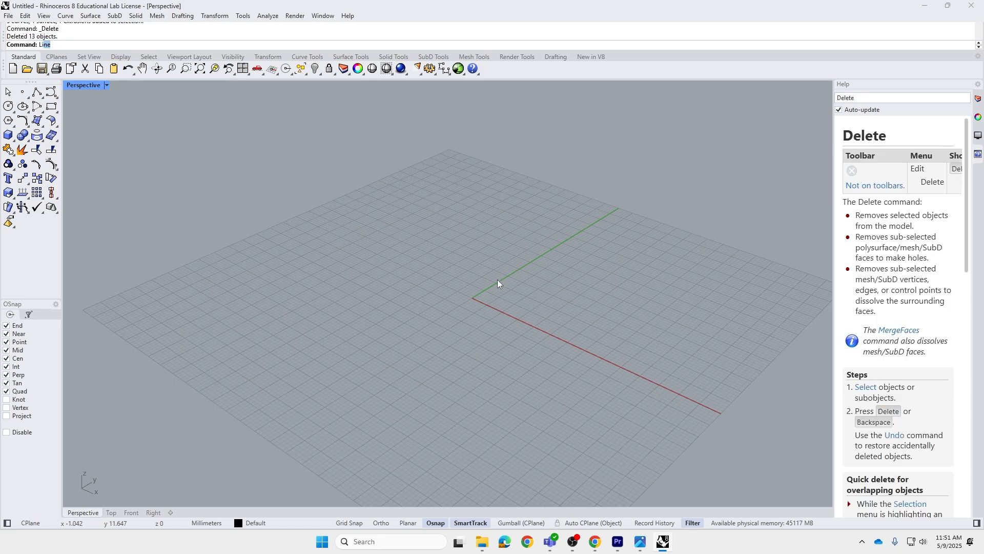
key("Return")
left_click(306, 323)
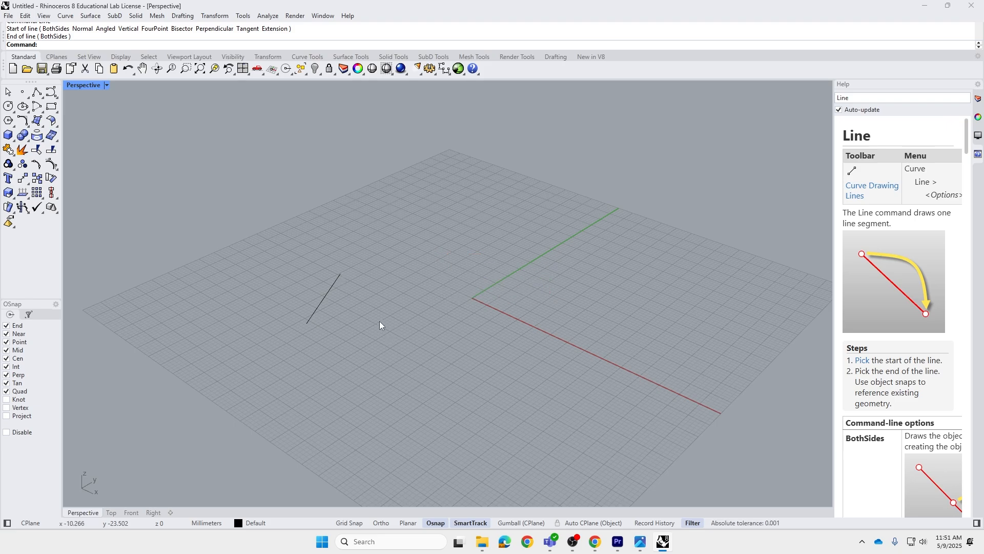
Step: Draw a closed, irregular zigzag polyline of straight segments between the short line and the origin, ending at its start point
type("line")
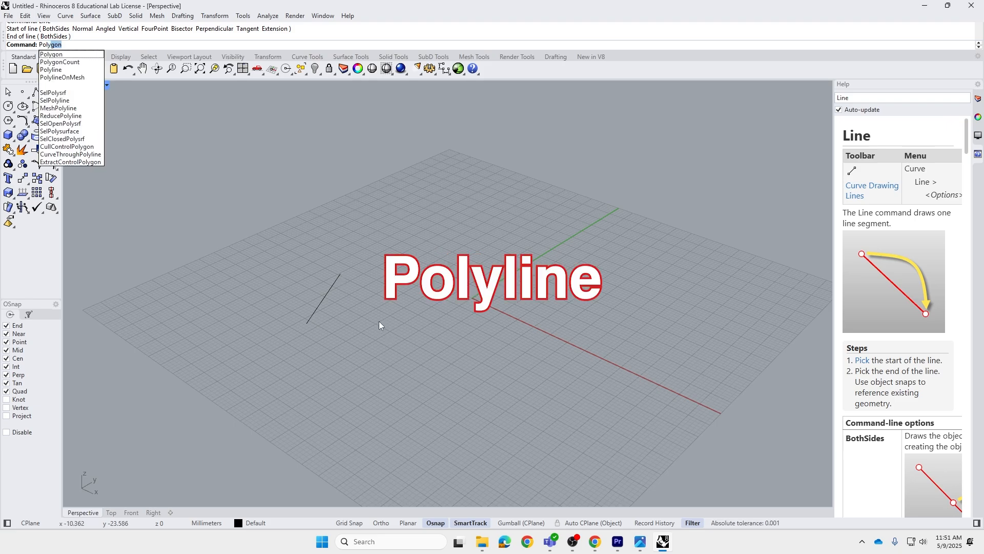
key("Return")
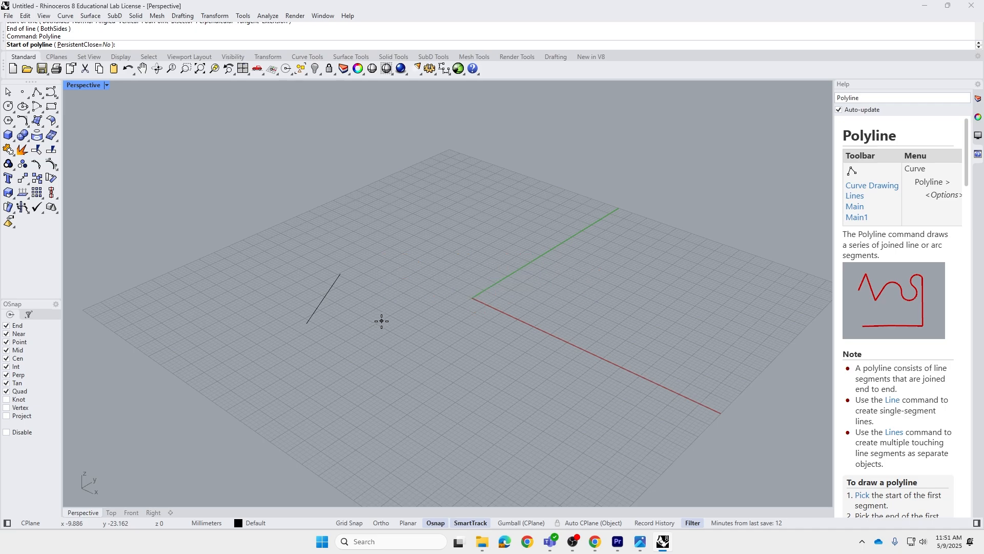
left_click(361, 337)
left_click(385, 300)
left_click(410, 325)
left_click(409, 284)
left_click(451, 286)
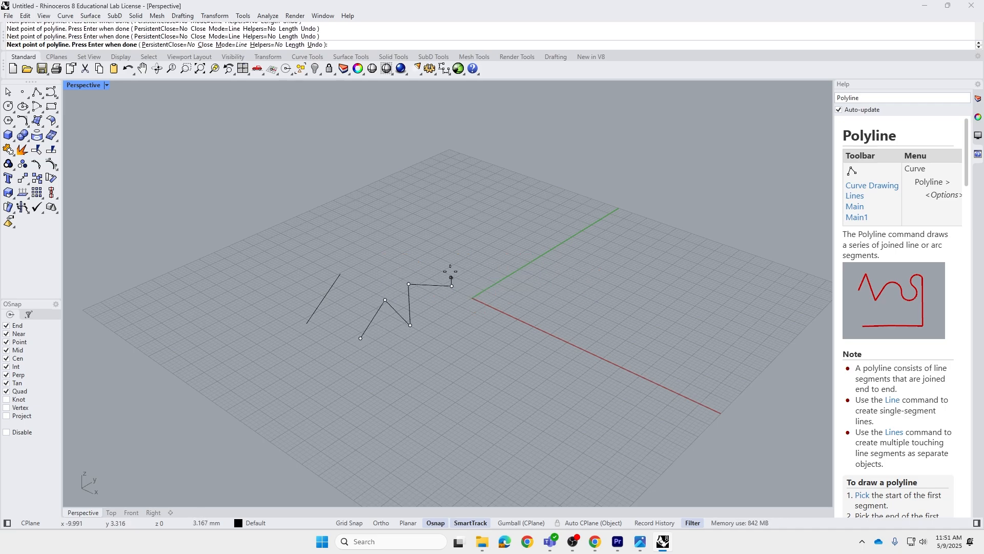
left_click(445, 259)
left_click(392, 259)
left_click(392, 280)
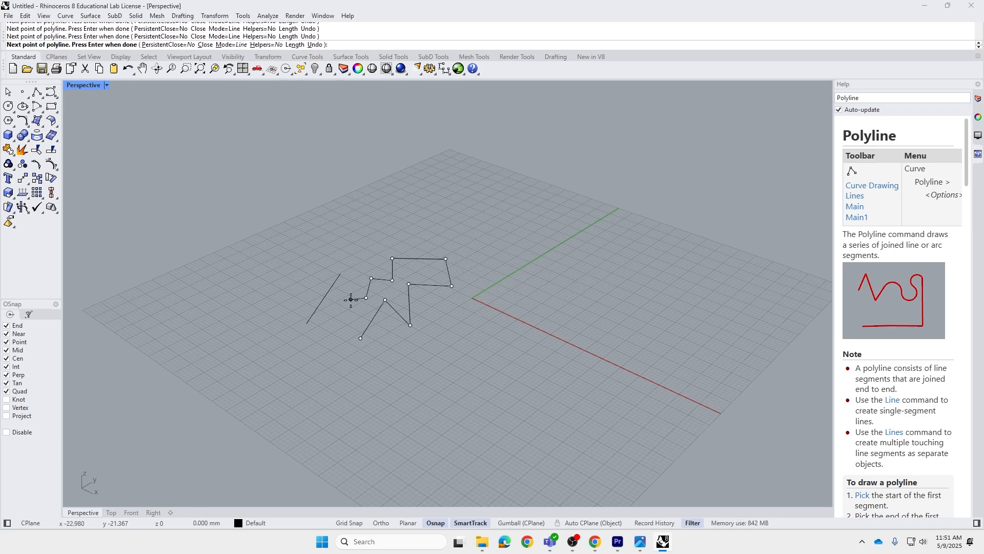
left_click(351, 299)
left_click(349, 322)
left_click(360, 338)
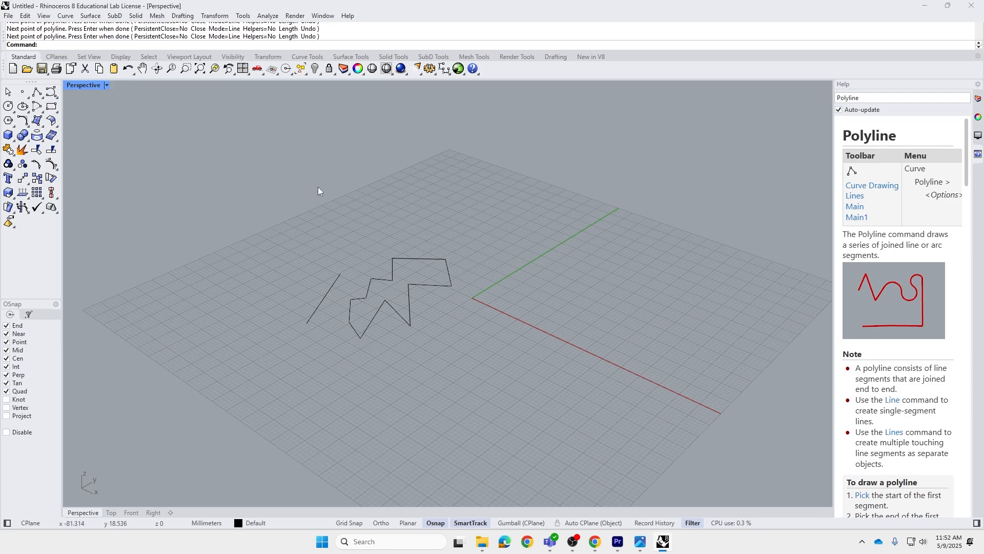
Step: Draw a closed, rounded degree 3 control-point curve across the X axis near the origin
left_click(51, 92)
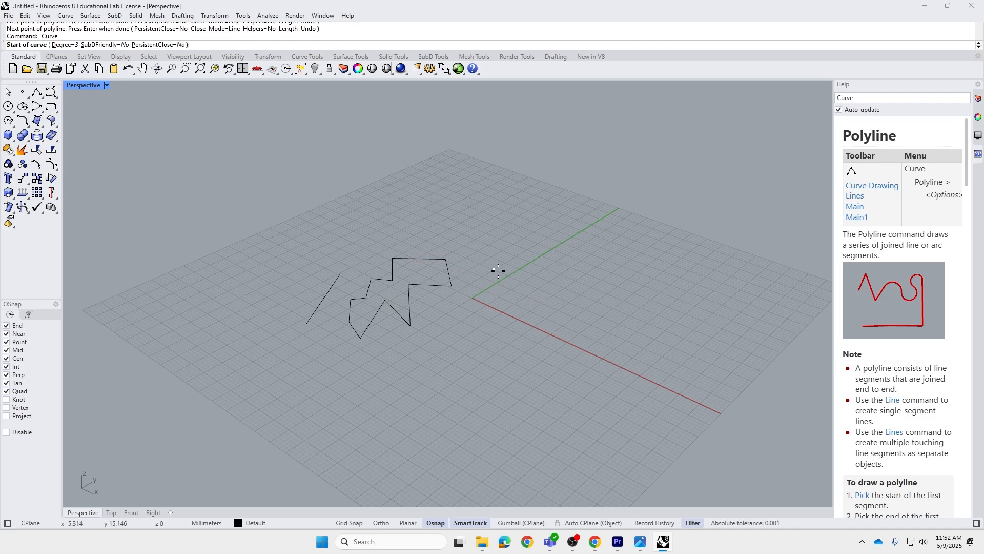
left_click(502, 286)
left_click(568, 275)
left_click(586, 334)
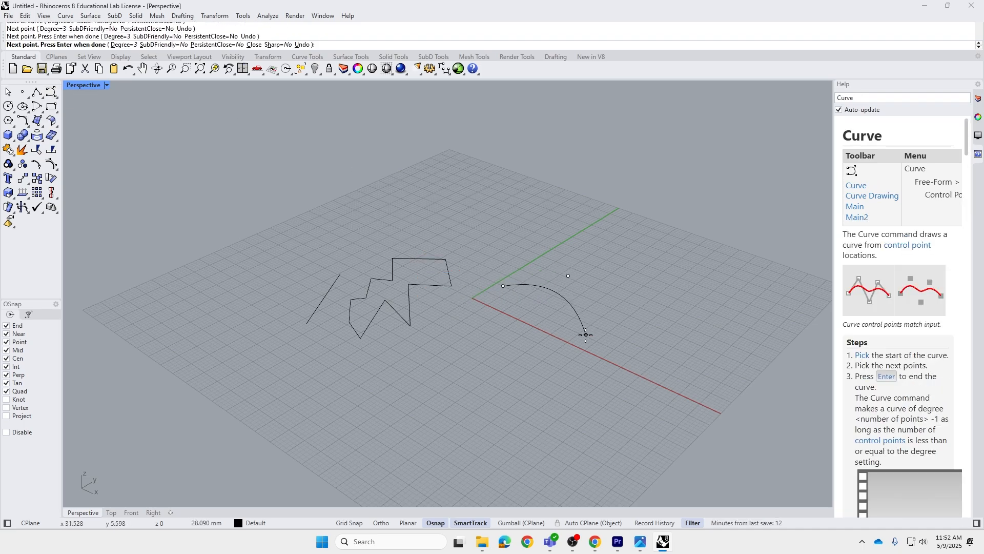
left_click(517, 350)
left_click(492, 307)
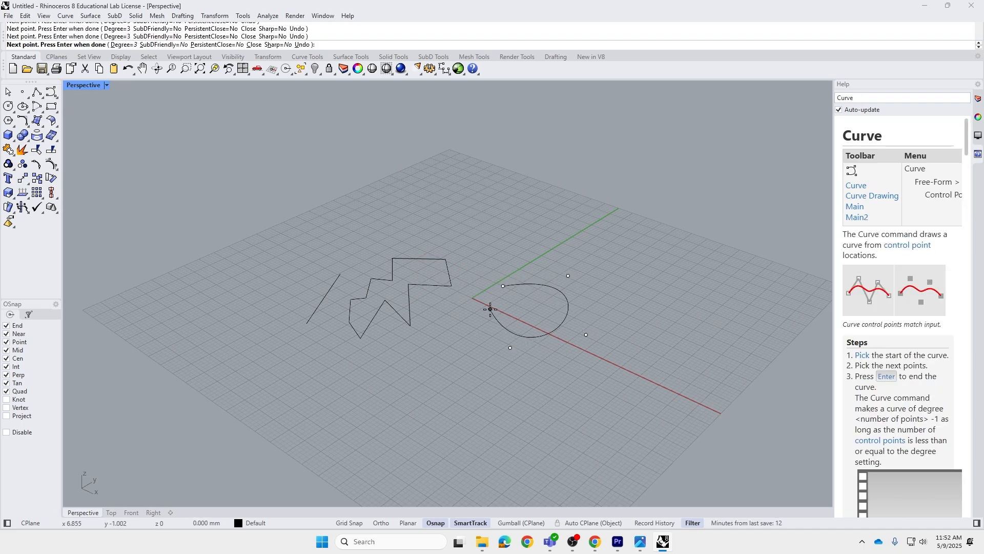
left_click(503, 286)
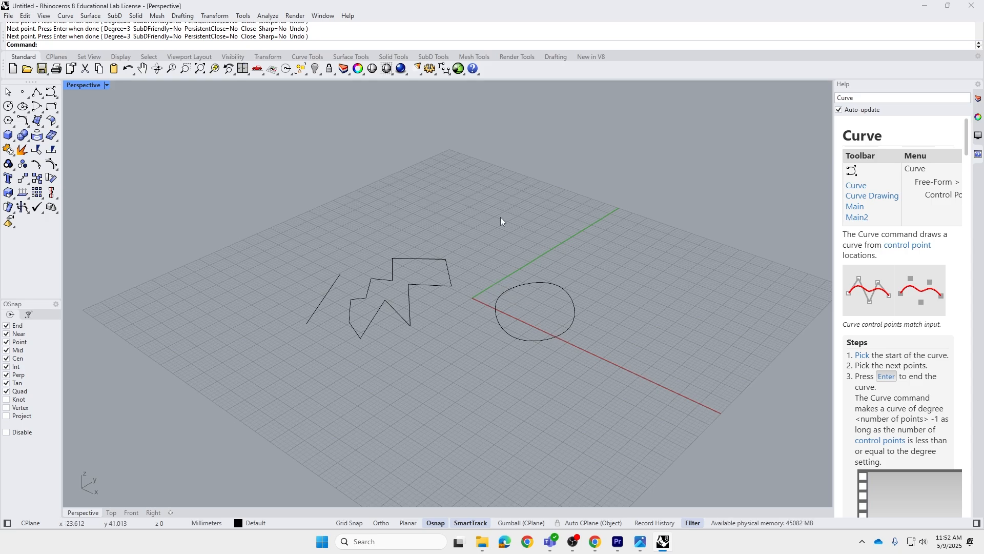
Step: Draw a corner-to-corner rectangle behind the closed curve, beside the Y axis
type("ectangle")
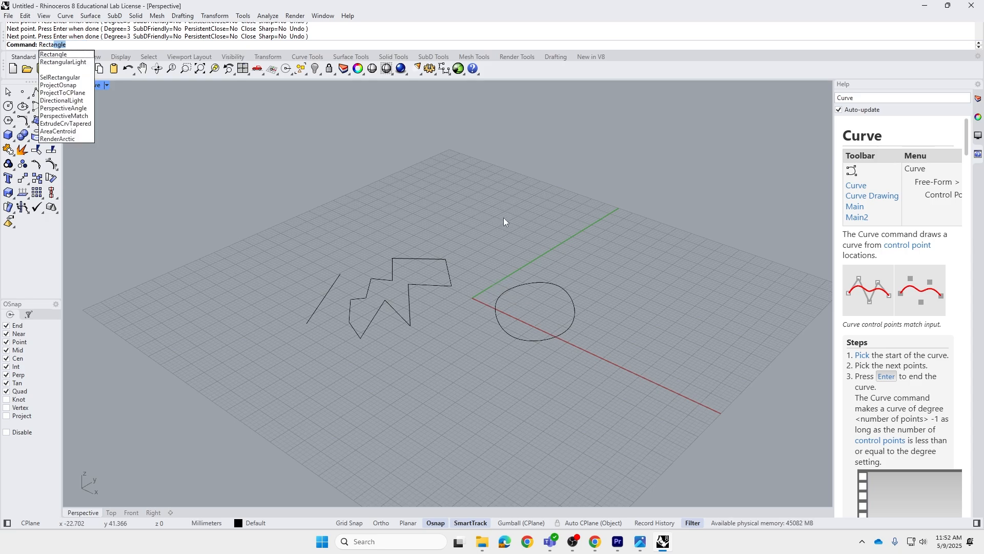
key("Return")
left_click(504, 217)
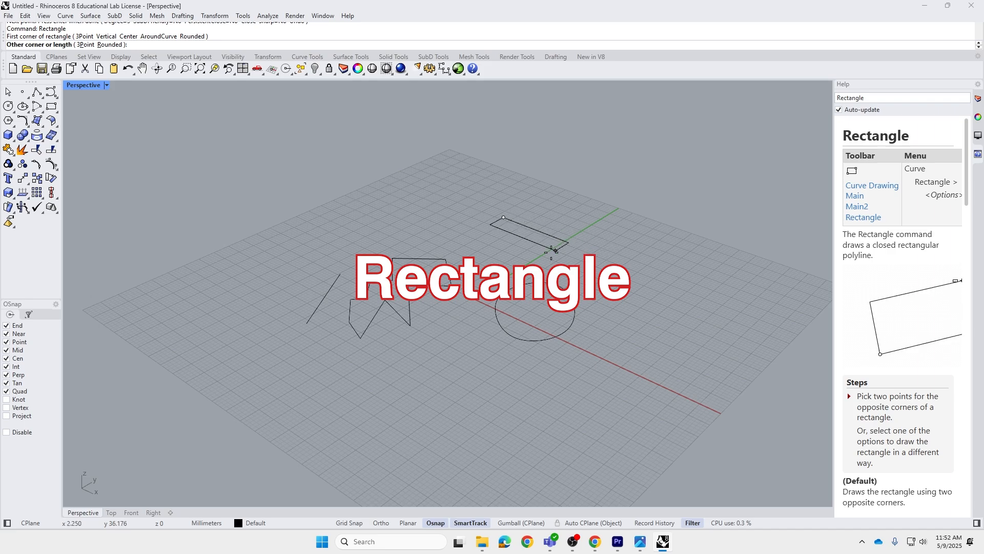
left_click(521, 264)
Step: Draw a circle by center and radius behind the zigzag polyline, beside the rectangle
type("circle")
key("Return")
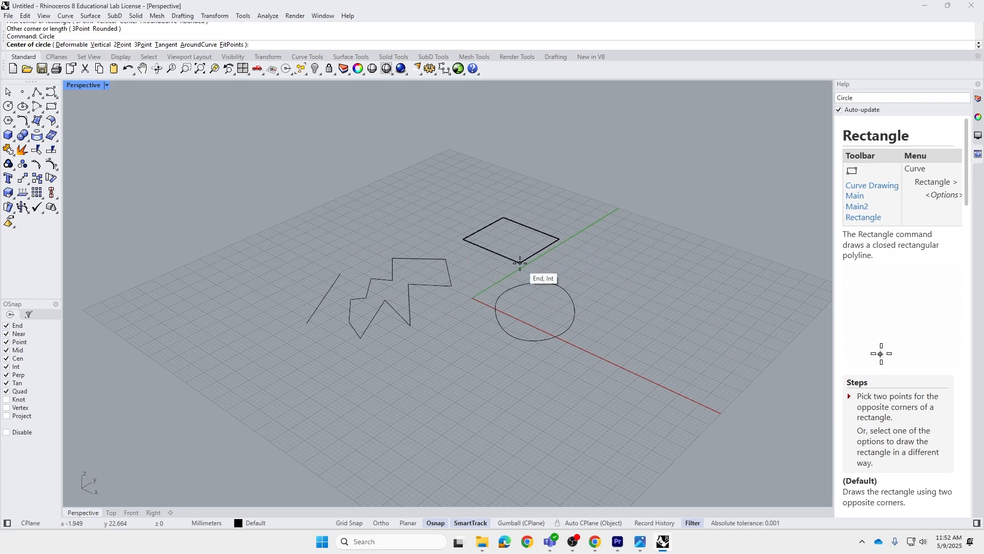
left_click(400, 232)
left_click(373, 223)
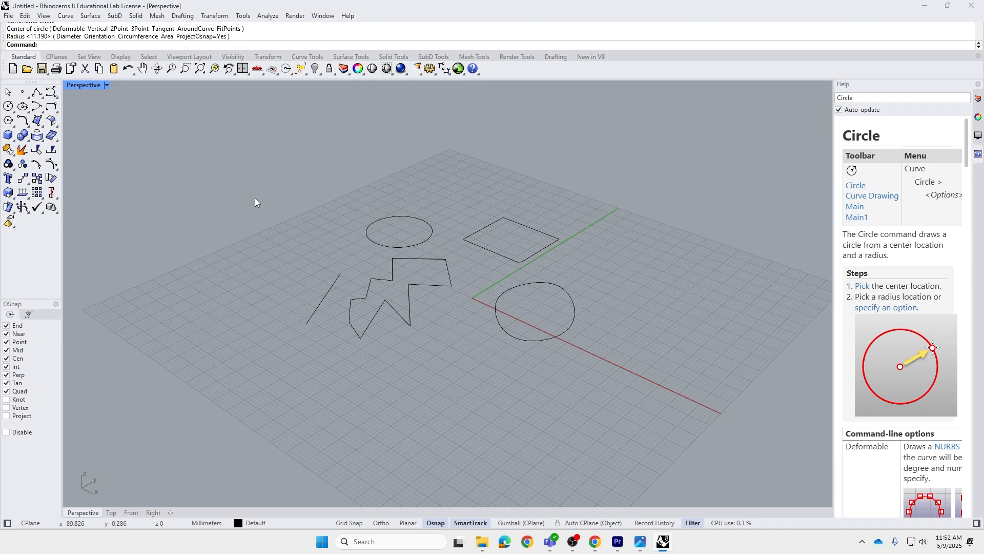
Step: Draw a corner-based box about 12 mm high beyond the short line, on the far negative X side
type("box")
key("Return")
left_click(224, 291)
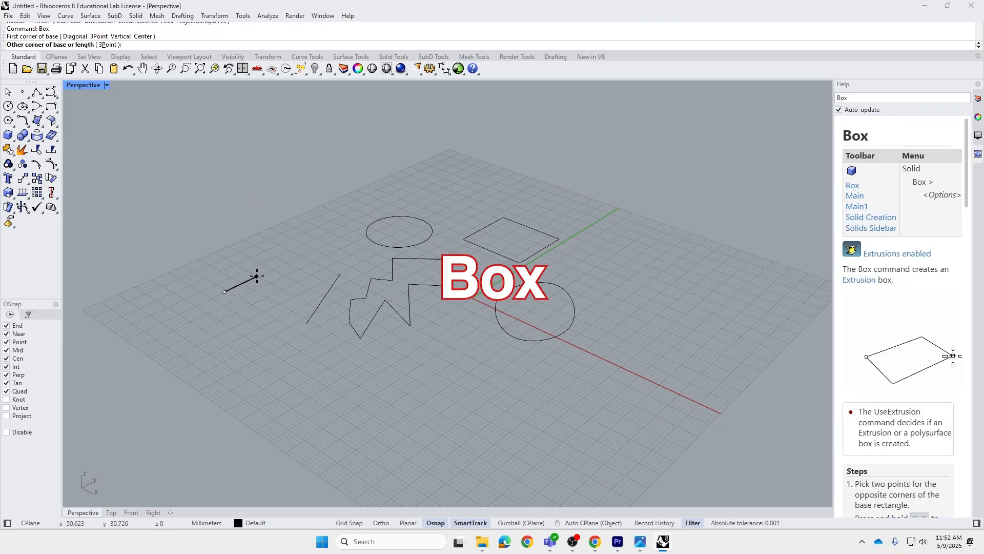
left_click(260, 253)
left_click(259, 217)
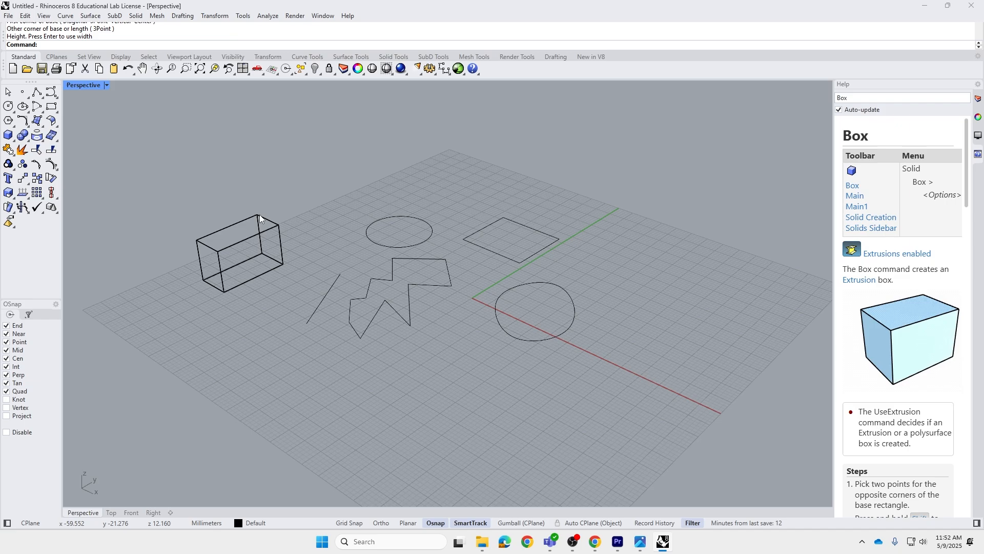
Step: Draw a sphere by center and radius between the X and Y axes, just behind the rounded curve
type("spher")
key("Return")
left_click(596, 270)
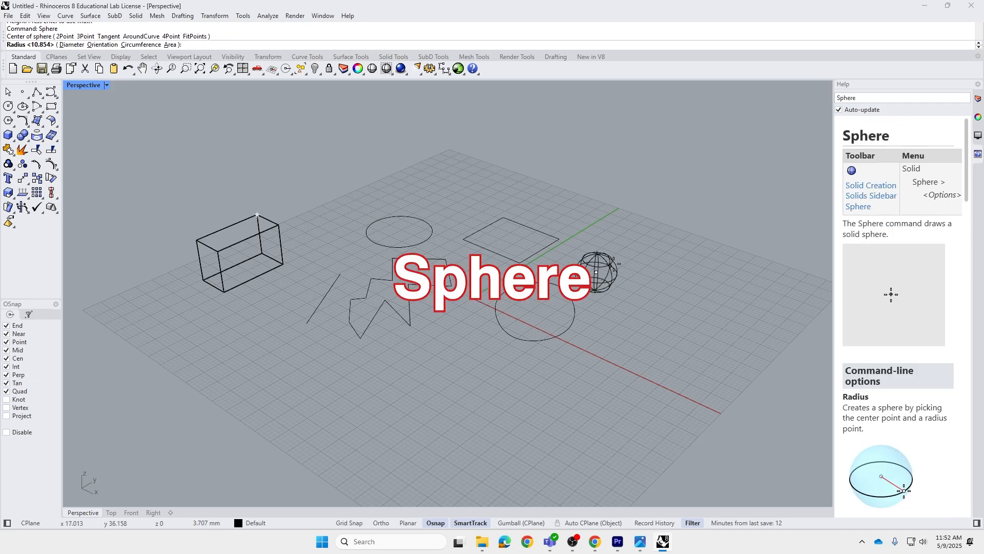
left_click(617, 263)
Step: Draw a five-sided inscribed pyramid about 14.6 mm high in front of the zigzag polyline and undo it
type("pyramid")
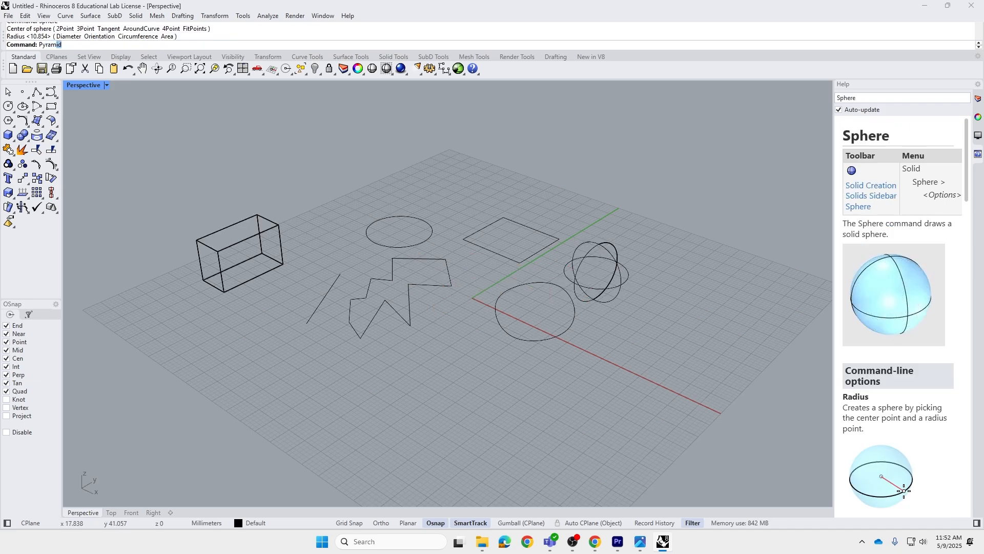
key("Return")
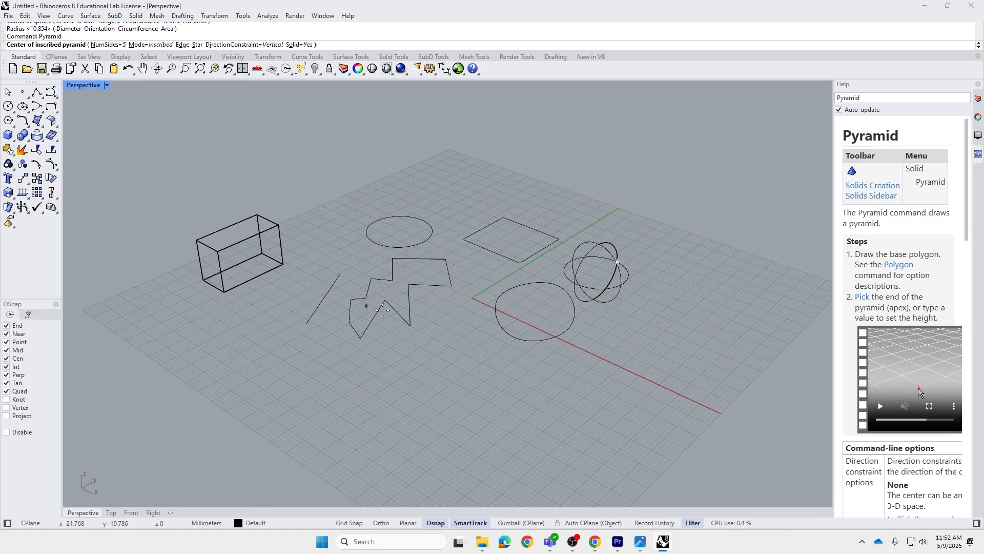
left_click(396, 401)
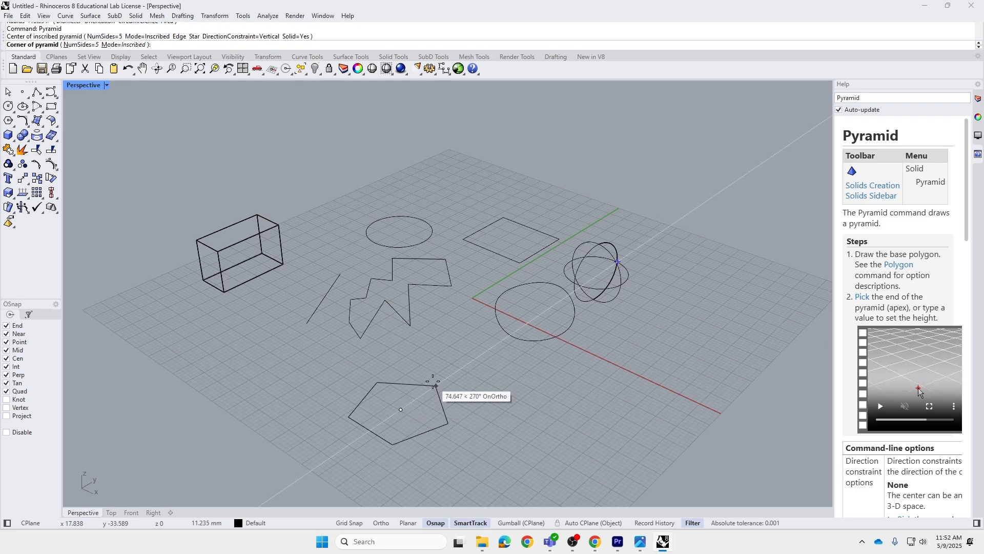
left_click(435, 386)
left_click(399, 355)
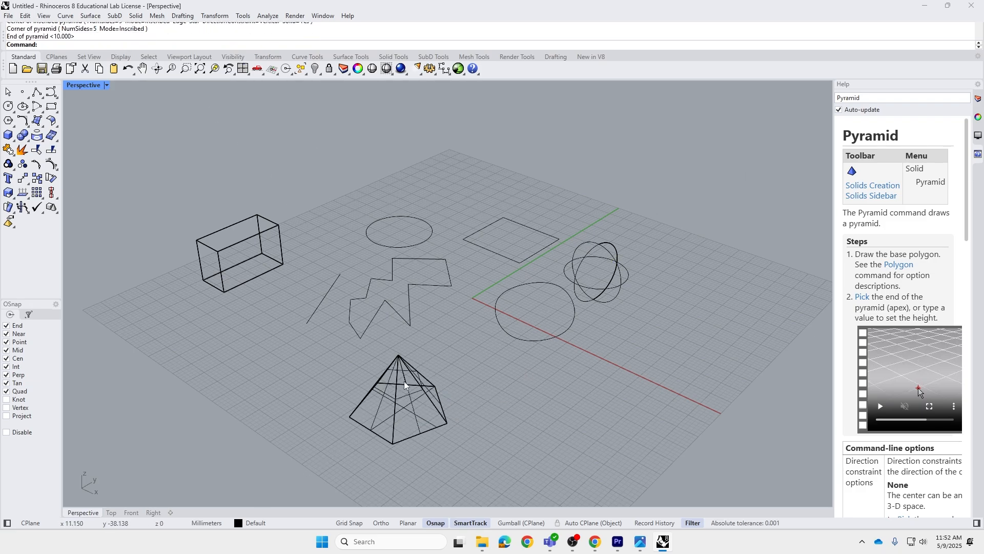
key("ctrl+z")
Step: Draw a four-sided inscribed pyramid with a base radius of about 12 mm in front of the zigzag polyline
key("Return")
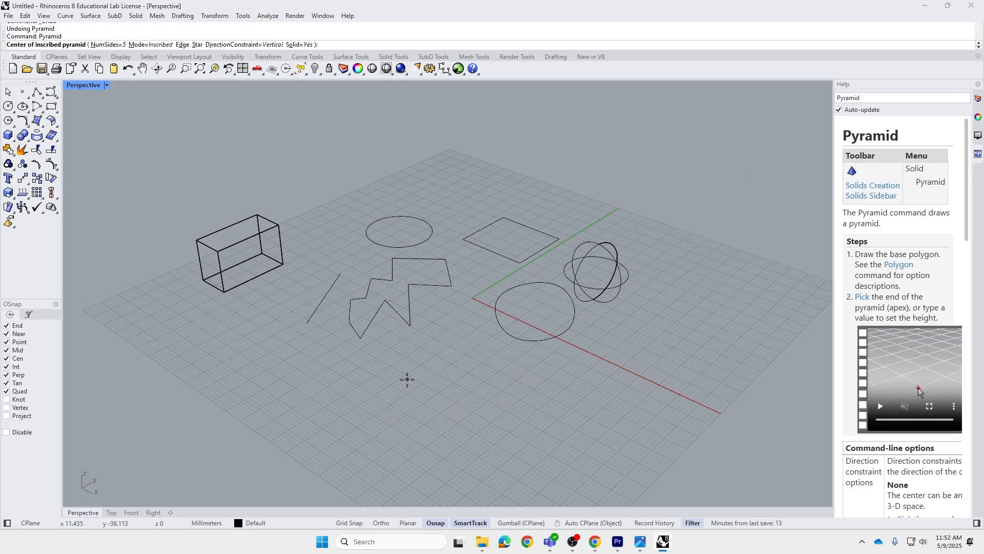
left_click(119, 47)
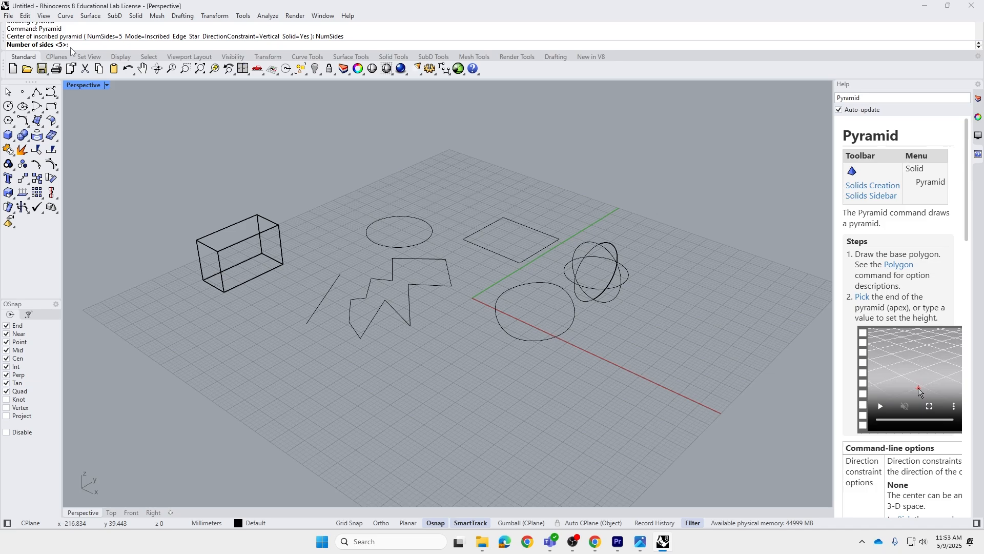
key("Return")
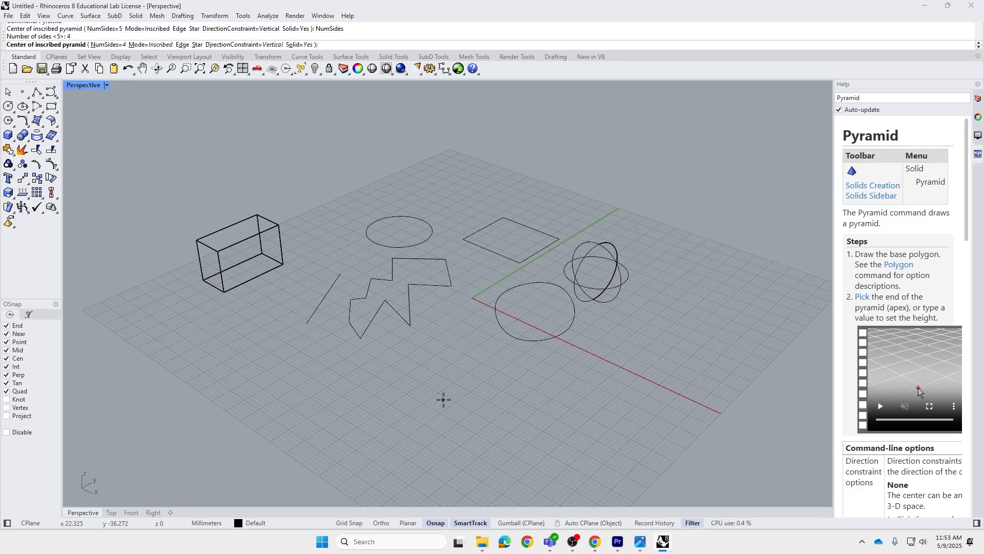
left_click(428, 411)
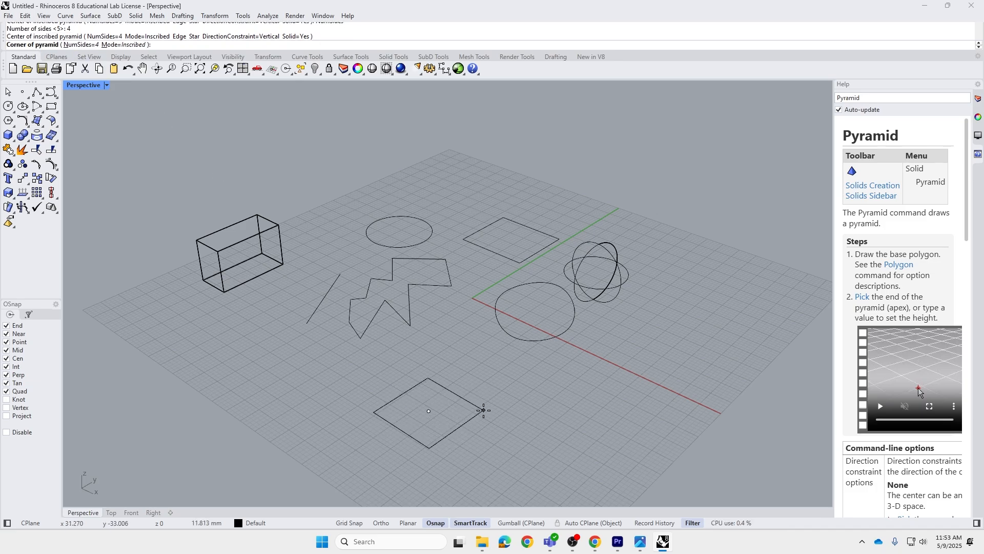
left_click(483, 409)
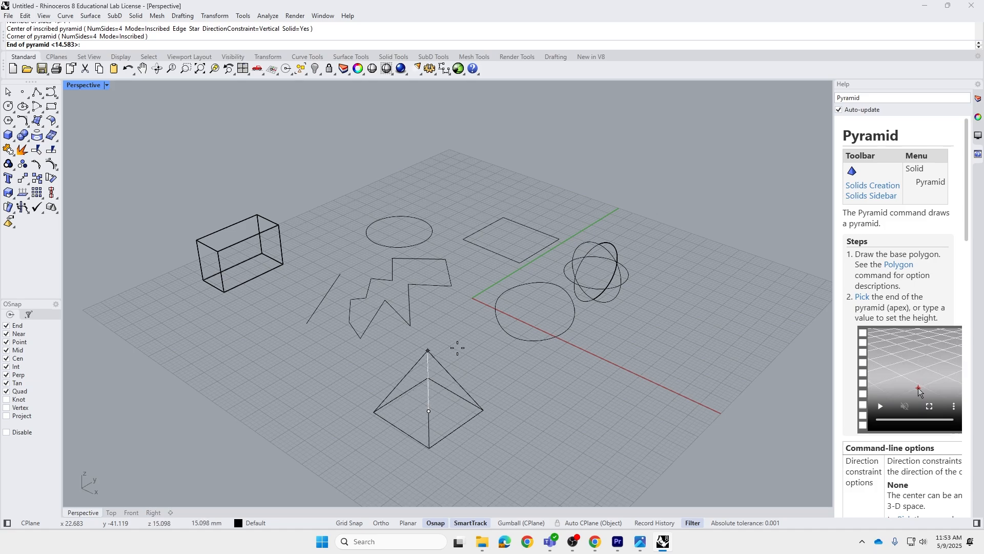
left_click(457, 347)
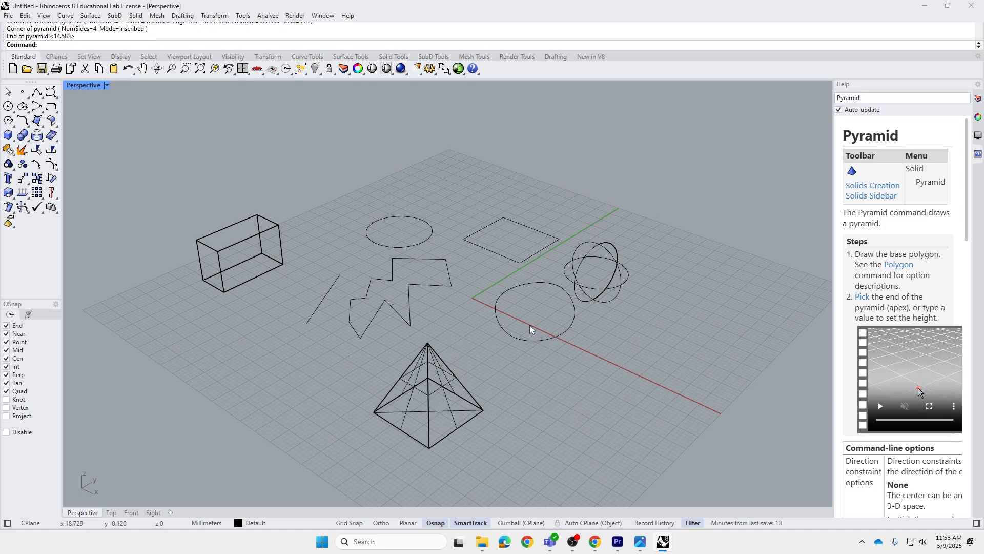
Step: Select the sphere and the pyramid one after the other and clear the selection
left_click(615, 280)
left_click(461, 383)
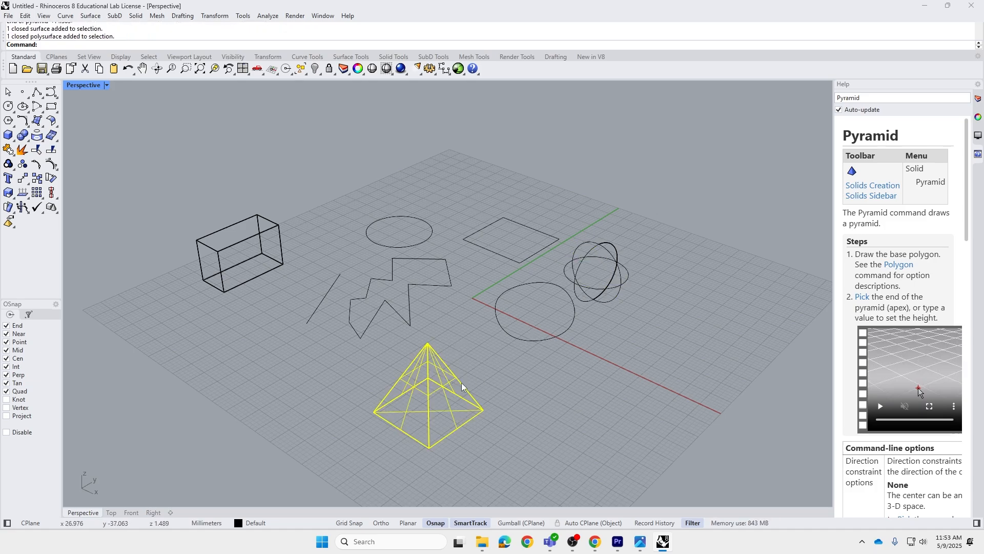
left_click(285, 291)
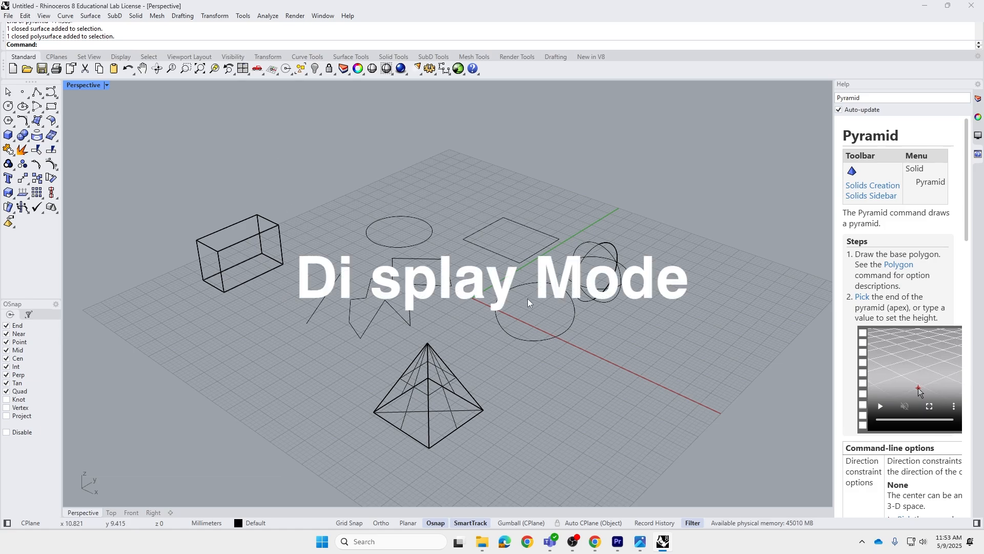
Step: Preview the shapes in the Perspective viewport with the Shaded and Rendered display modes
mouse_move(466, 250)
right_mouse_down()
mouse_move(468, 216)
mouse_move(458, 227)
mouse_move(466, 233)
right_mouse_up()
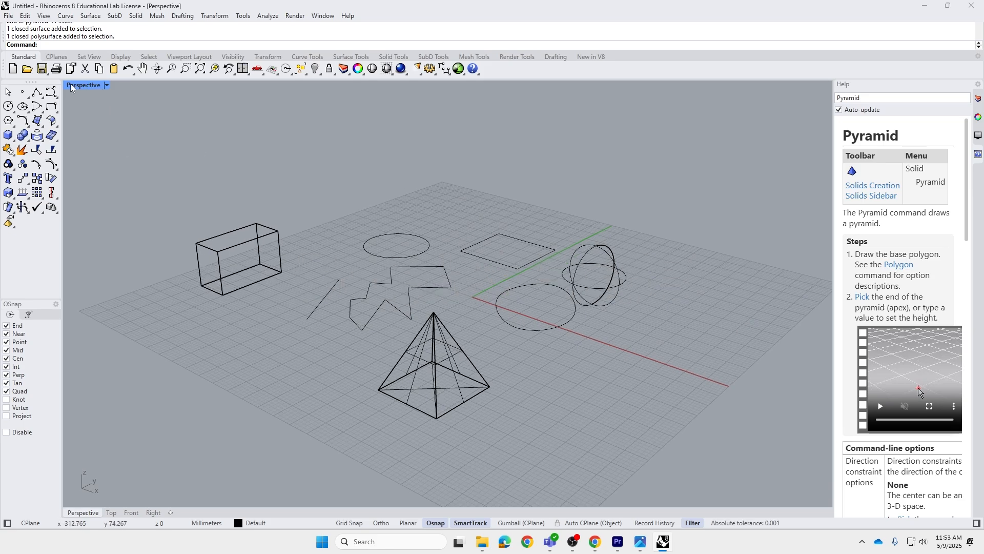
left_click(107, 86)
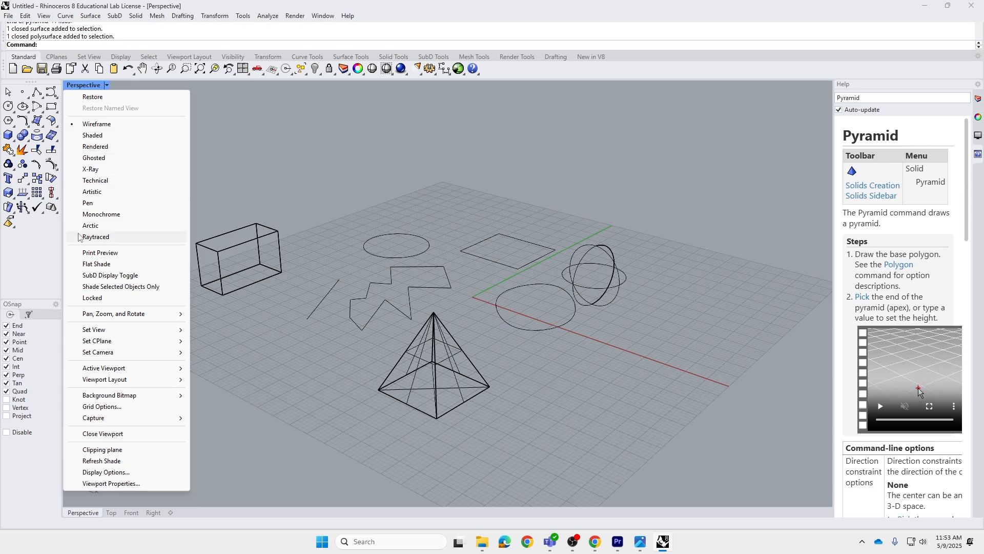
left_click(115, 136)
left_click(107, 85)
left_click(102, 147)
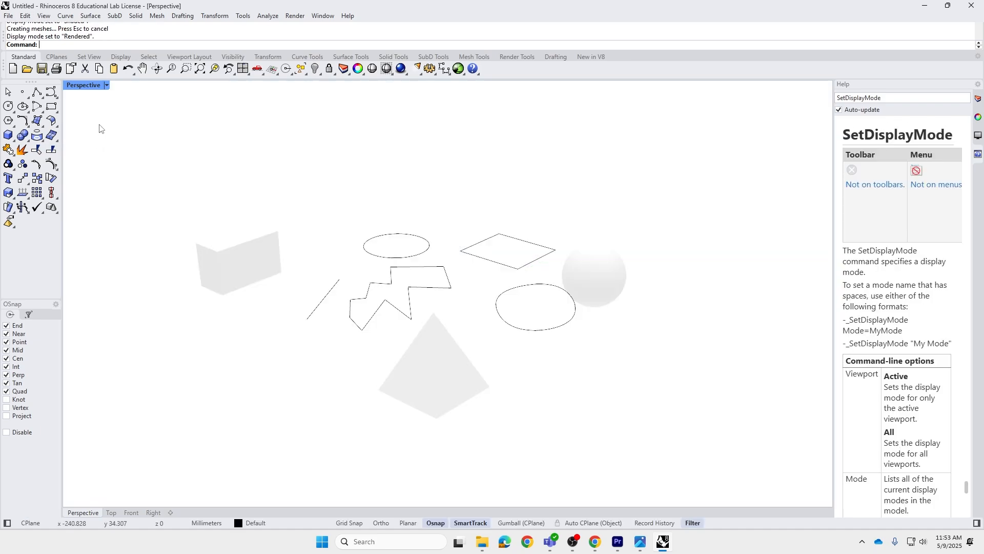
Step: Preview the shapes in the Perspective viewport with the Ghosted and X-Ray display modes
left_click(107, 86)
left_click(106, 157)
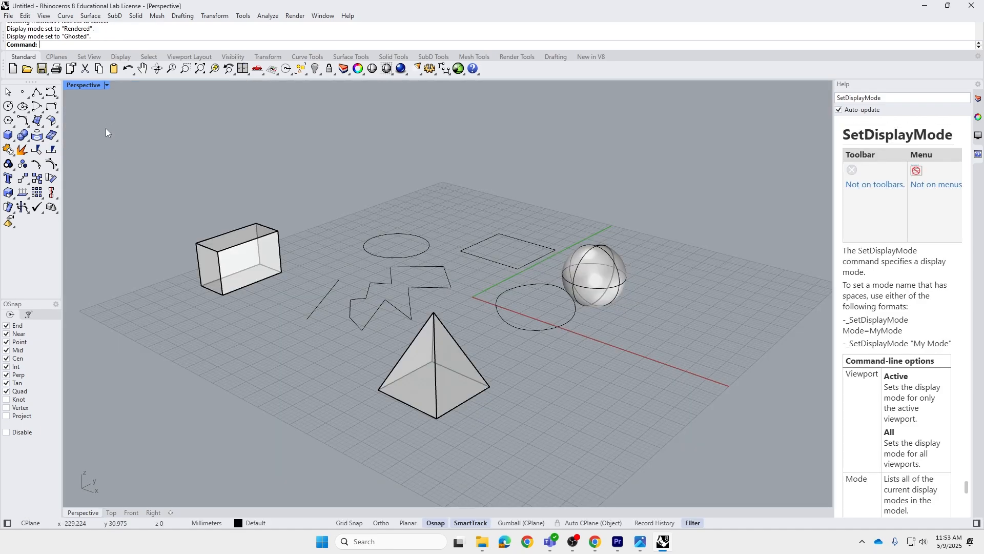
left_click(108, 85)
left_click(106, 169)
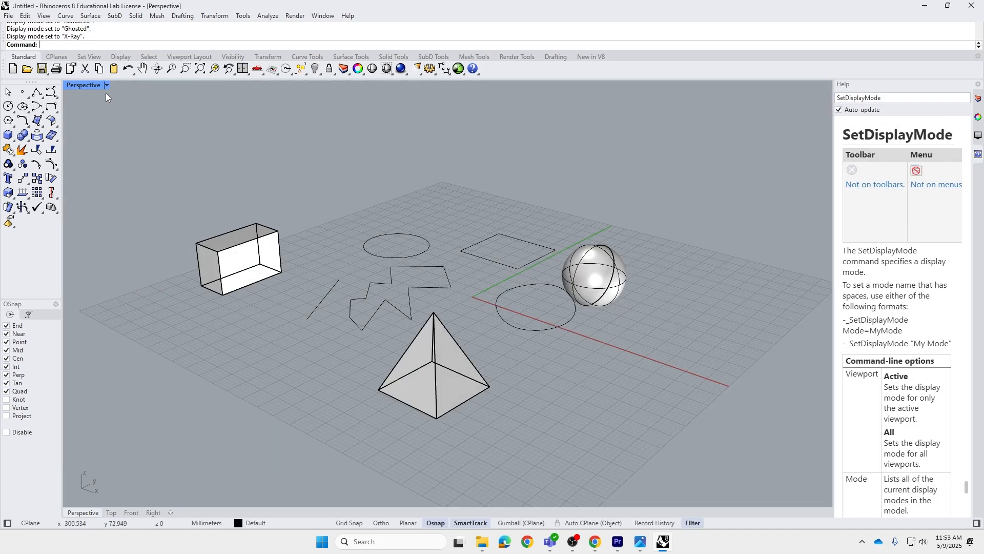
Step: Preview the Technical and Artistic display modes and set the Perspective viewport to Shaded
left_click(107, 85)
left_click(109, 181)
left_click(106, 85)
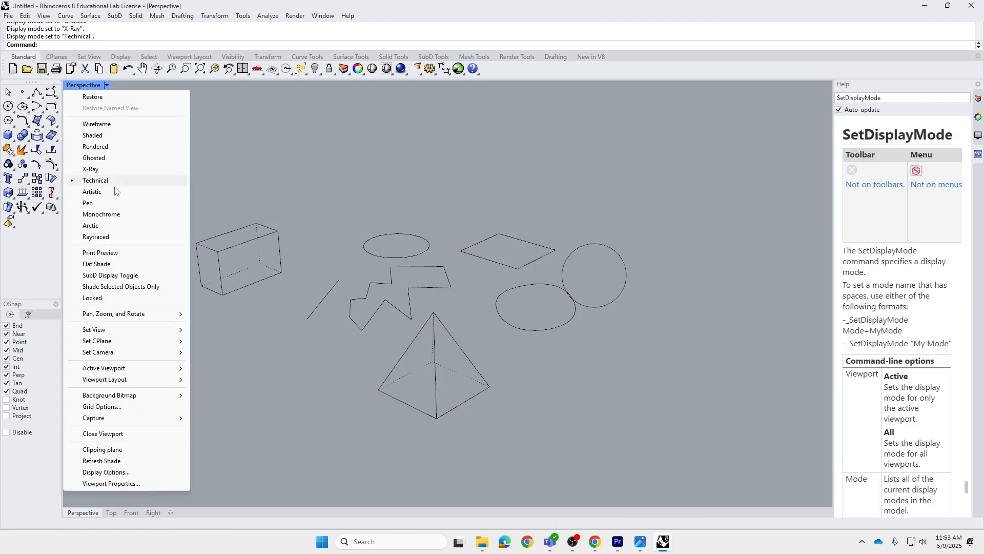
left_click(113, 191)
left_click(107, 85)
left_click(111, 136)
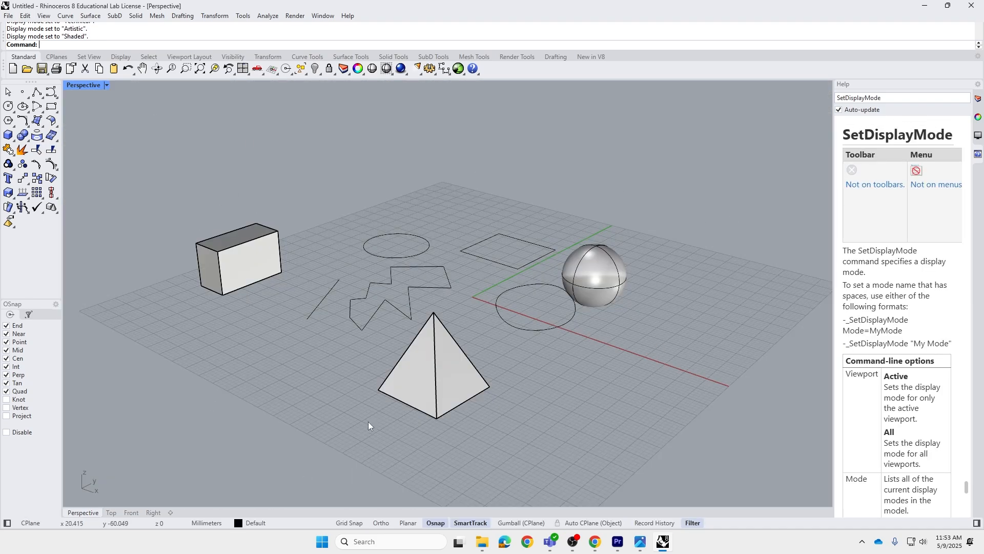
left_click(427, 386)
right_click_drag(426, 385, 294, 333)
left_click(404, 397)
right_click_drag(404, 397, 377, 325)
scroll(377, 324, "up", 2)
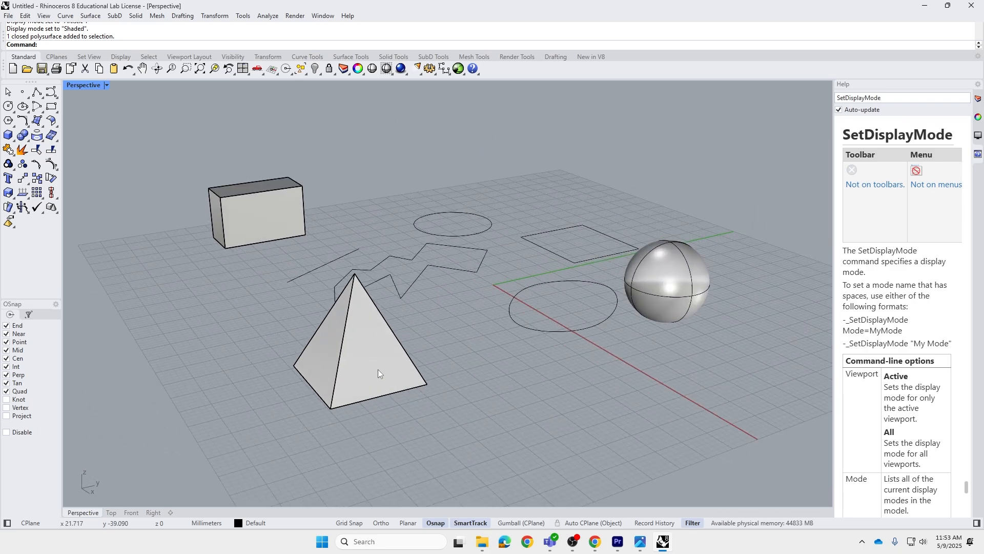
right_click_drag(379, 373, 334, 287)
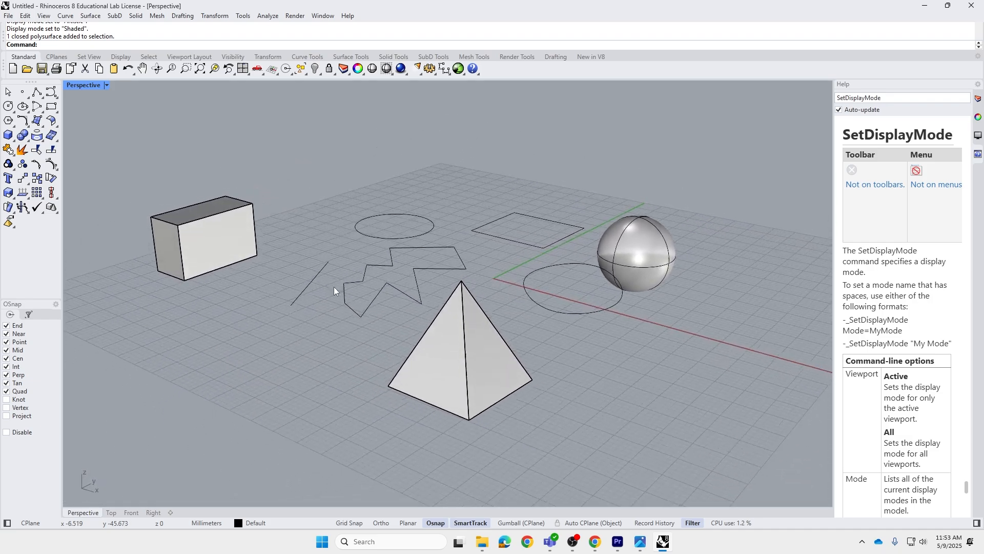
right_click_drag(557, 404, 520, 406)
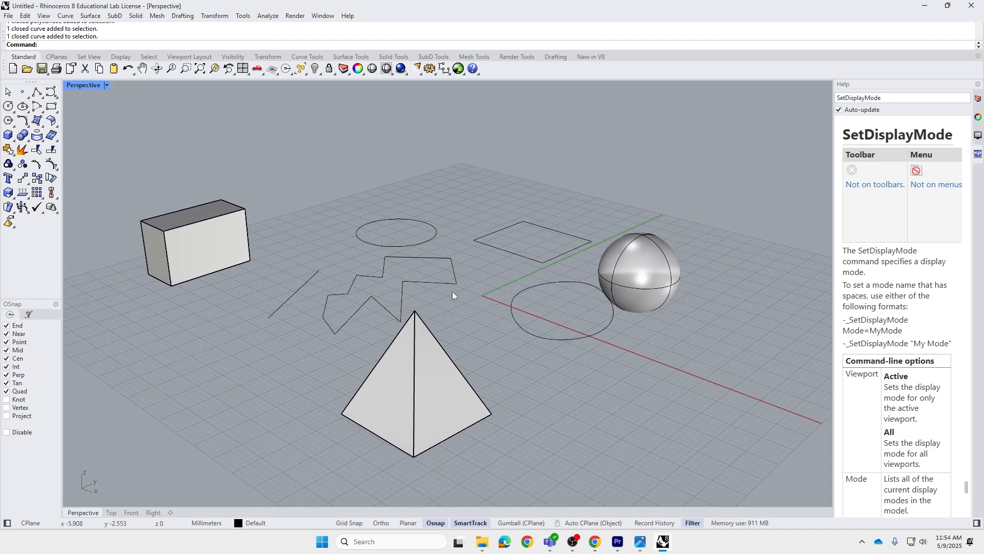
right_click_drag(452, 291, 479, 286)
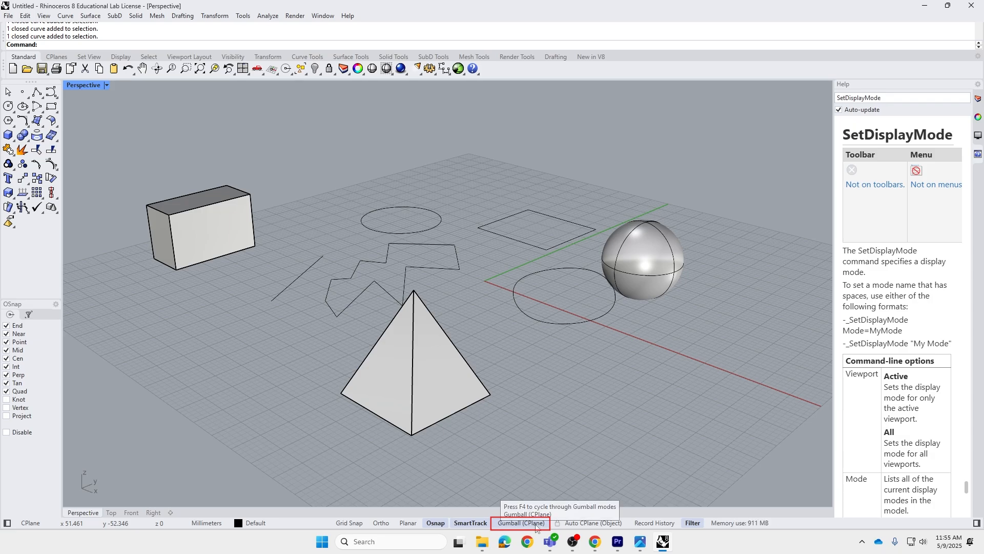
Step: Turn on the Gumball and try it on the rectangle, the sphere and the circle near the origin, ending with the circle selected
left_click(502, 524)
scroll(507, 289, "up", 4)
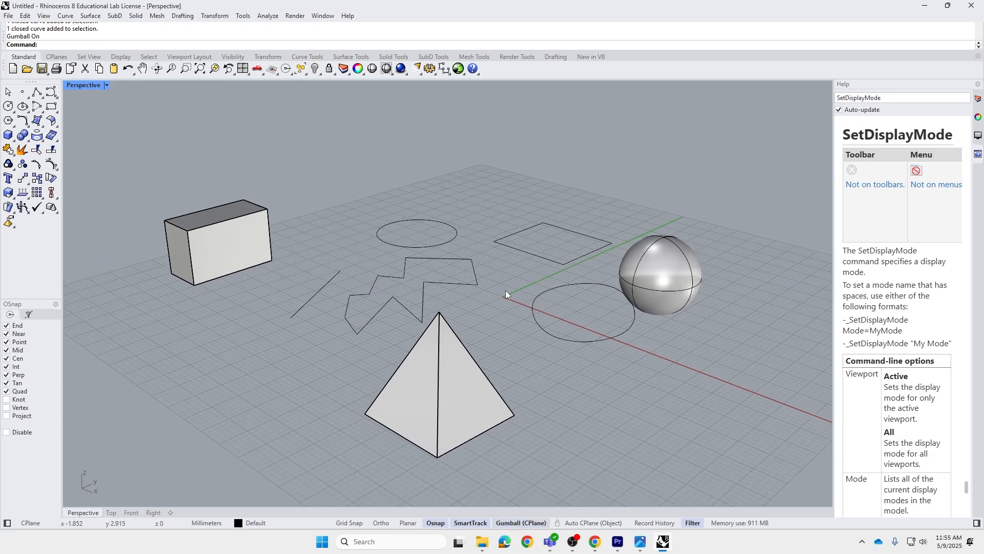
right_click_drag(509, 287, 521, 282)
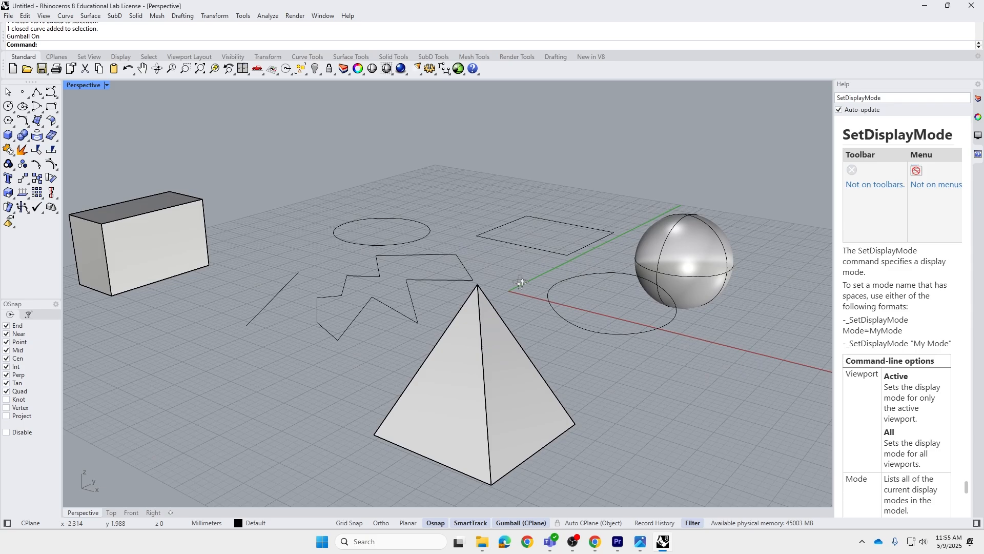
left_click(534, 251)
left_click(660, 253)
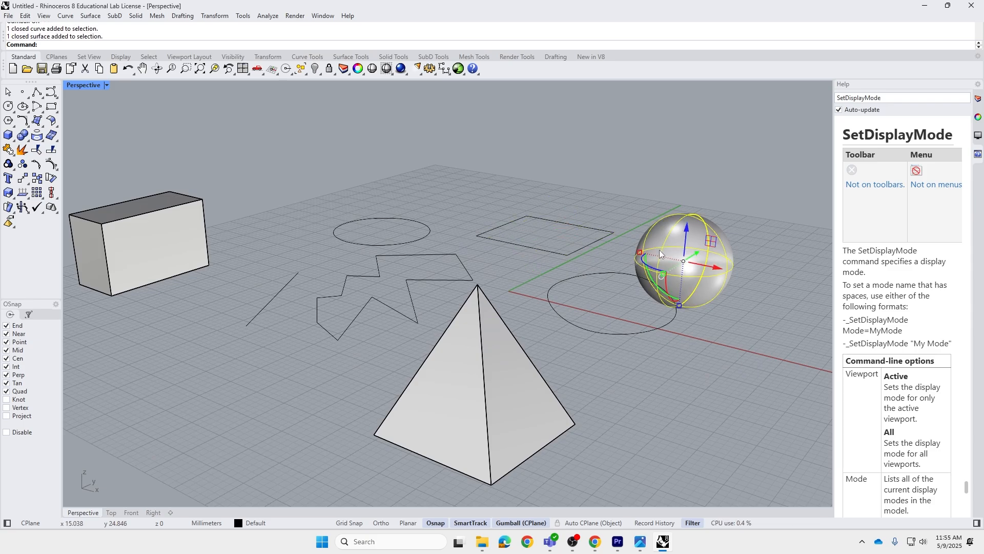
left_click(596, 328)
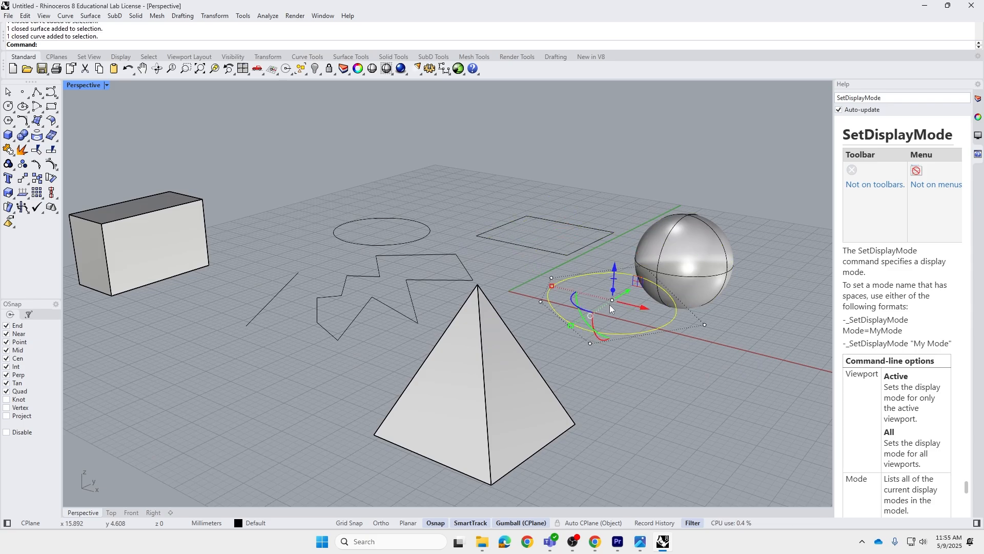
Step: Reposition the selected circle on the grid and scale it down with the gumball, then clear the selection
left_click_drag(647, 305, 618, 343)
left_click_drag(547, 336, 595, 363)
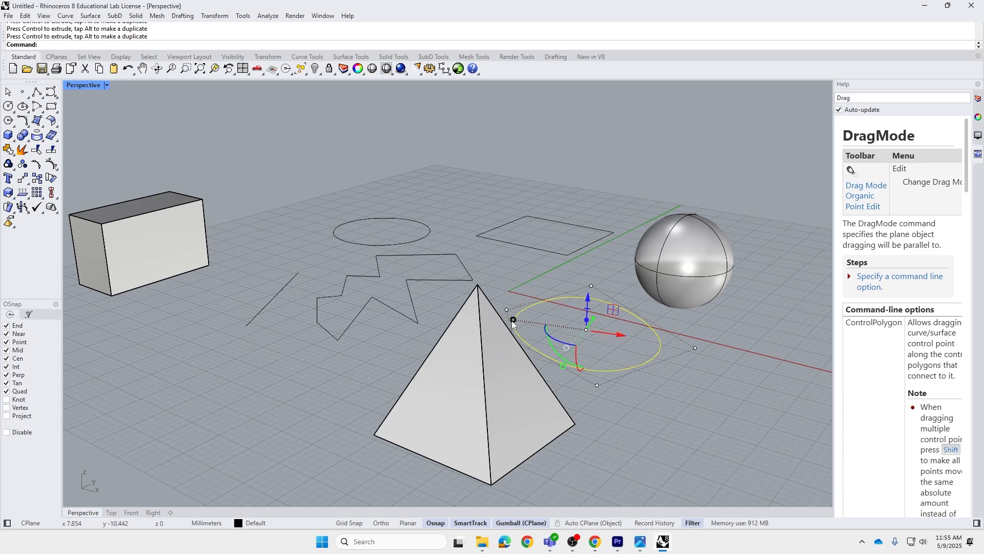
left_click_drag(513, 321, 542, 341)
left_click_drag(424, 307, 542, 325)
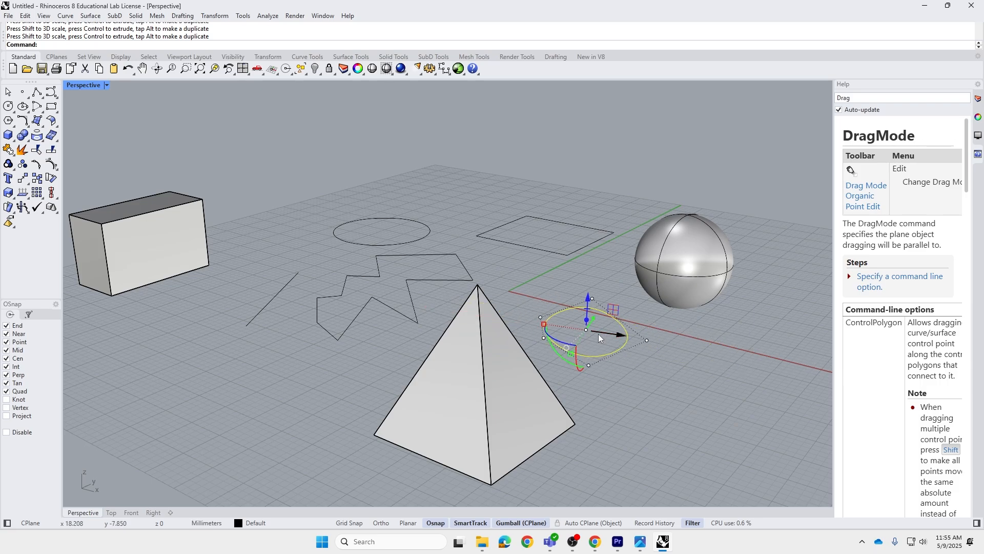
left_click_drag(556, 378, 571, 358)
left_click(645, 378)
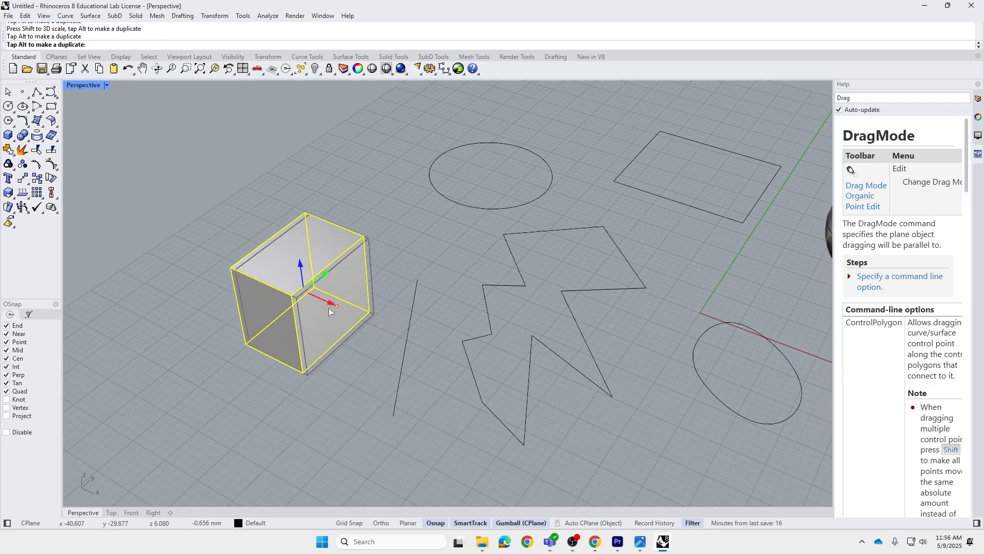
Step: Move the box along its X axis and stretch it lengthwise with the gumball
left_click_drag(329, 308, 333, 332)
left_click_drag(258, 271, 206, 245)
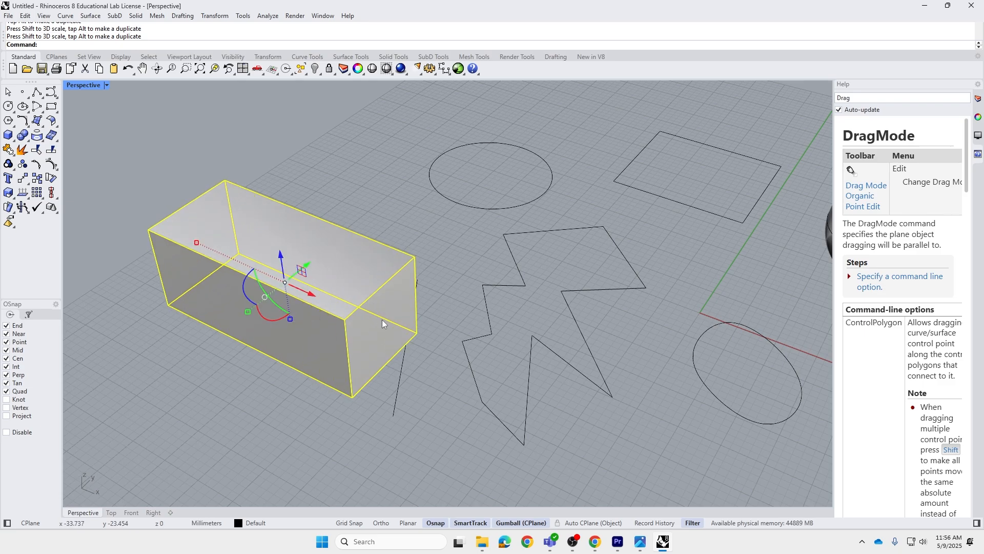
key("Escape")
left_click(380, 339)
right_click_drag(380, 338, 376, 293)
key("Escape")
Step: Sub-select the box's end face, pull it slightly outward and rotate it with the gumball to twist the box
left_click(347, 253)
left_click(412, 245)
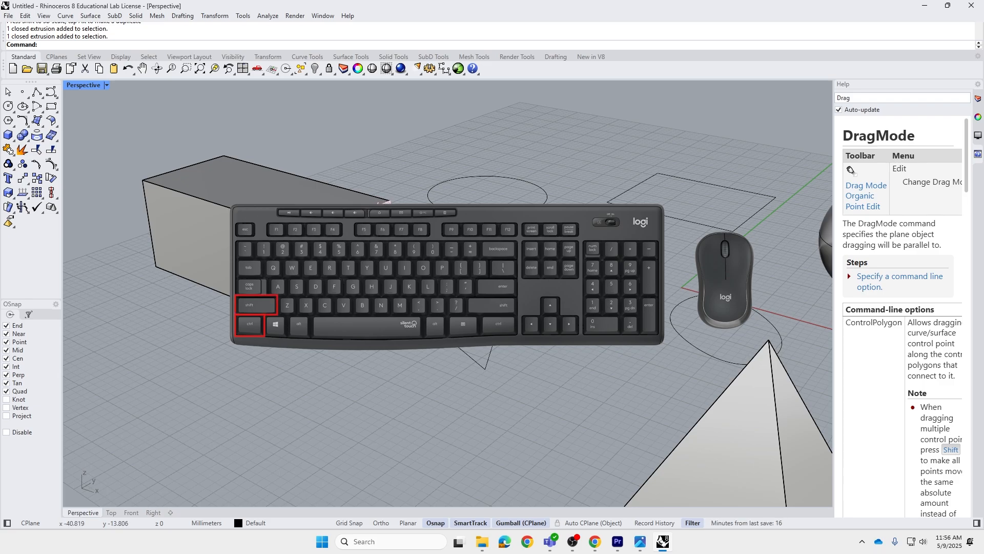
left_click(356, 263, "ctrl+shift")
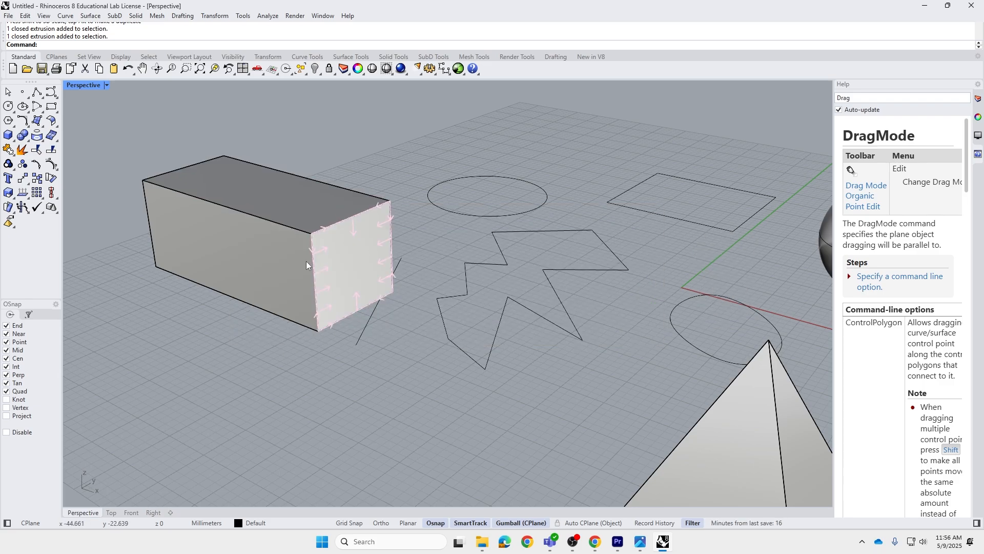
left_click(351, 259, "ctrl+shift")
mouse_move(387, 275)
left_mouse_down()
mouse_move(416, 285)
mouse_move(308, 249)
mouse_move(493, 307)
mouse_move(369, 269)
mouse_move(394, 278)
left_mouse_up()
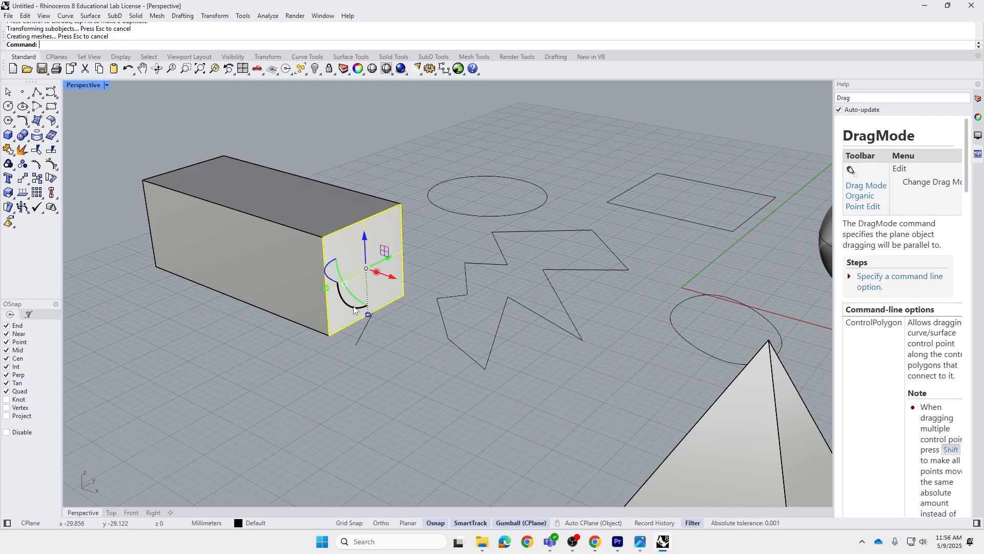
left_click_drag(353, 309, 340, 341)
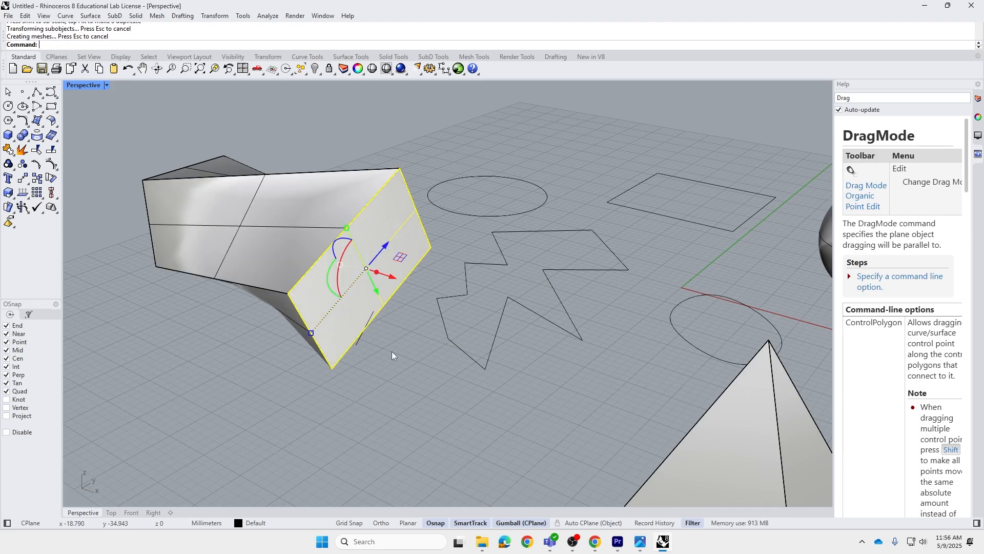
key("Escape")
Step: Extrude the closed zigzag curve upward into a solid with the gumball's extrude handle
right_click_drag(520, 263, 264, 254)
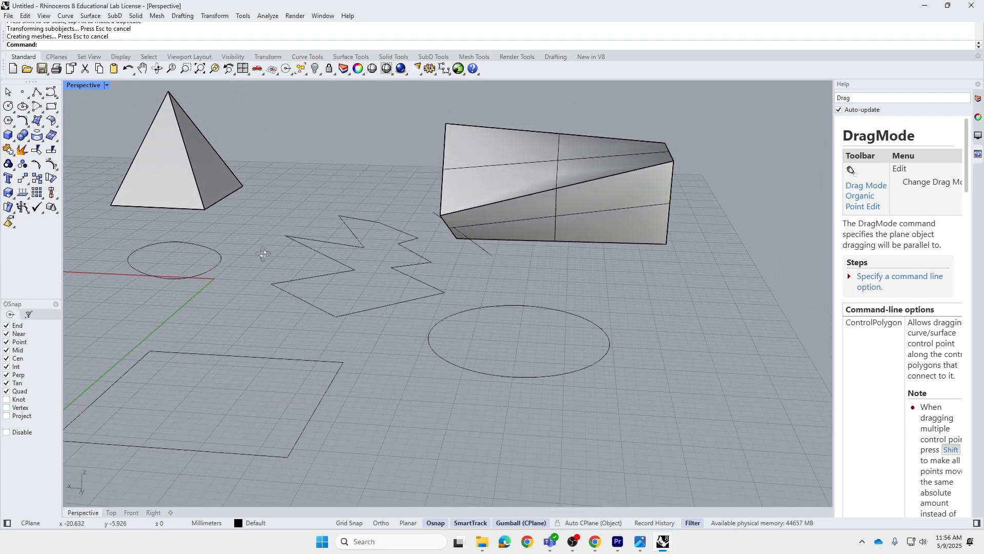
left_click(343, 272)
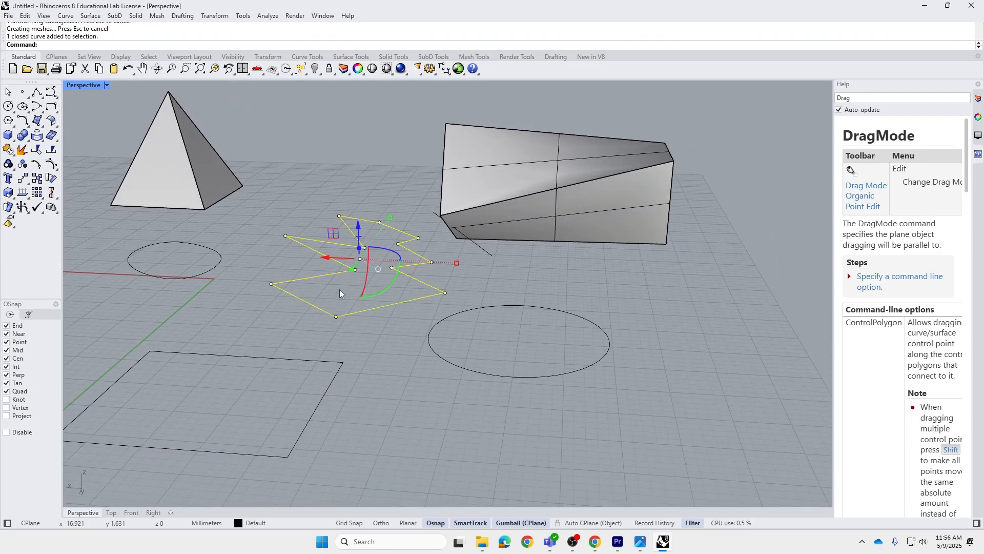
left_click(335, 283)
left_click(324, 272)
right_click_drag(324, 273, 389, 299)
right_click_drag(358, 268, 387, 316)
left_click(361, 320)
left_click(346, 301)
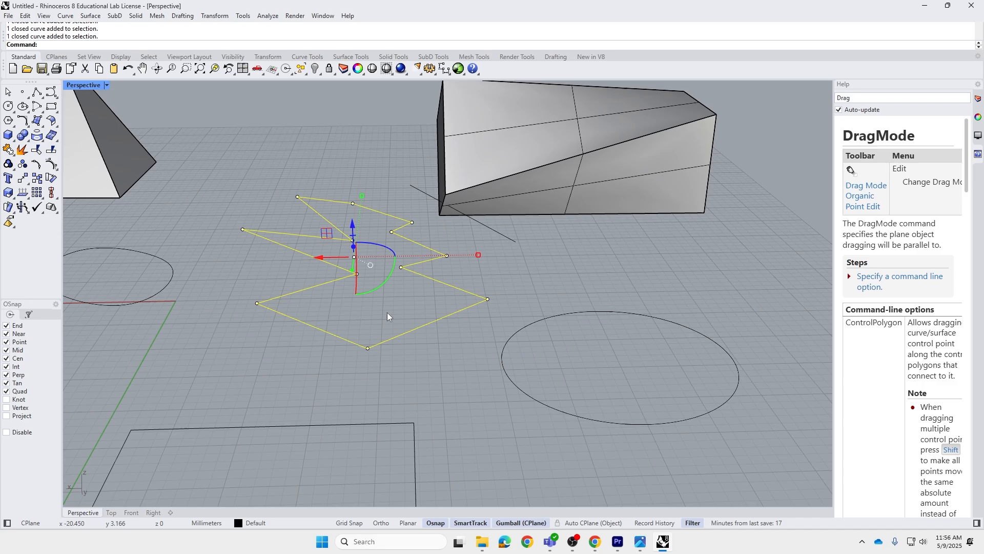
right_click_drag(375, 262, 401, 239)
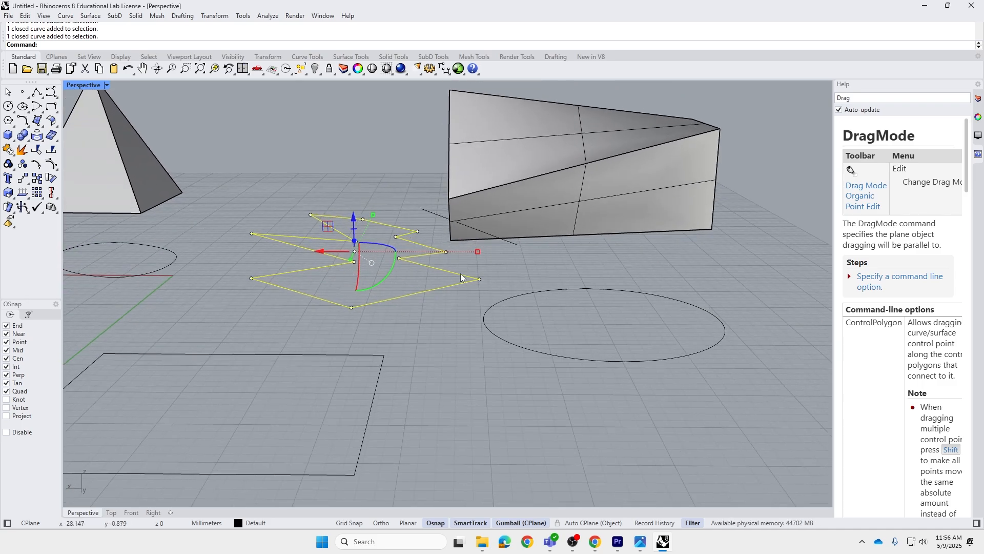
right_click_drag(380, 221, 361, 238)
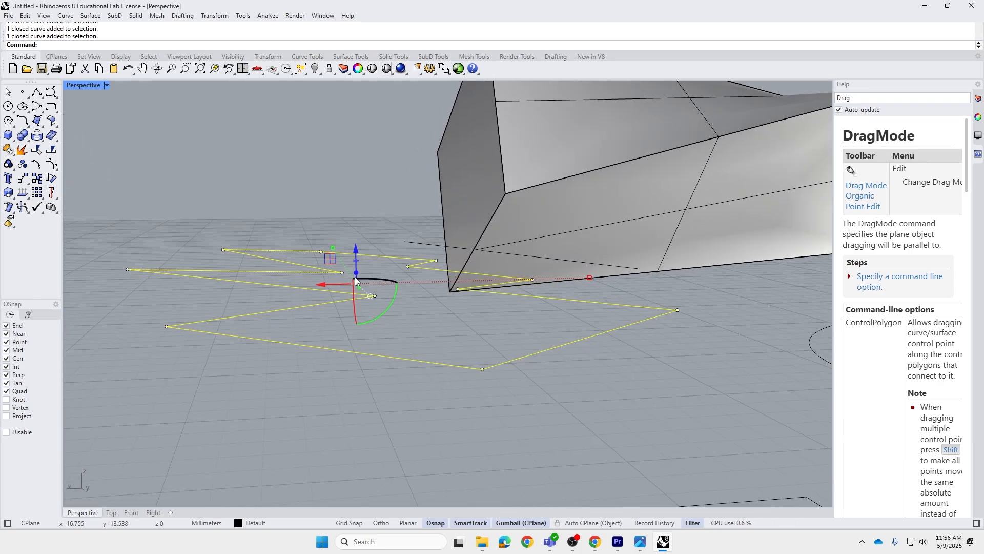
left_click_drag(356, 273, 287, 143)
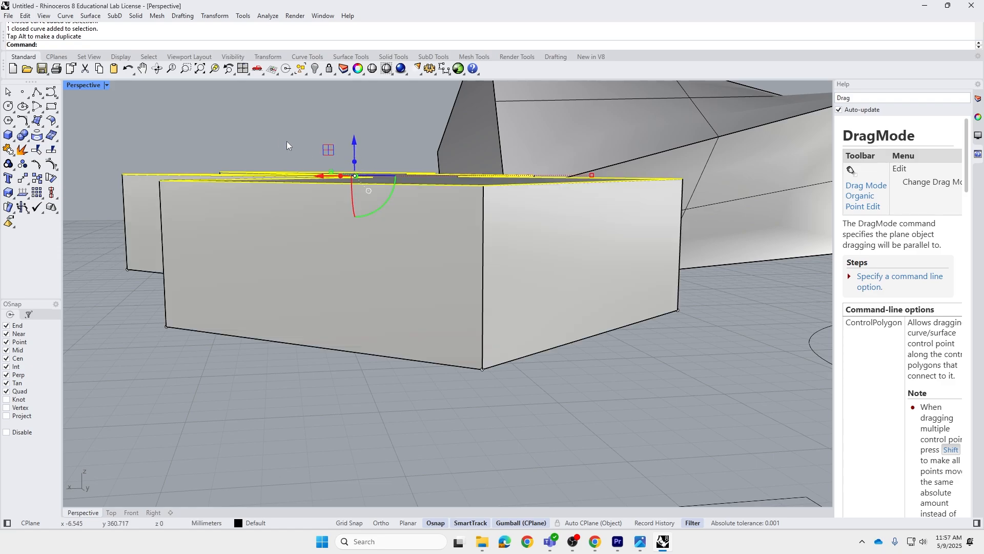
left_click(287, 146)
right_click_drag(287, 146, 431, 216)
scroll(300, 205, "down", 7)
scroll(312, 173, "down", 6)
scroll(315, 196, "up", 5)
scroll(431, 325, "down", 5)
scroll(431, 215, "up", 3)
Step: Select the rectangle and try moving it vertically with the gumball's Z arrow
left_click(610, 315)
right_click_drag(557, 293, 408, 315, "shift")
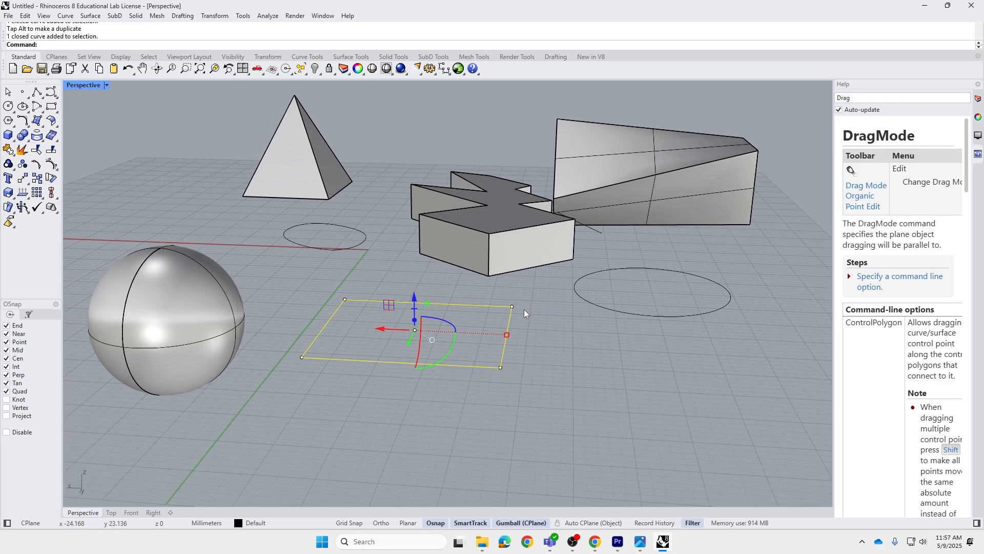
left_click(526, 313)
right_click_drag(527, 320, 531, 332, "shift")
right_click_drag(461, 329, 431, 317)
left_click(417, 307)
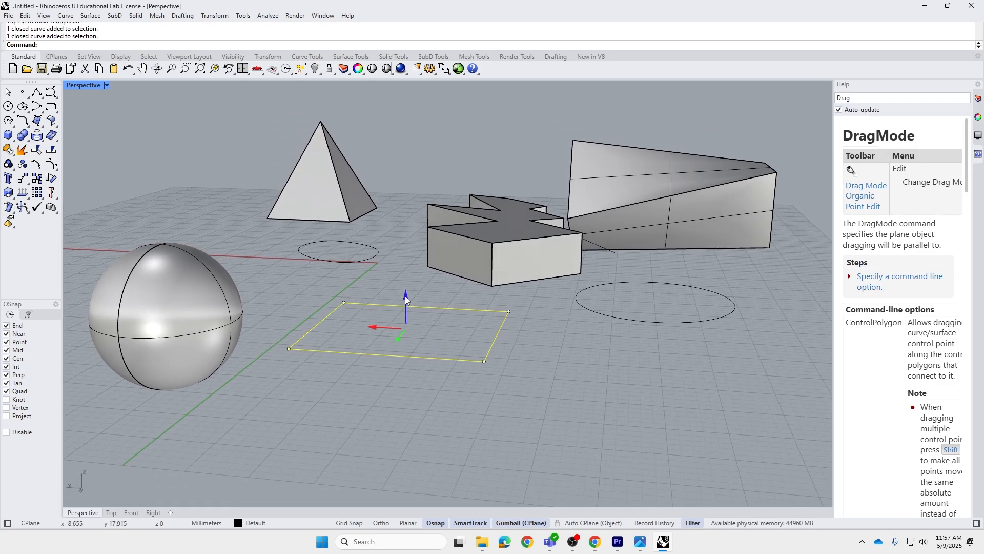
left_click_drag(405, 297, 432, 270)
left_click(435, 349)
right_click_drag(436, 352, 442, 374, "shift")
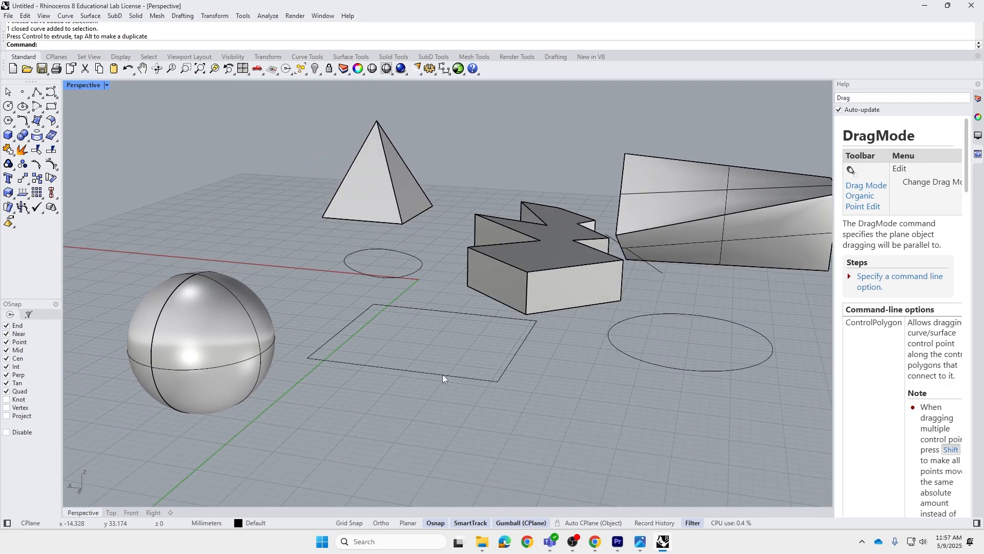
Step: Move the rectangle up by exactly 90 mm by entering the distance on the gumball's Z arrow
left_click(443, 377)
scroll(444, 395, "up", 5)
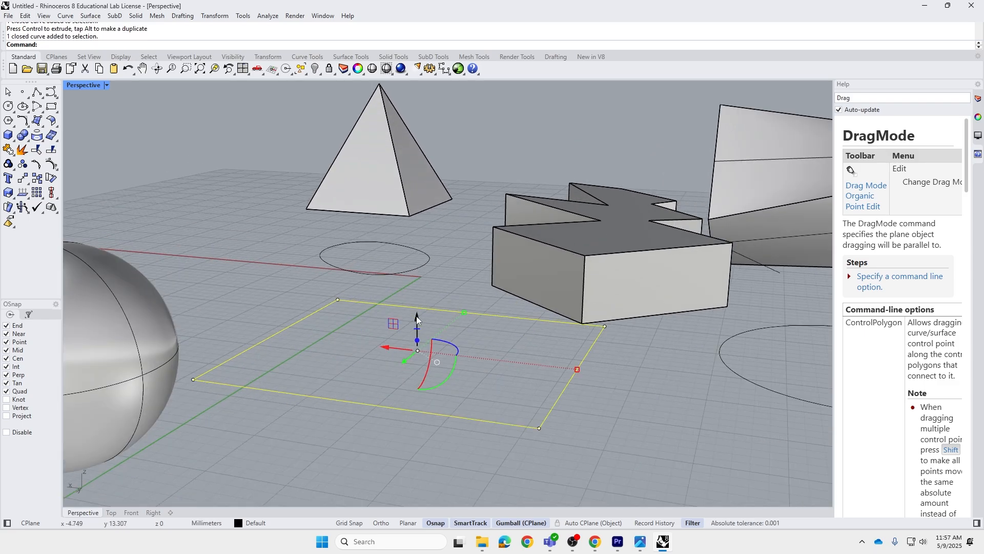
left_click(417, 316)
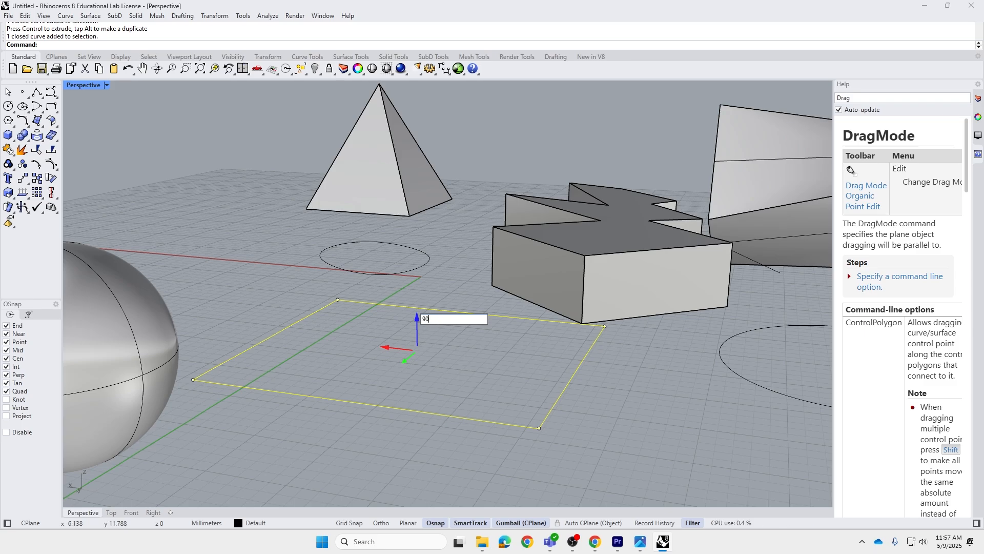
key("Return")
scroll(439, 318, "down", 6)
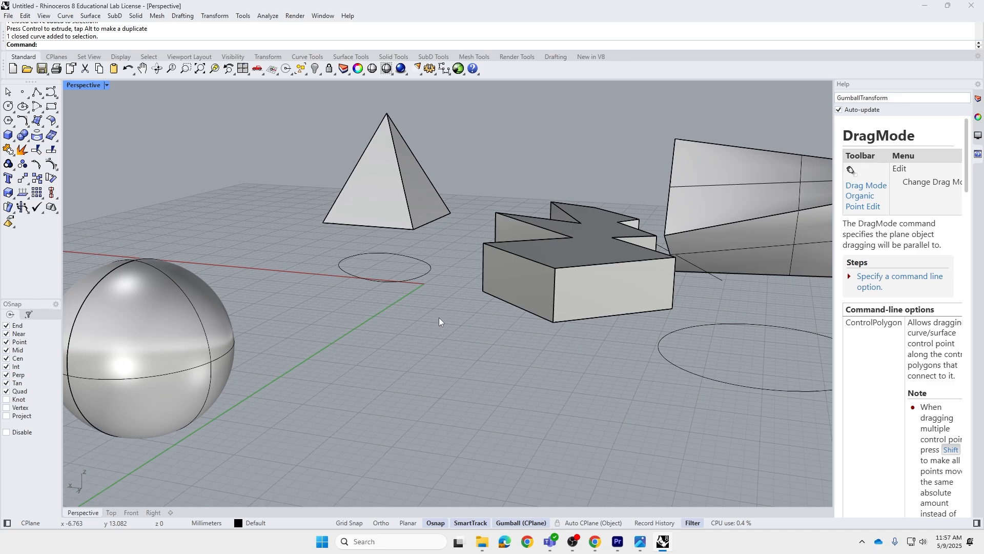
left_click(477, 223)
Step: Bring the raised rectangle back down to the grid beside the zigzag solid with the gumball's Z arrow
scroll(480, 236, "up", 5)
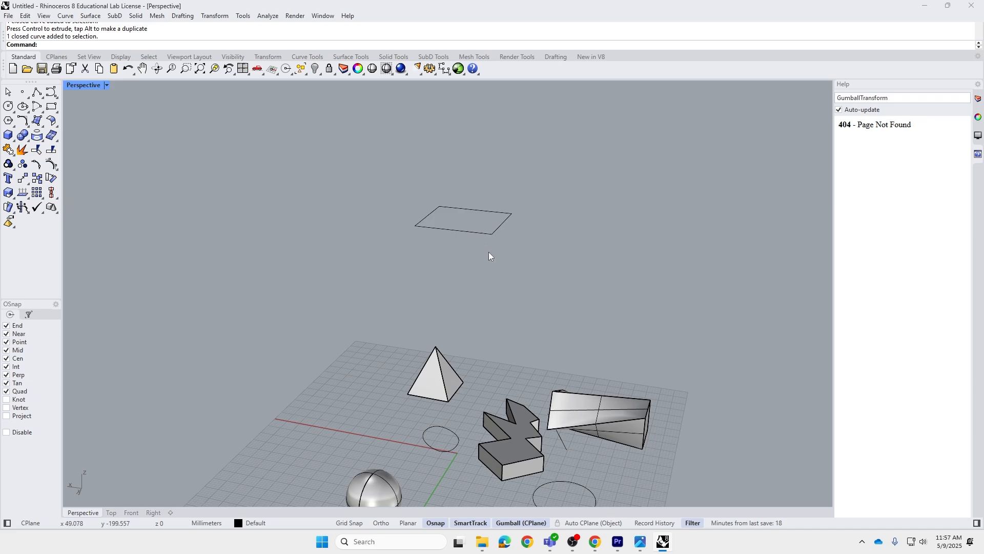
left_click(475, 232)
left_click_drag(462, 183, 484, 411)
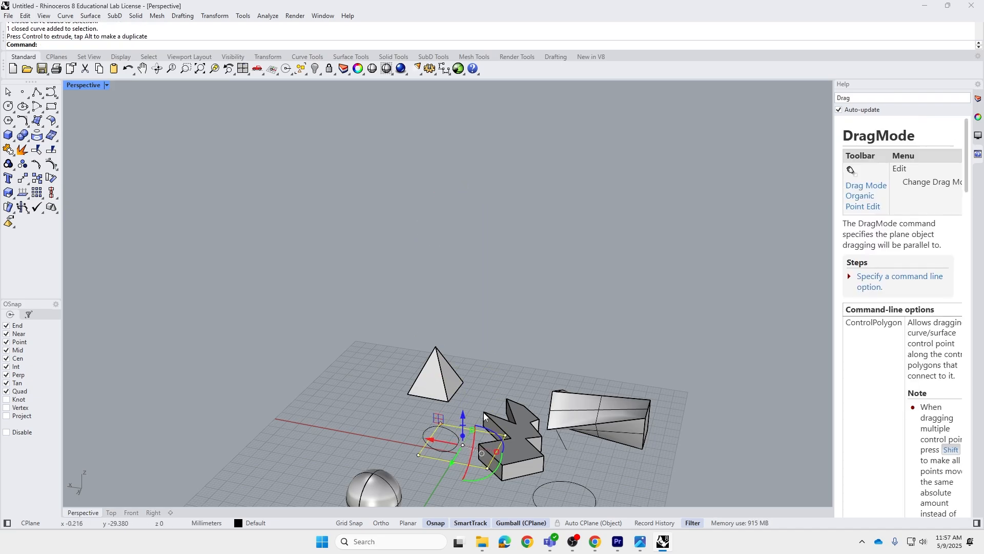
left_click(495, 386)
right_click_drag(498, 383, 494, 361)
left_click(481, 389)
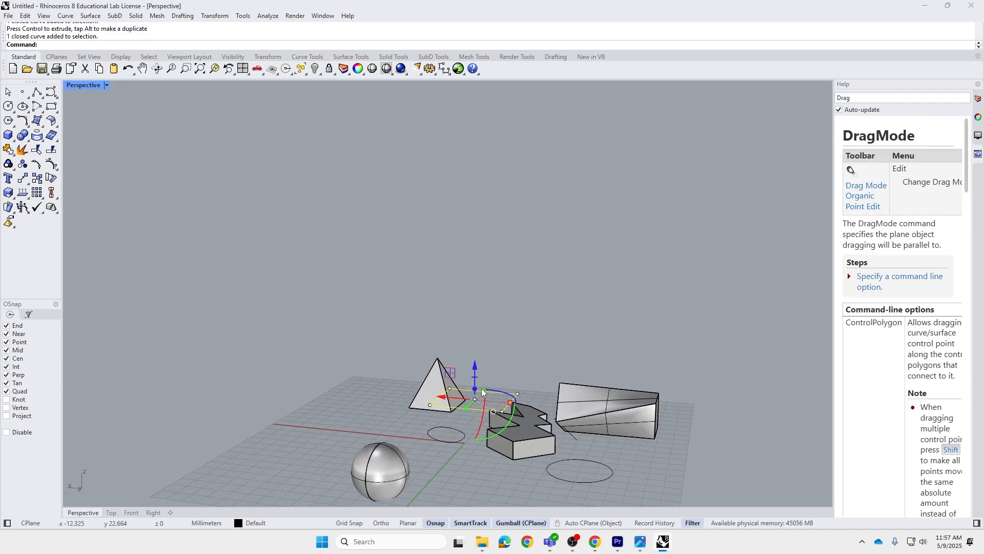
left_click_drag(475, 364, 475, 423)
left_click(507, 350)
right_click_drag(508, 340, 515, 325, "shift")
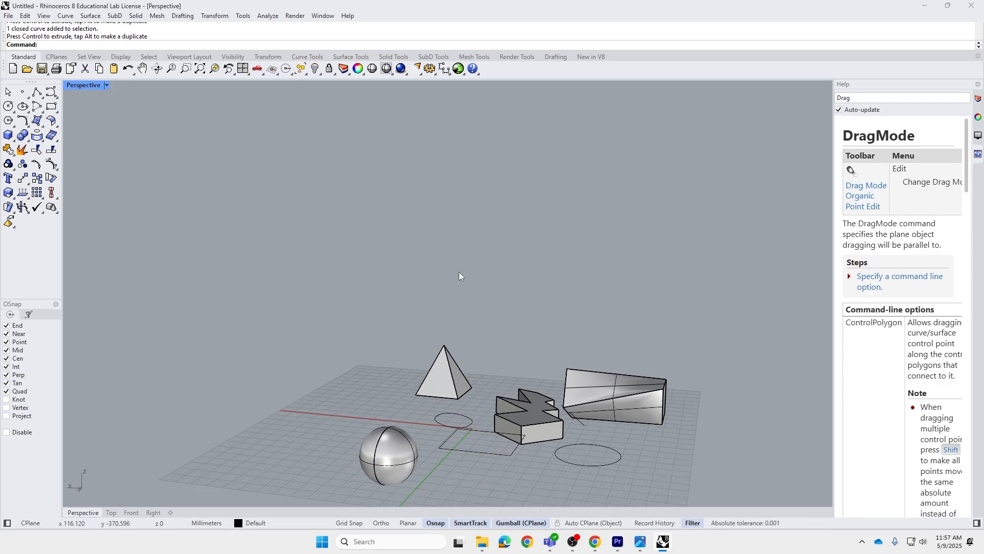
Step: Open the document's Units settings, review the available model units and keep Millimeters
type("Units")
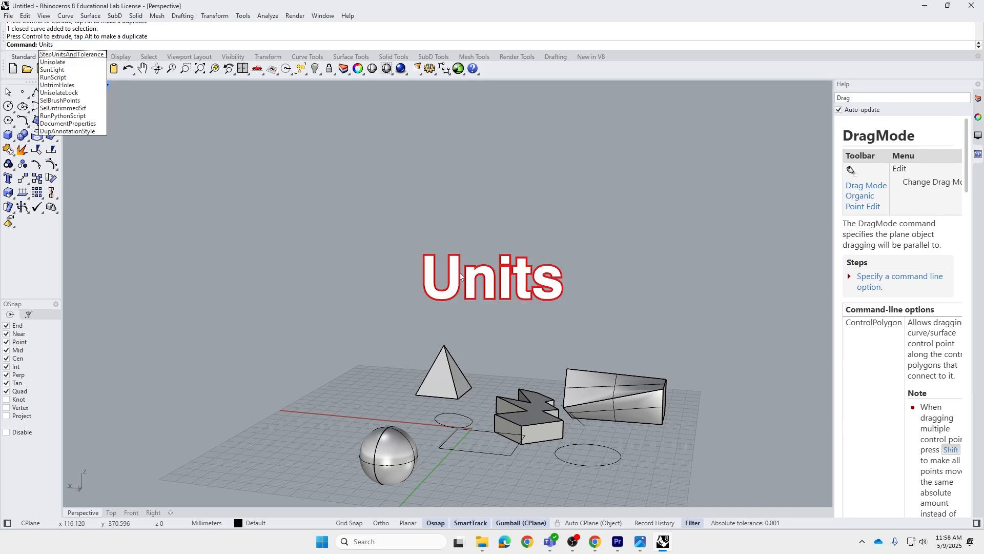
key("Return")
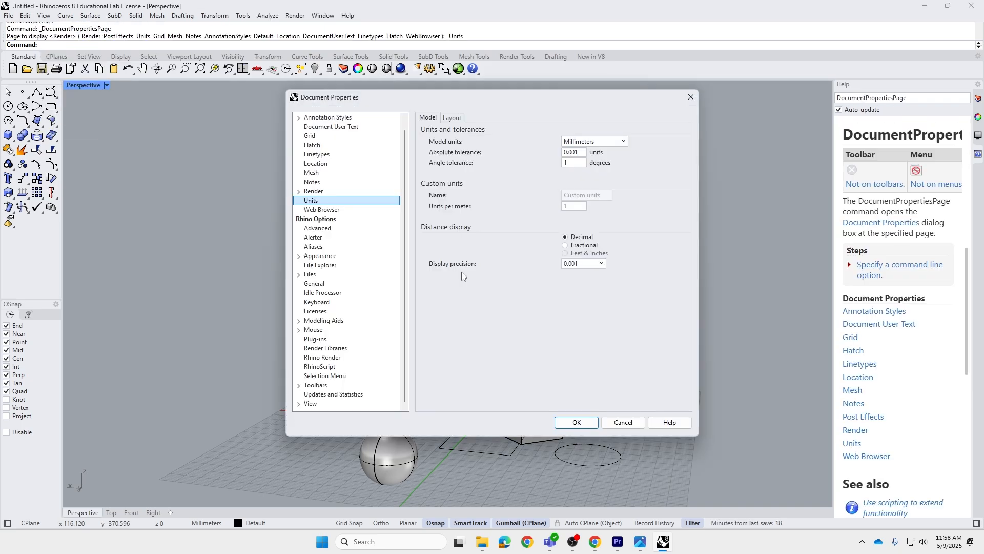
left_click(589, 142)
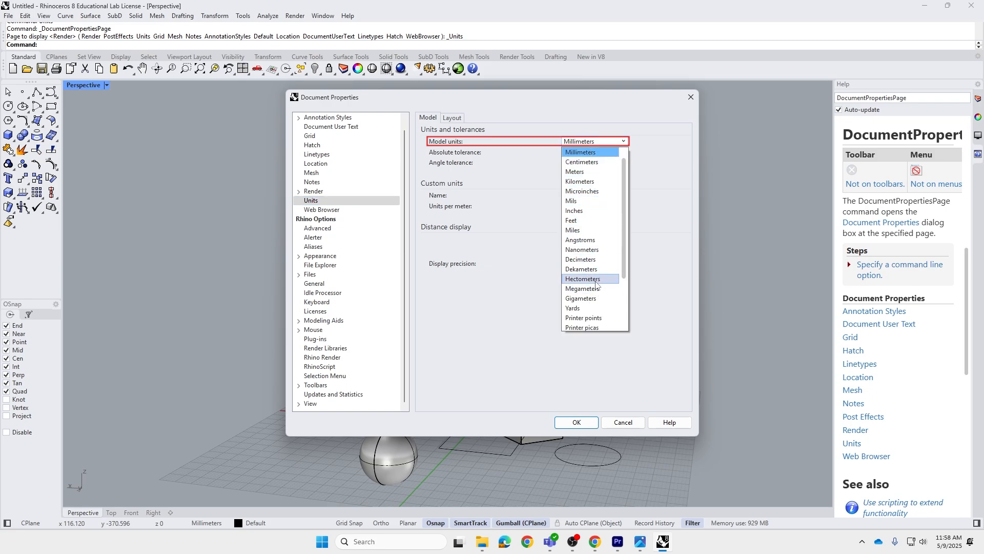
scroll(594, 220, "down", 3)
scroll(592, 205, "up", 4)
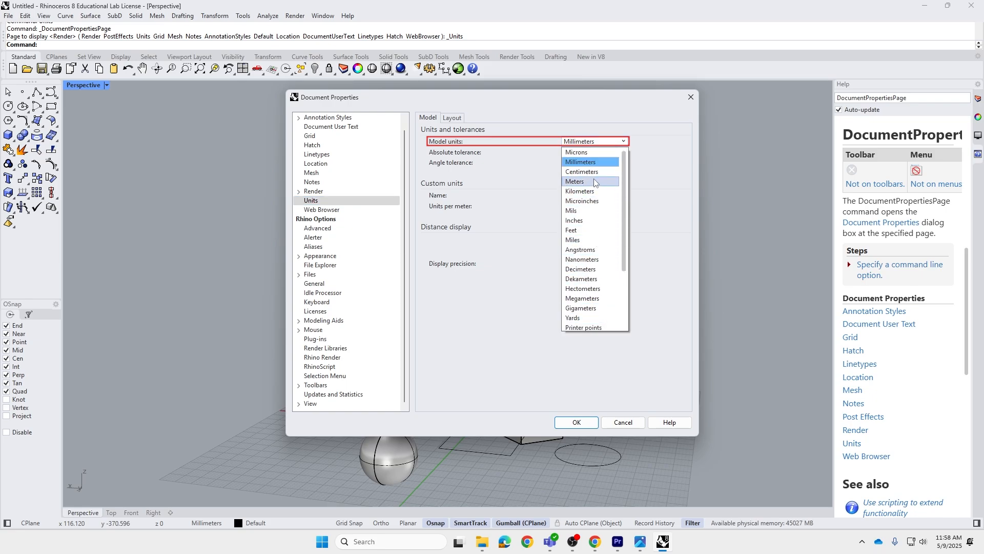
left_click(590, 162)
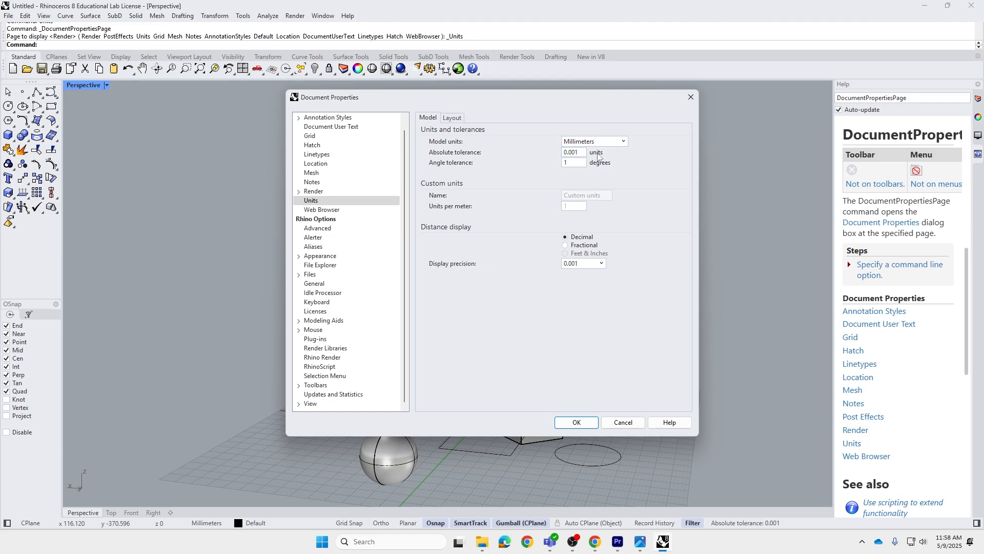
left_click(576, 422)
right_click_drag(495, 438, 410, 320)
scroll(462, 336, "up", 4)
left_click(546, 293)
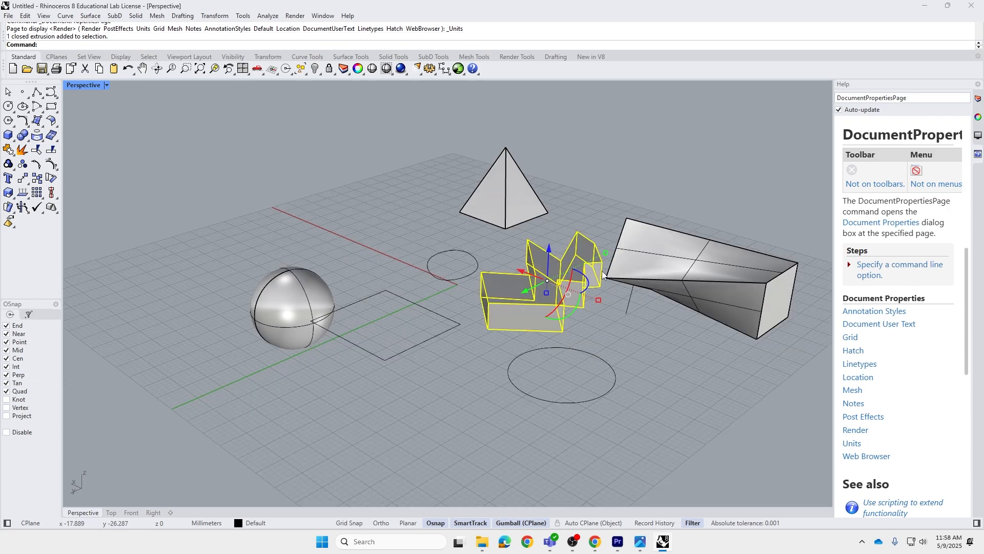
left_click(671, 266)
left_click(494, 197)
left_click(297, 330)
left_click(538, 287)
left_click(672, 267)
left_click(495, 197)
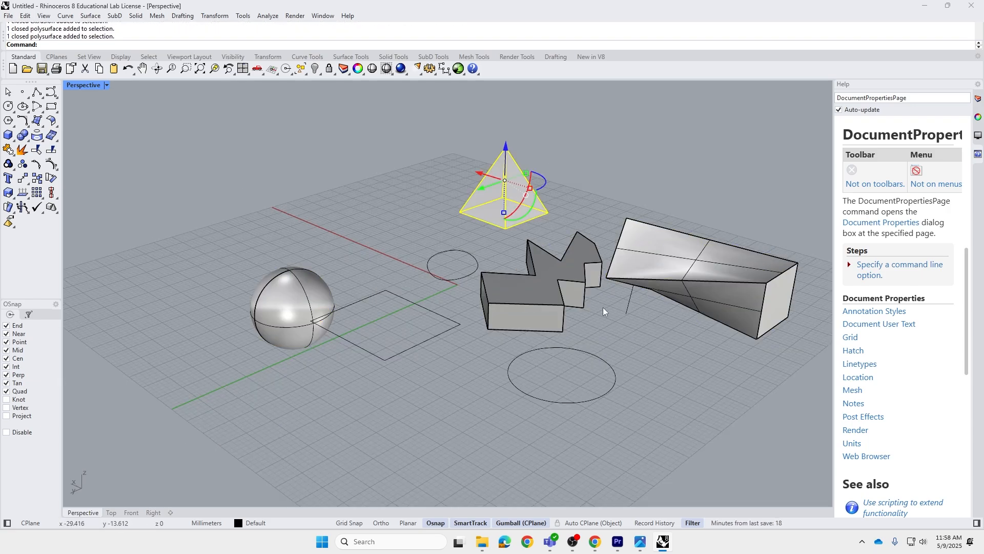
right_click_drag(602, 306, 564, 347, "shift")
left_click(563, 347)
right_click_drag(564, 348, 577, 355)
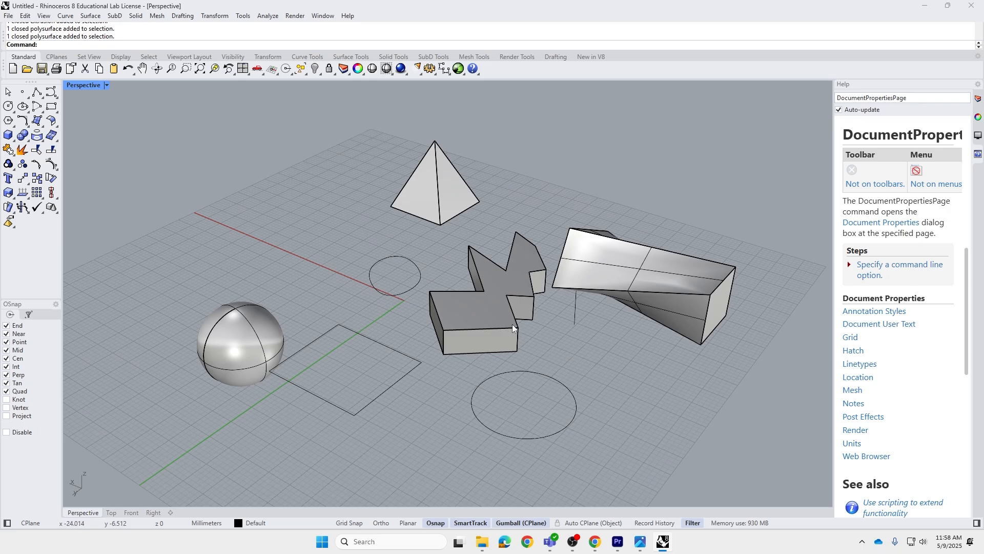
Step: Move the zigzag solid about 10 mm along the grid, off its base curve, using its bottom front corner as the base point
scroll(512, 324, "up", 4)
right_click_drag(512, 324, 479, 302)
scroll(482, 286, "down", 2)
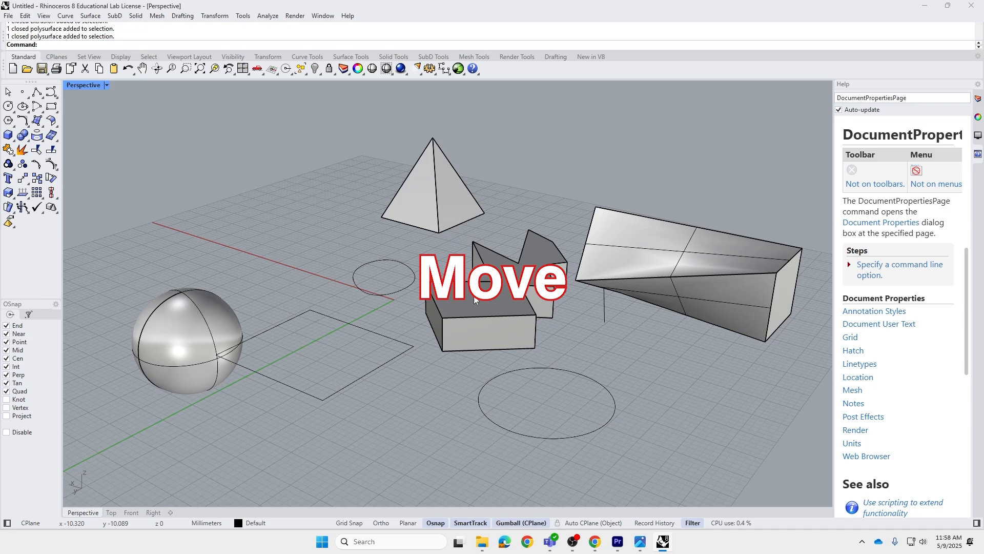
type("ve")
key("Return")
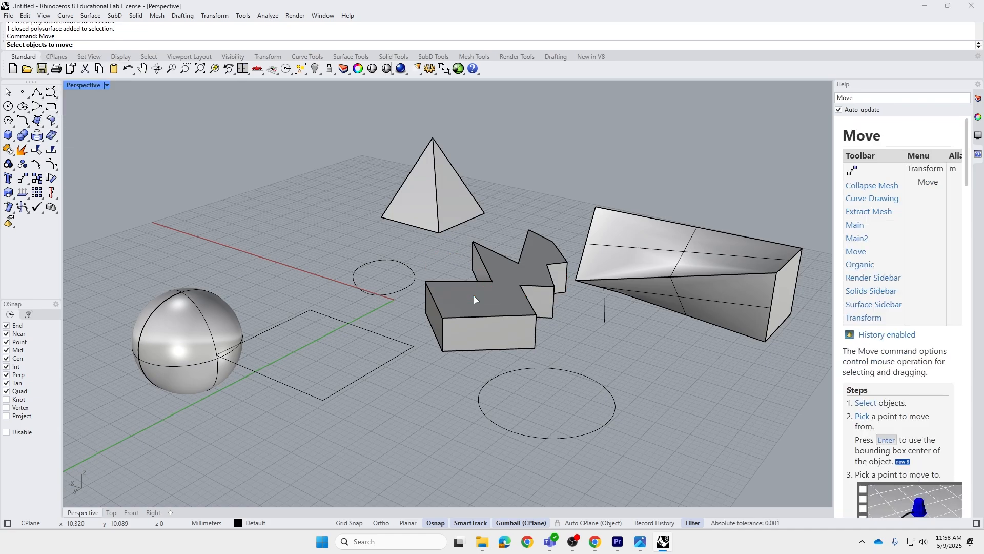
left_click(506, 292)
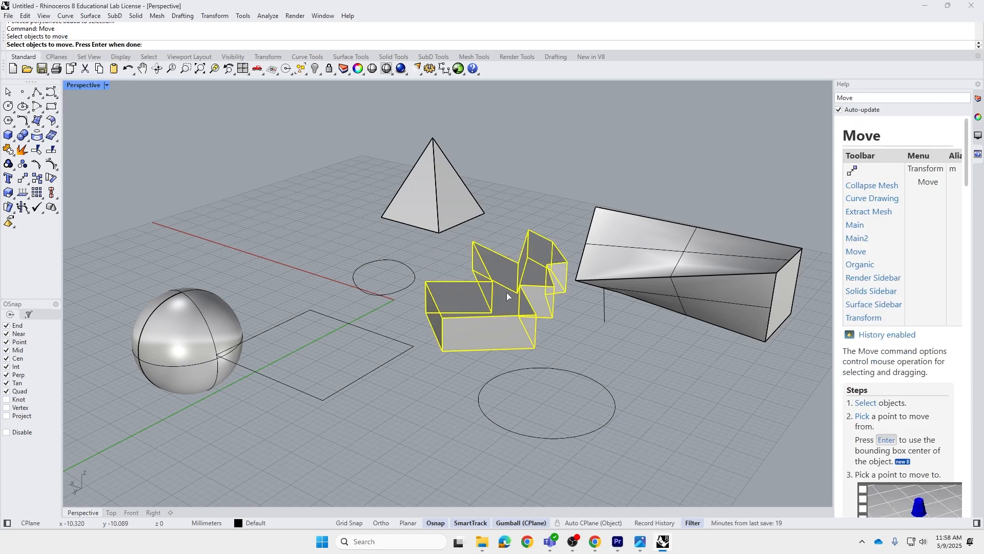
key("Return")
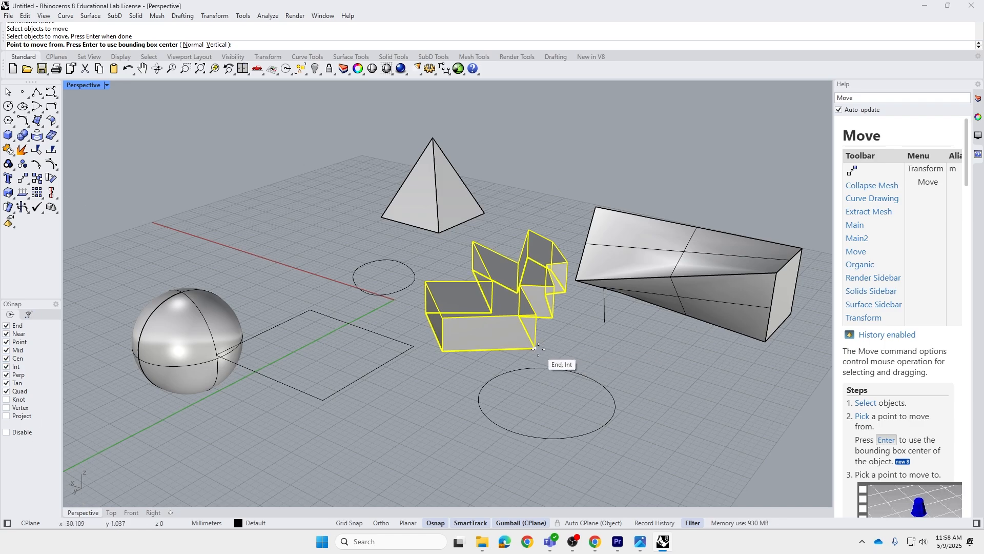
scroll(534, 348, "up", 1)
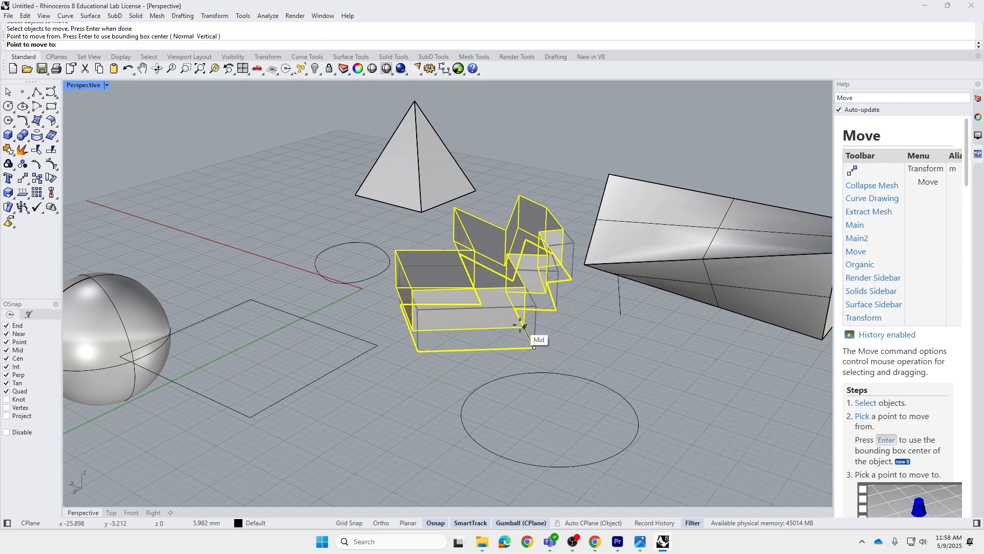
right_click_drag(536, 339, 473, 365)
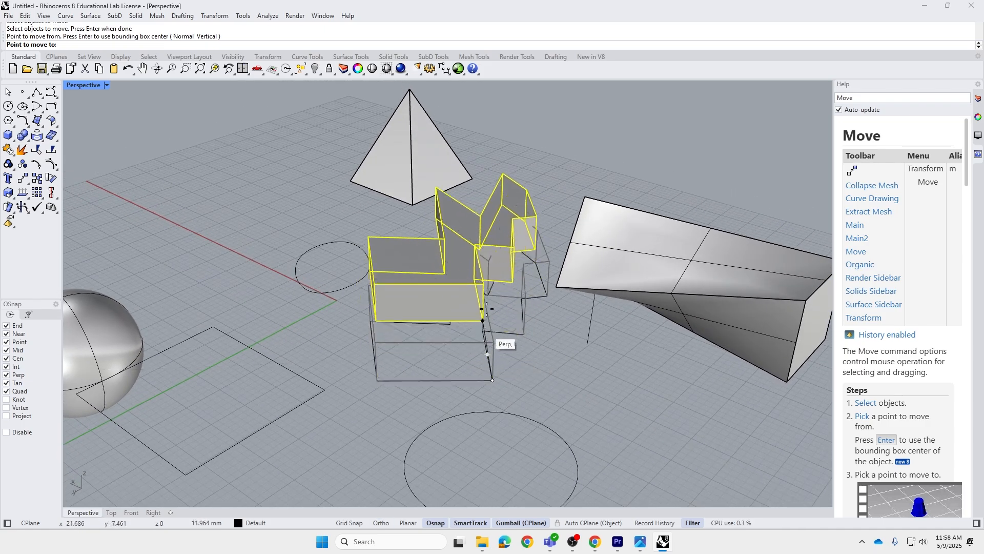
right_click_drag(584, 198, 514, 209, "shift")
scroll(516, 234, "up", 3)
scroll(477, 262, "down", 4)
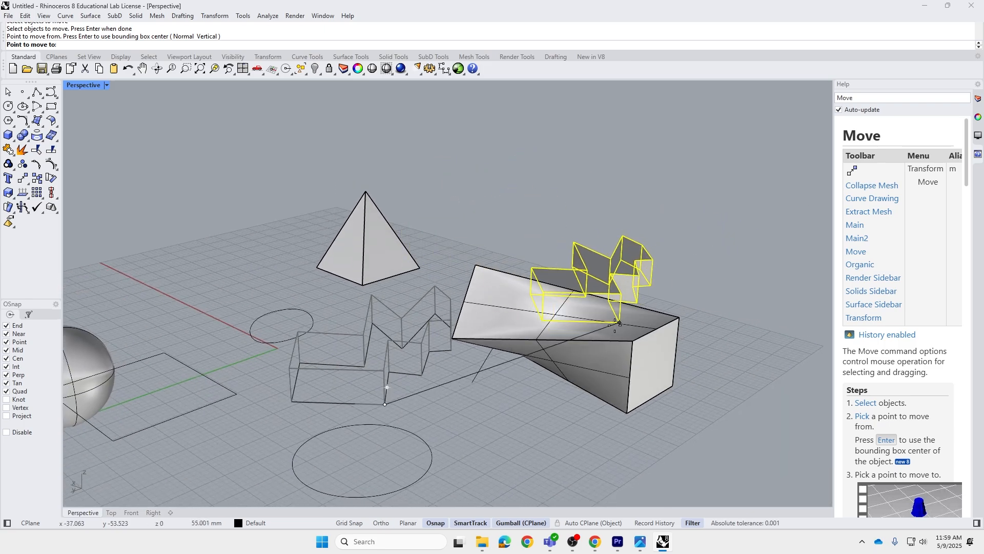
scroll(451, 294, "up", 2)
left_click(341, 432)
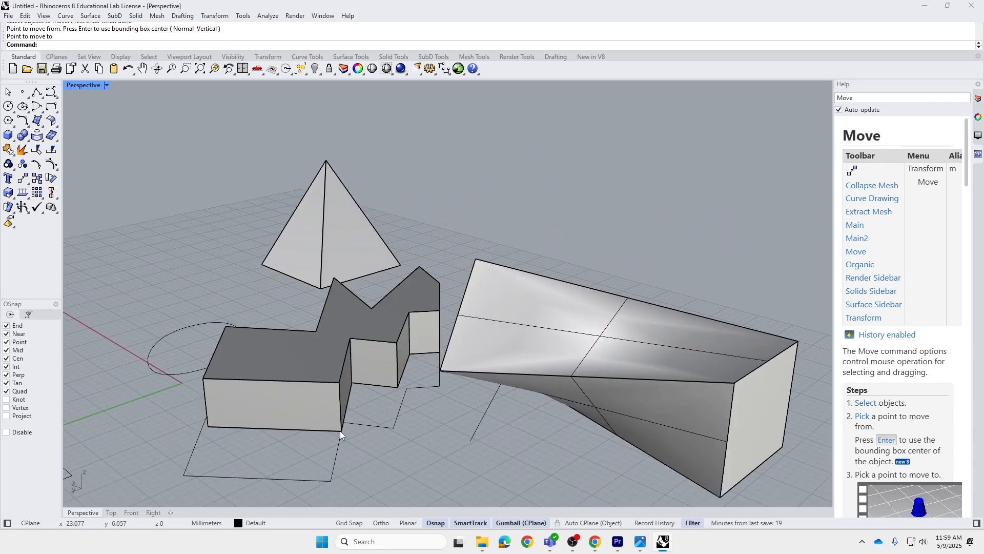
Step: Move the zigzag solid again, snapping its bottom front corner onto the nearest top corner of the twisted box
key("Return")
left_click(343, 429)
key("Return")
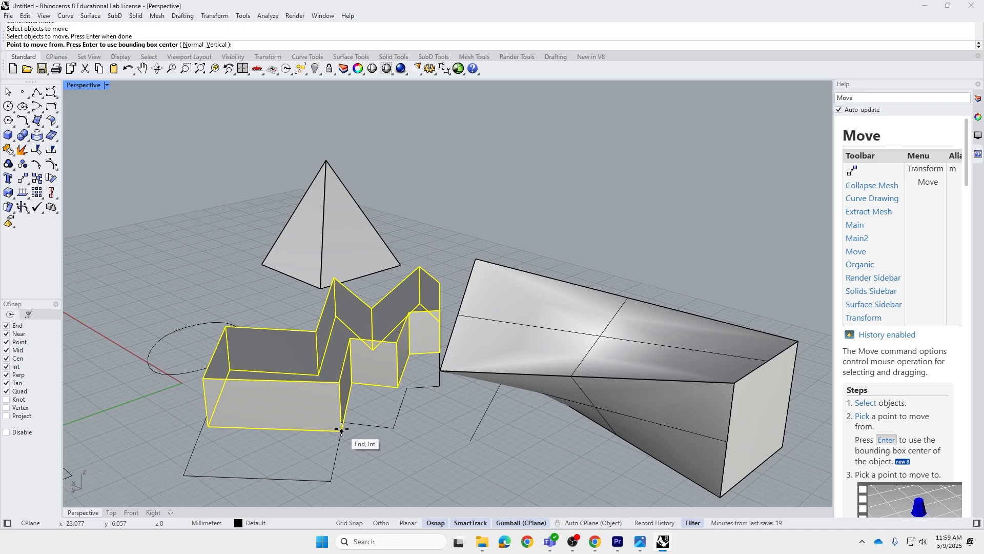
left_click(342, 431)
left_click(476, 259)
Step: Inspect the shared corner of the zigzag solid and twisted box up close and from several angles, including the grid origin
right_click_drag(532, 250, 495, 293)
scroll(495, 294, "up", 5)
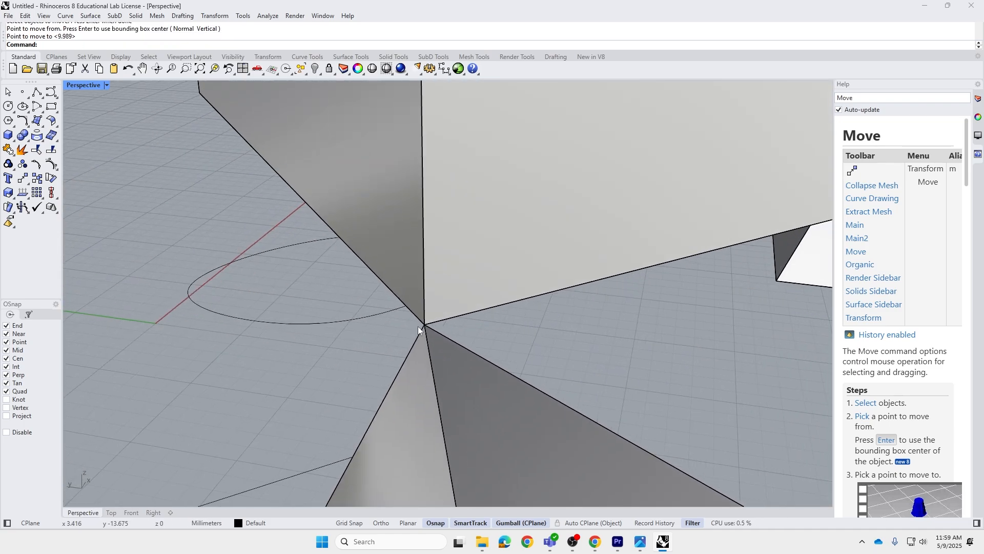
scroll(392, 333, "down", 10)
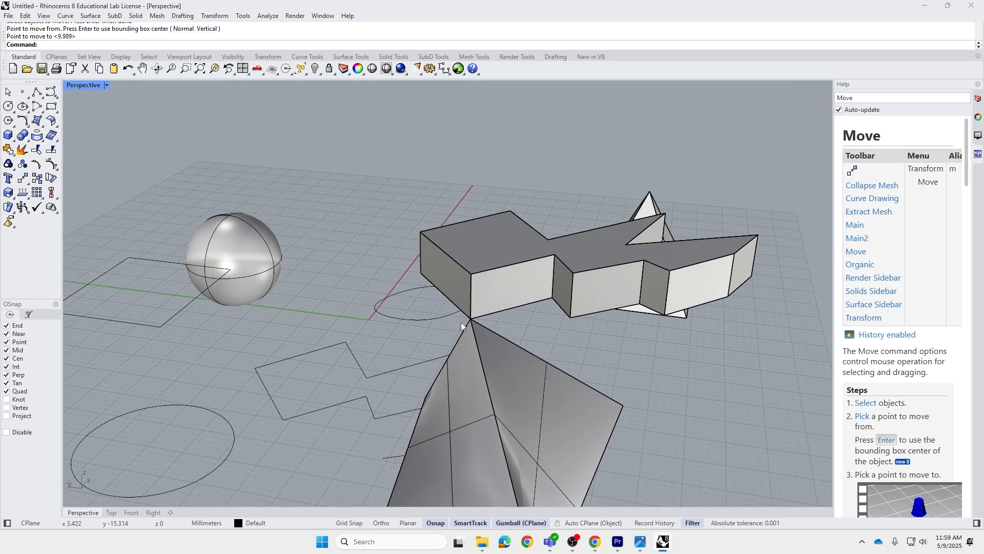
right_click_drag(460, 322, 405, 362)
scroll(428, 335, "up", 5)
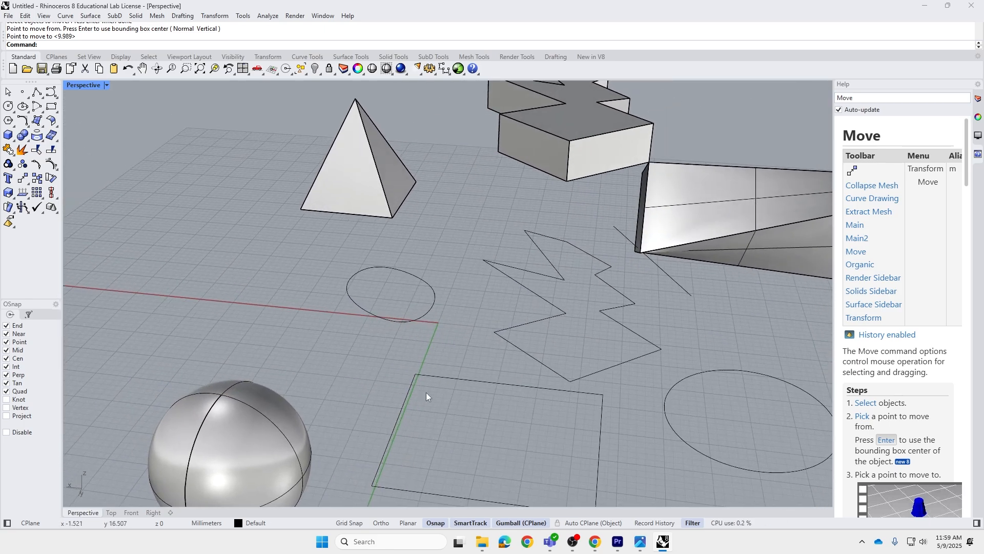
scroll(442, 343, "down", 3)
scroll(438, 342, "up", 3)
scroll(441, 357, "down", 3)
scroll(444, 331, "up", 4)
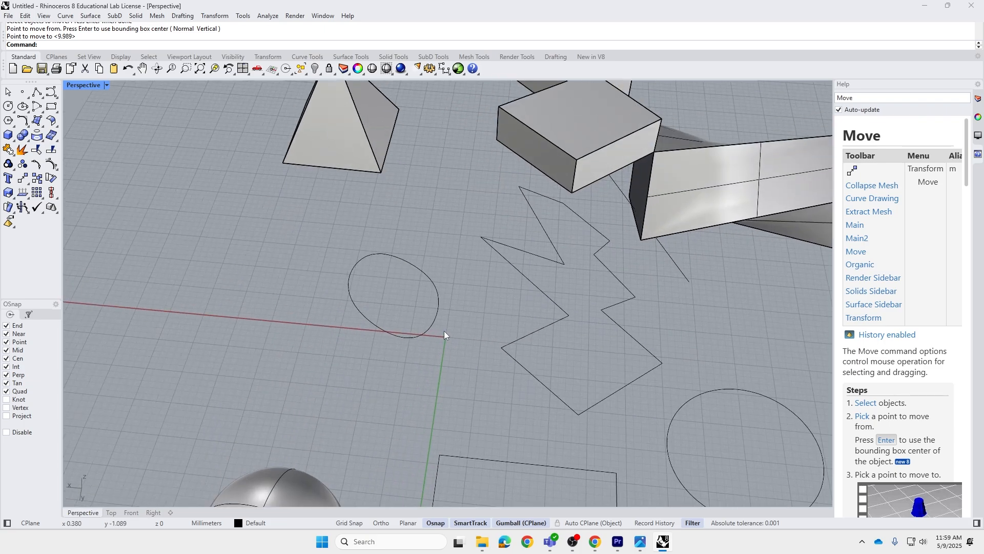
scroll(433, 319, "down", 5)
mouse_move(441, 303)
right_mouse_down()
mouse_move(432, 347)
mouse_move(465, 288)
mouse_move(506, 321)
mouse_move(456, 308)
mouse_move(442, 319)
mouse_move(463, 323)
mouse_move(431, 308)
mouse_move(454, 321)
mouse_move(451, 313)
right_mouse_up()
left_click(468, 287)
scroll(455, 308, "up", 6)
left_click(534, 297)
left_click(464, 284, "shift")
scroll(441, 318, "up", 3)
scroll(438, 310, "down", 6)
left_click(457, 311)
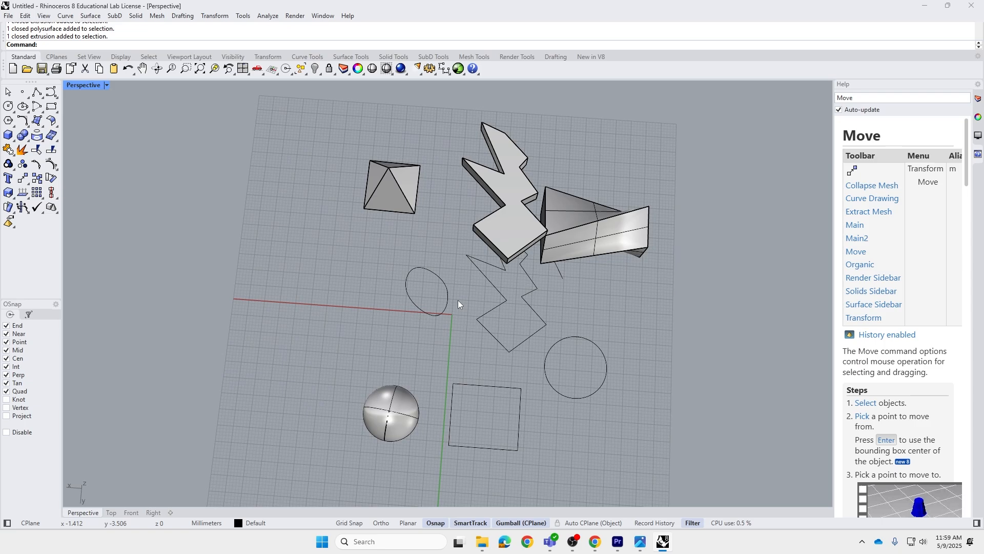
Step: Restore the four-viewport layout, activate the Top view and frame all the objects in it
double_click(87, 87)
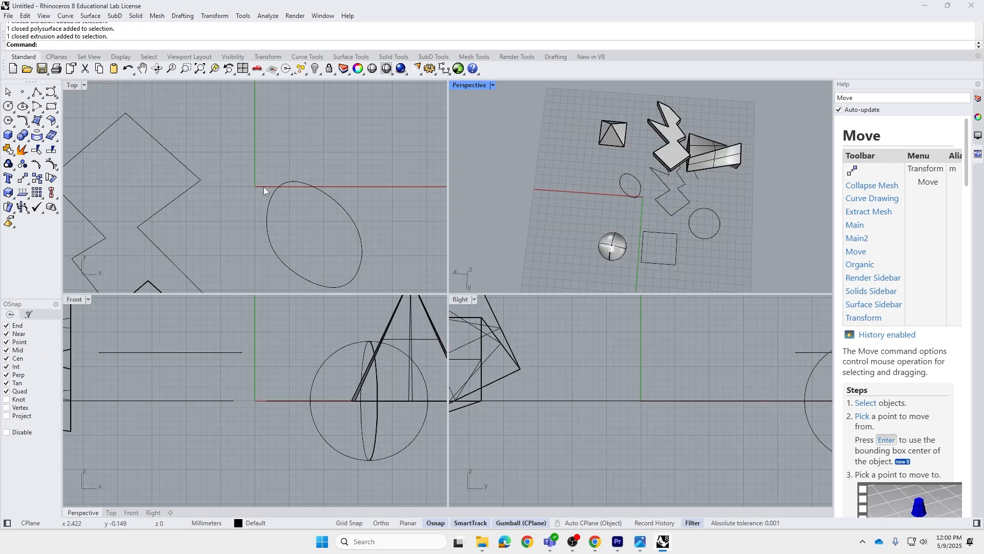
left_click(234, 156)
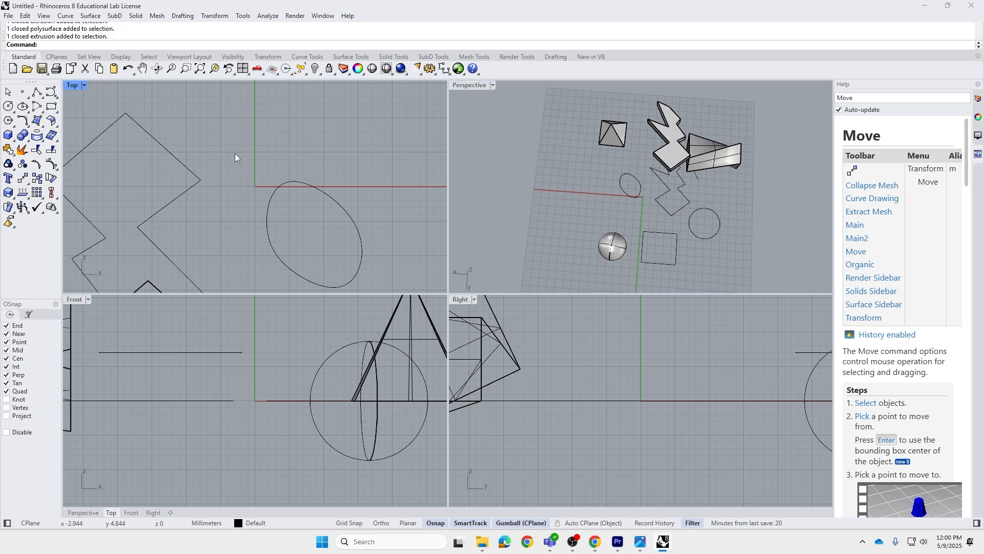
scroll(224, 156, "down", 3)
scroll(235, 172, "down", 8)
right_click_drag(226, 186, 309, 151)
scroll(302, 168, "up", 6)
Step: Center the zigzag solid on the grid origin with Align, using the Concentric option and alignment point 0
left_click(316, 242)
scroll(328, 198, "down", 4)
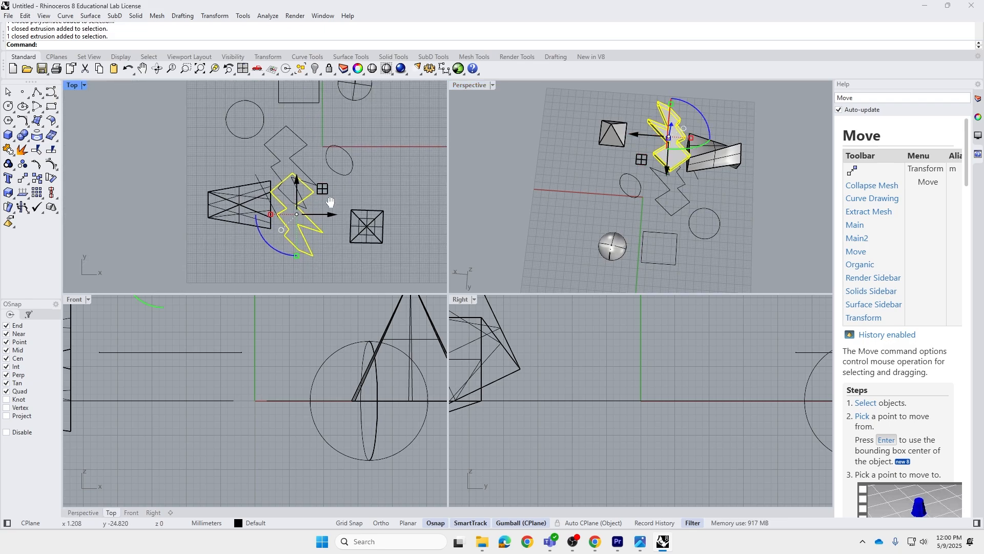
right_click_drag(329, 199, 327, 210)
right_click_drag(336, 171, 297, 129)
scroll(300, 203, "up", 2)
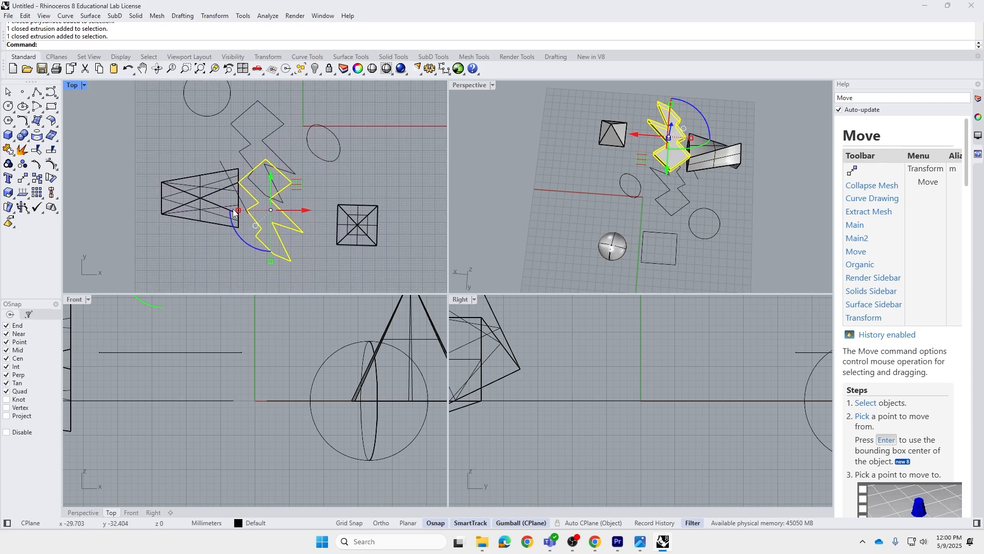
right_click_drag(314, 174, 307, 212)
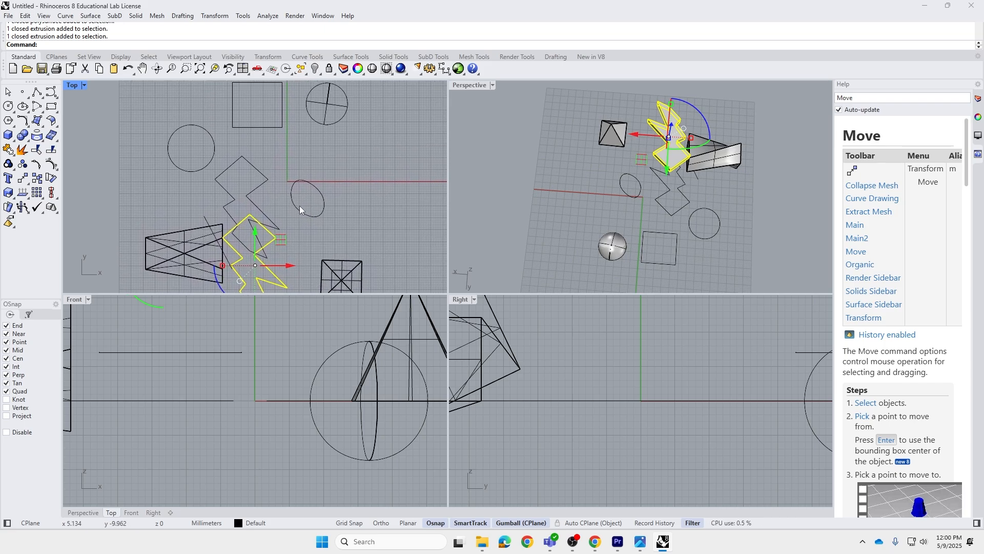
type("Align")
key("Return")
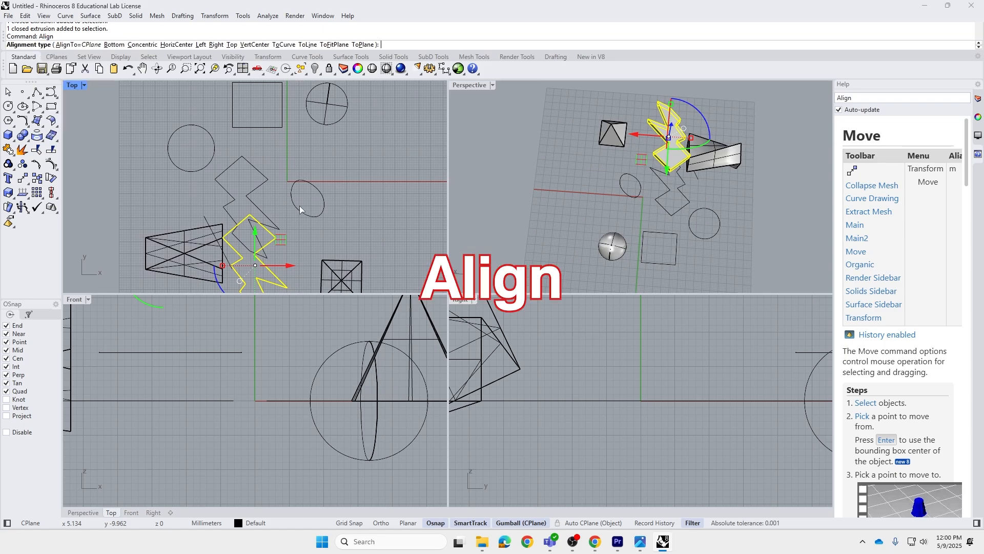
mouse_move(300, 209)
right_mouse_down()
mouse_move(309, 210)
mouse_move(291, 195)
right_mouse_up()
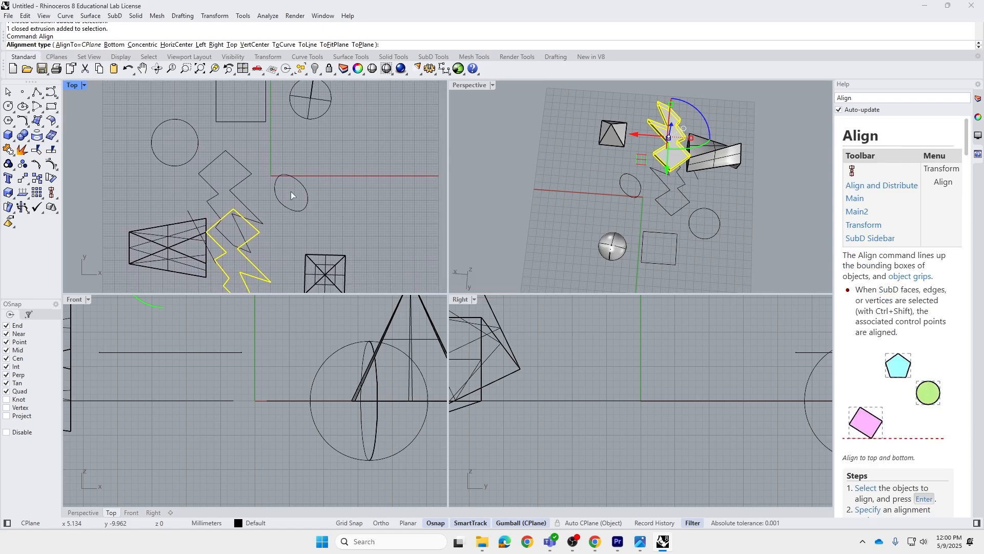
left_click(144, 45)
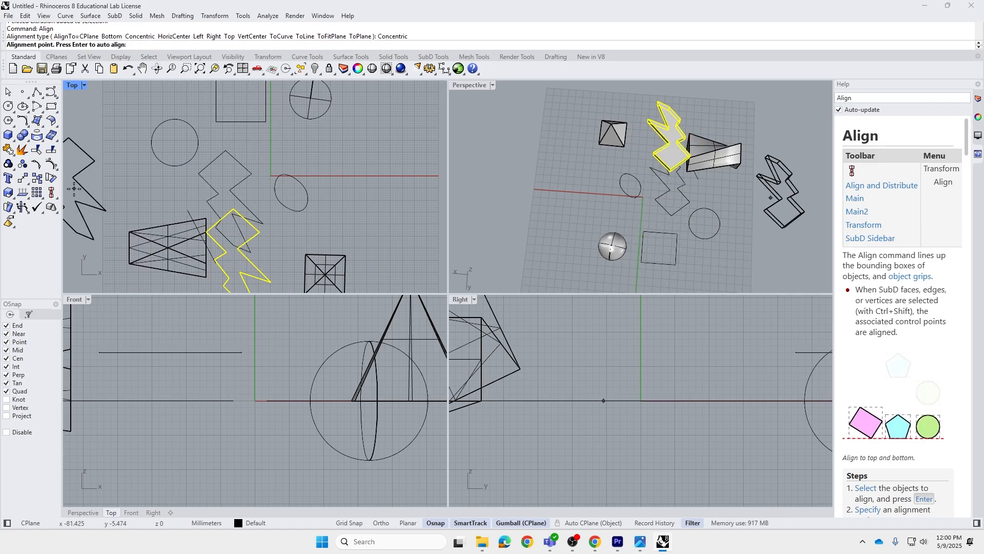
scroll(301, 146, "up", 2)
right_click_drag(333, 190, 336, 198)
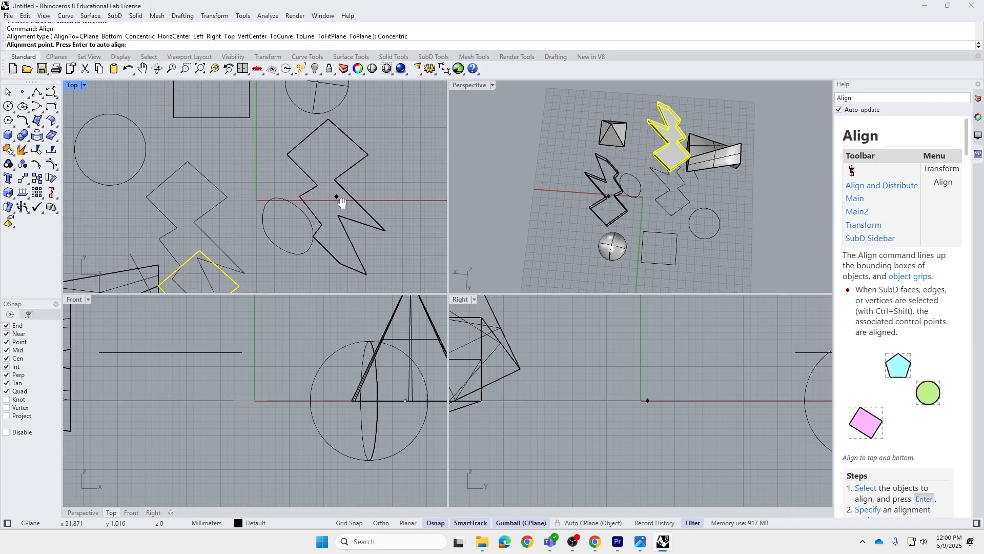
type("0")
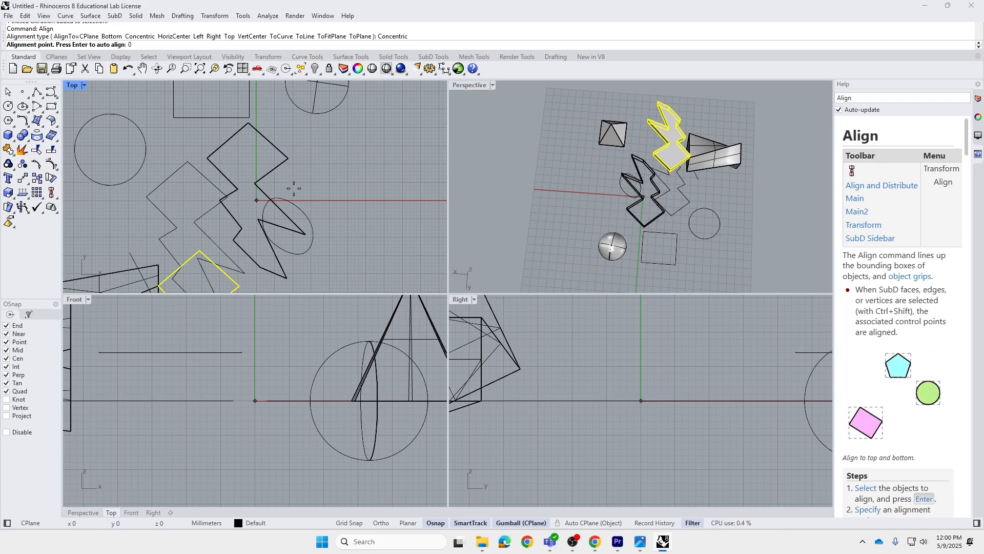
key("Return")
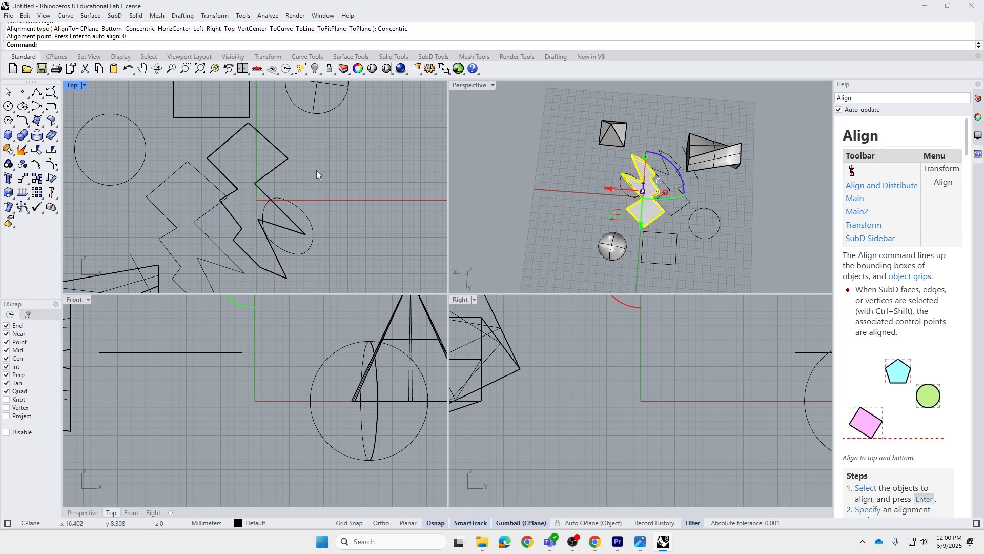
Step: Check the centered zigzag solid's position in the Perspective and Top views
right_click_drag(592, 202, 668, 185)
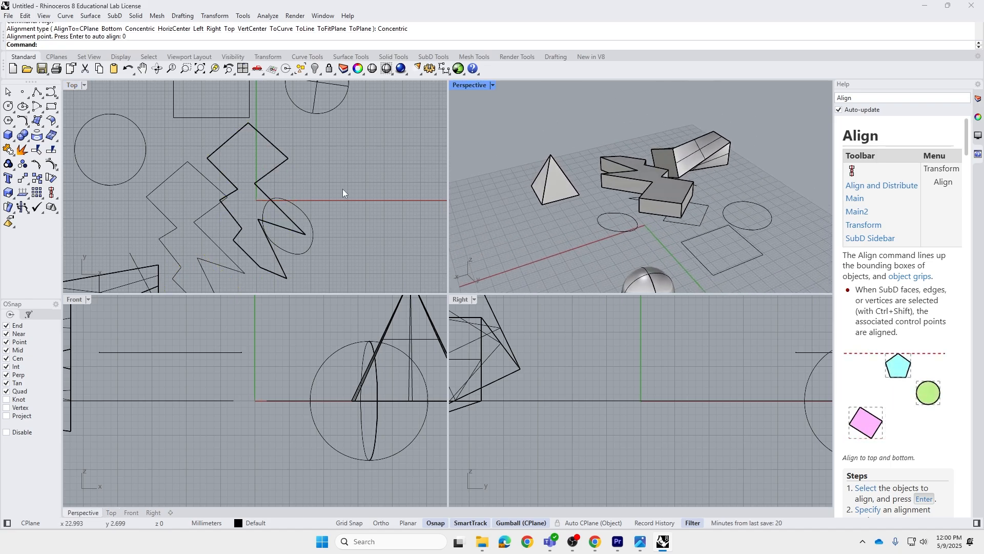
right_click_drag(338, 171, 365, 164)
scroll(337, 152, "down", 6)
right_click_drag(366, 164, 375, 181)
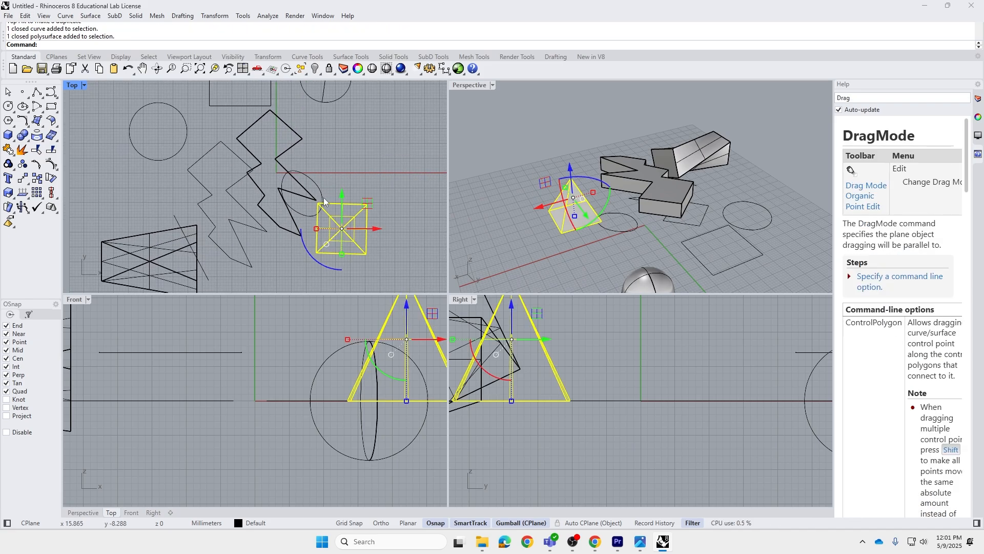
type("Align")
key("Return")
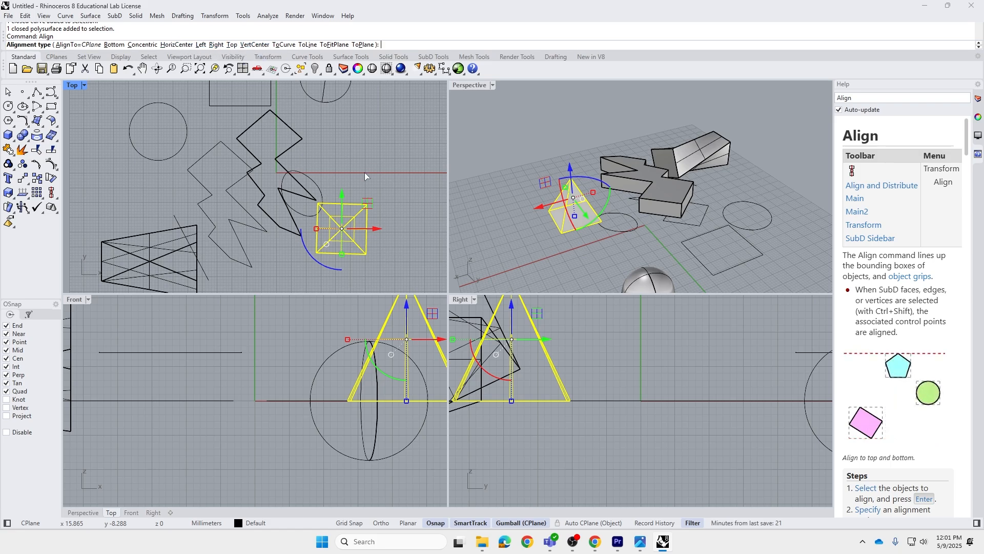
key("Escape")
key("Escape")
Step: In the Right view, align the zigzag solid to the ground axis with Align's Bottom option so its base sits on the grid
scroll(297, 177, "down", 5)
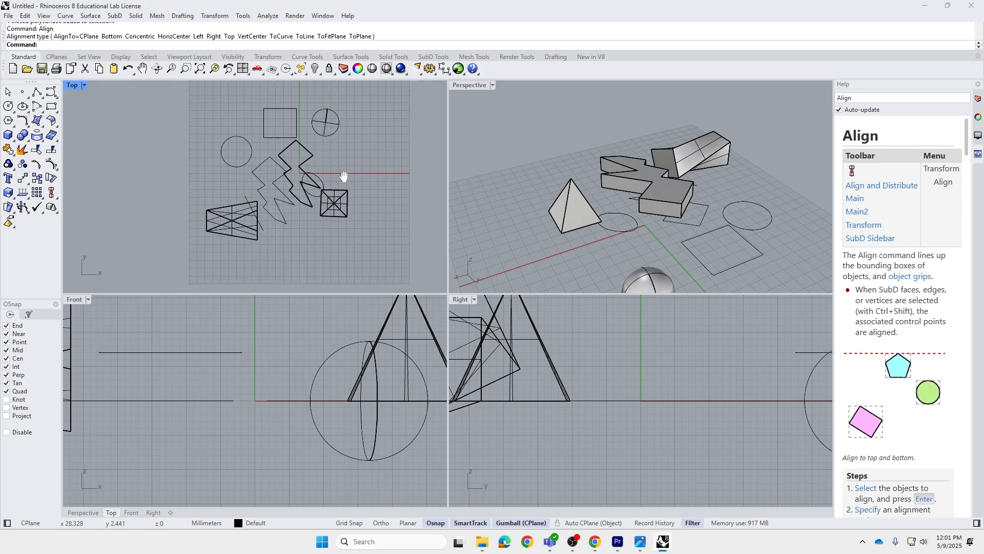
scroll(298, 327, "down", 6)
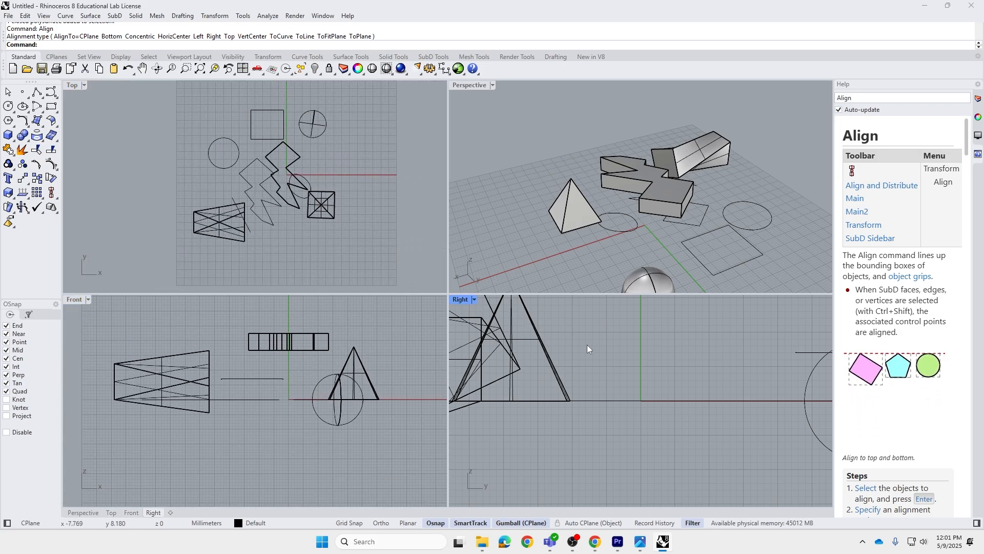
scroll(599, 405, "down", 5)
right_click_drag(599, 405, 599, 407)
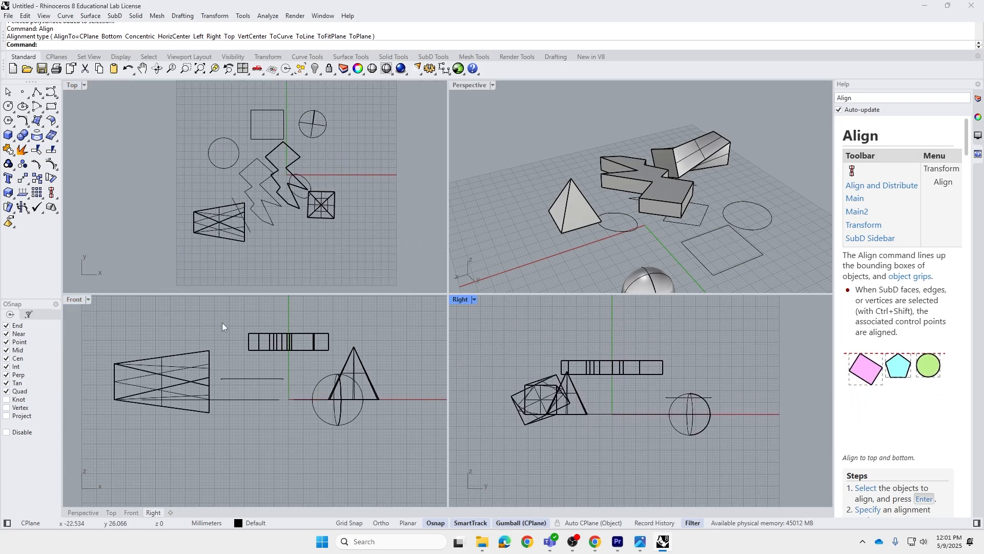
left_click(608, 374)
scroll(596, 367, "up", 3)
key("Return")
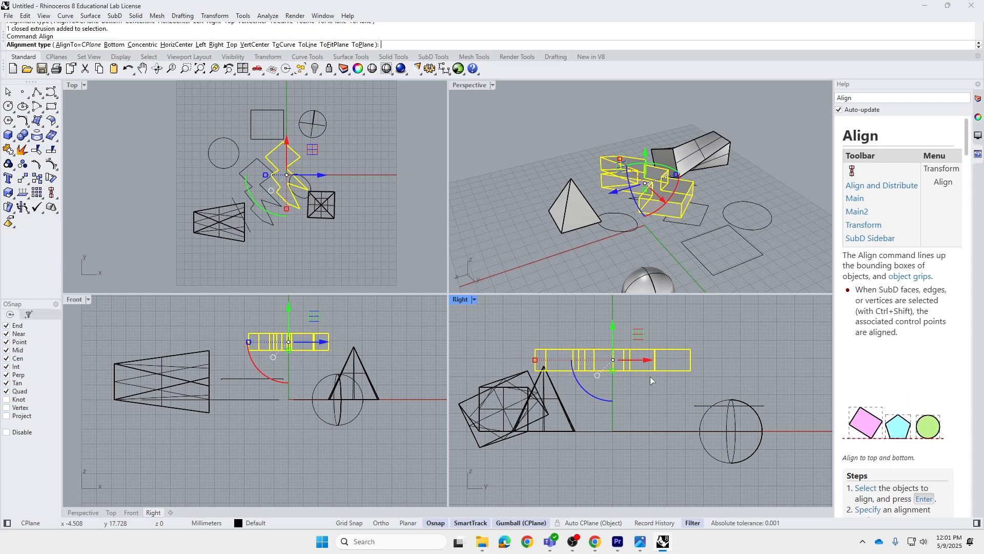
type("bottom")
key("Return")
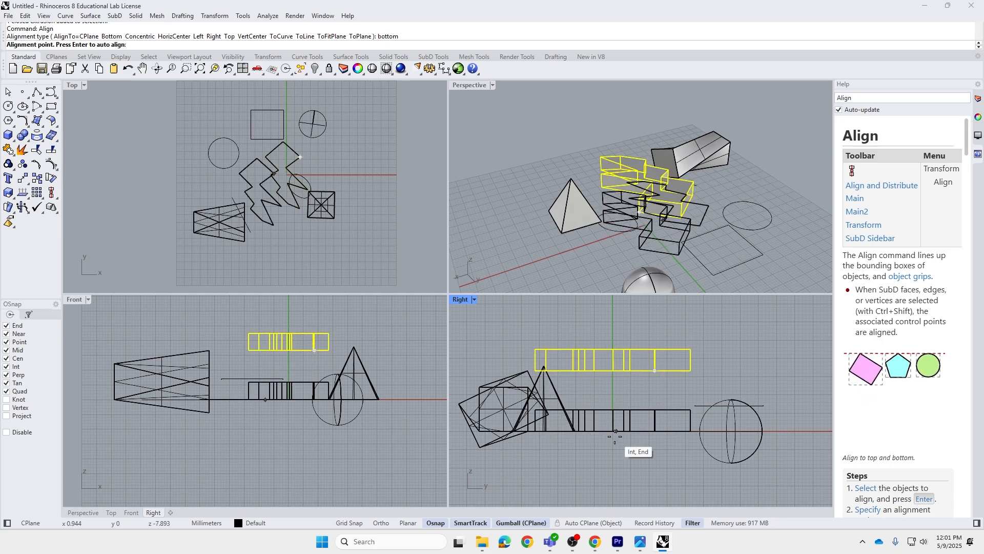
left_click(618, 431)
left_click(588, 489)
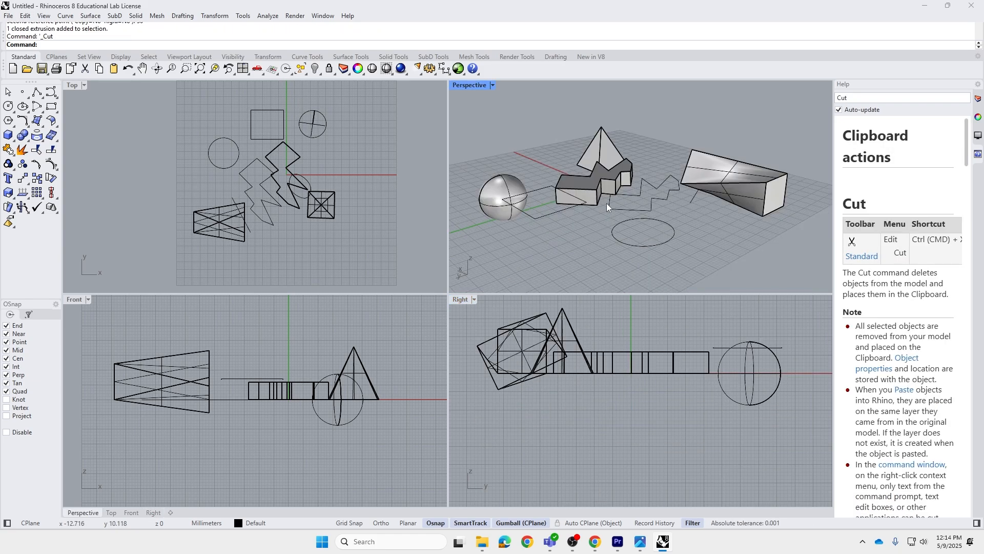
Step: Draw a tall box about 25 mm high on the ground plane in Perspective, near the circle and the rectangle
right_click_drag(607, 205, 671, 212)
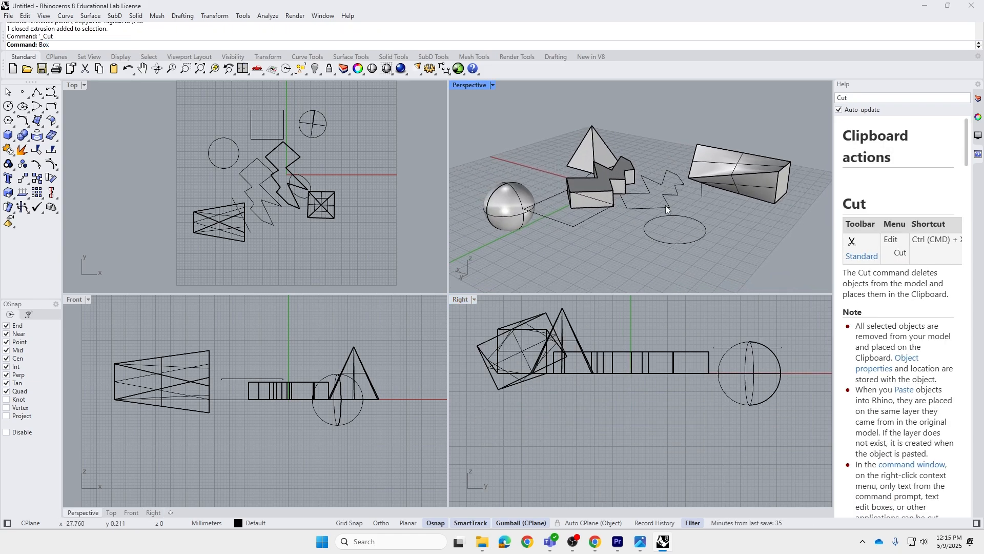
key("Return")
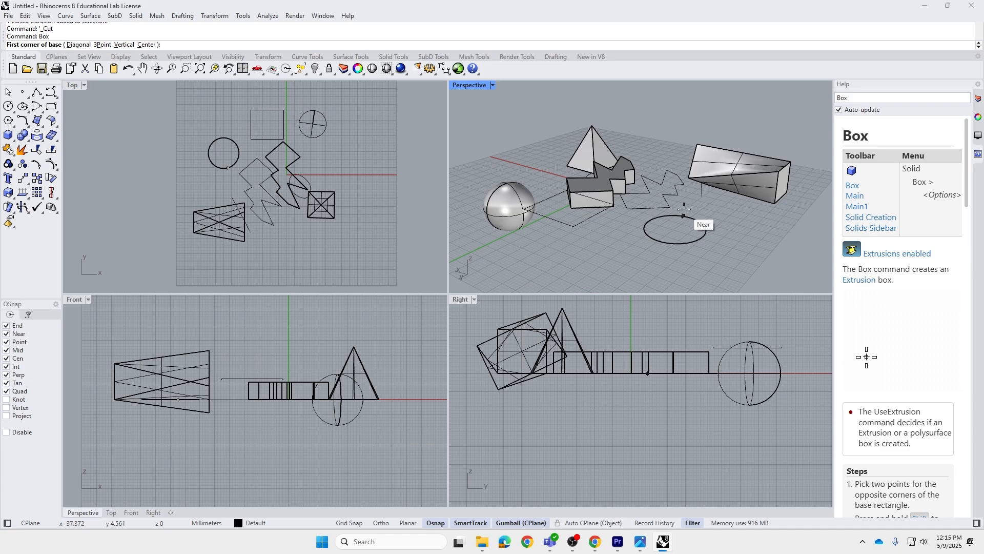
left_click(591, 256)
left_click(644, 259)
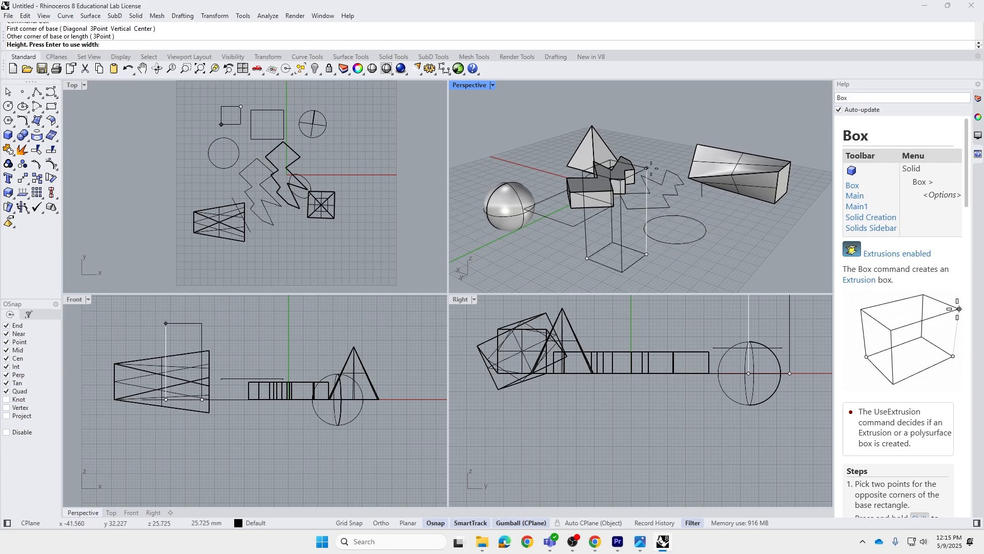
left_click(664, 137)
right_click_drag(651, 192, 631, 195)
scroll(633, 195, "up", 5)
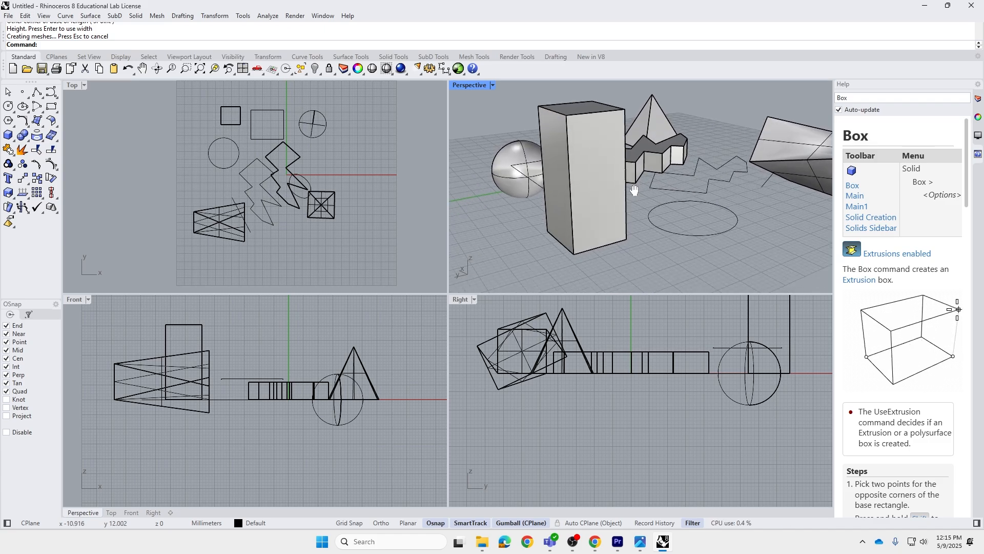
Step: Measure the new box's height with Distance, from a bottom corner to the top corner above it
scroll(637, 194, "down", 4)
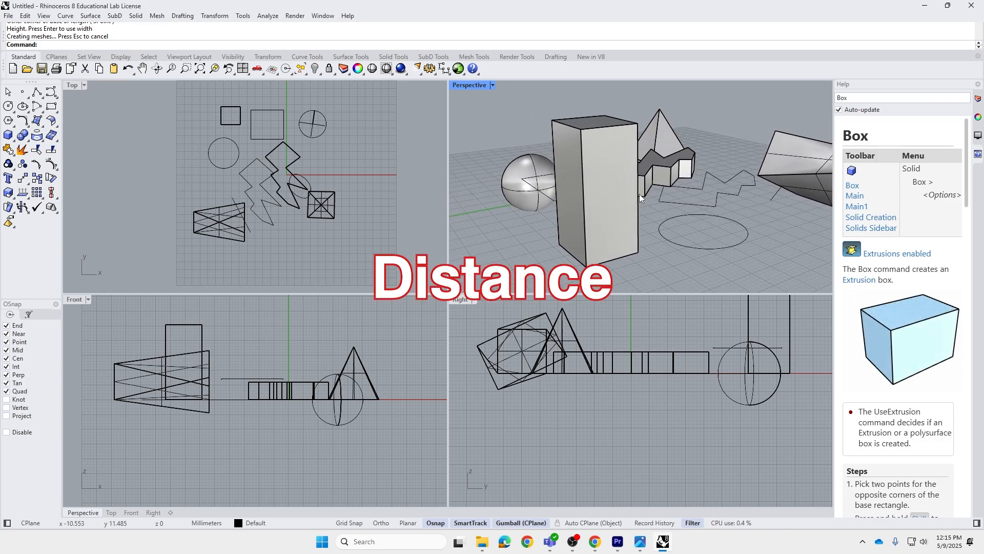
type("istance")
key("Return")
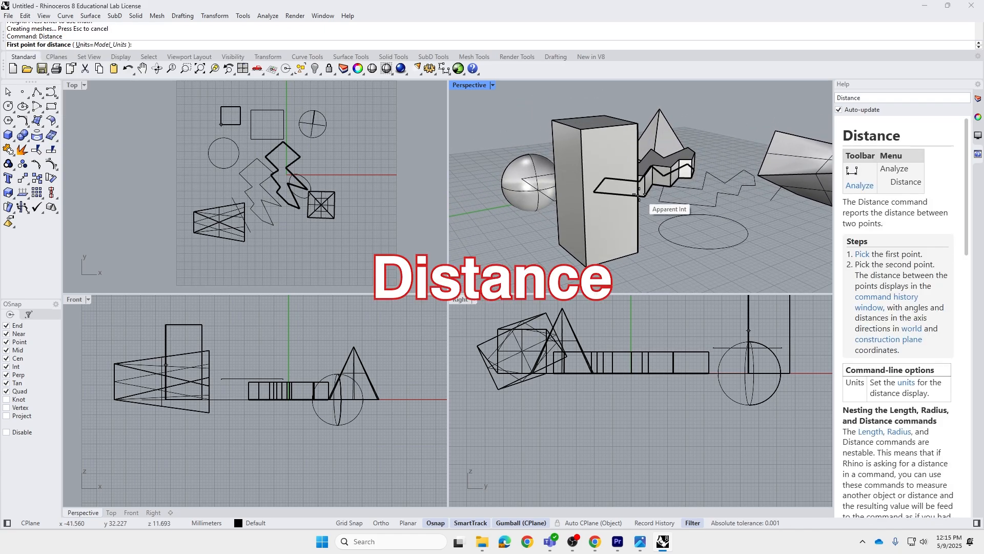
right_click_drag(638, 197, 715, 215)
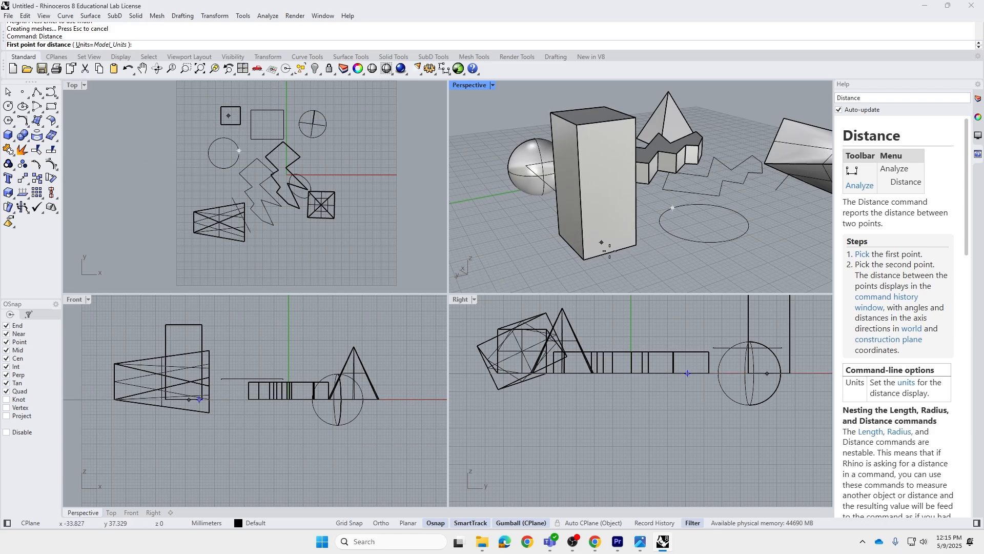
left_click(586, 263)
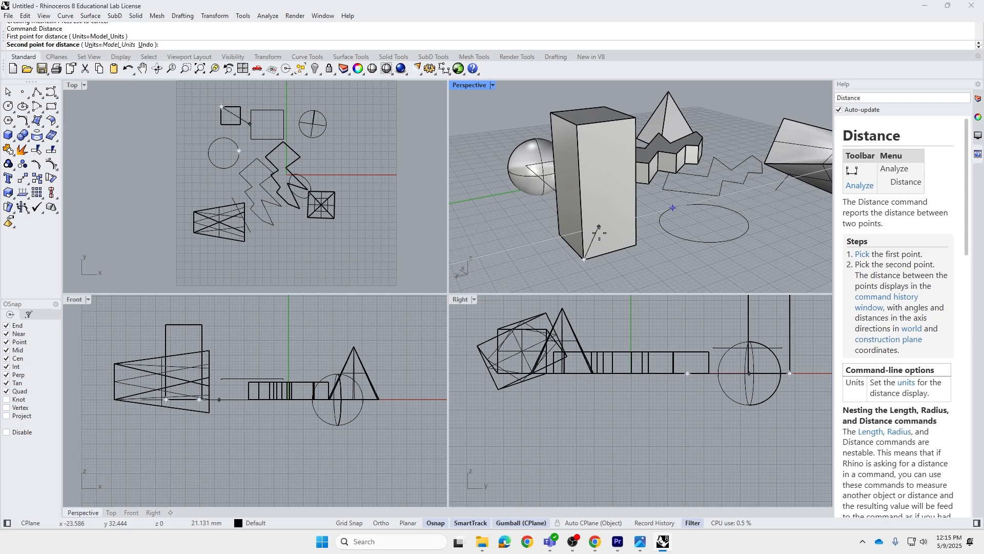
left_click(577, 124)
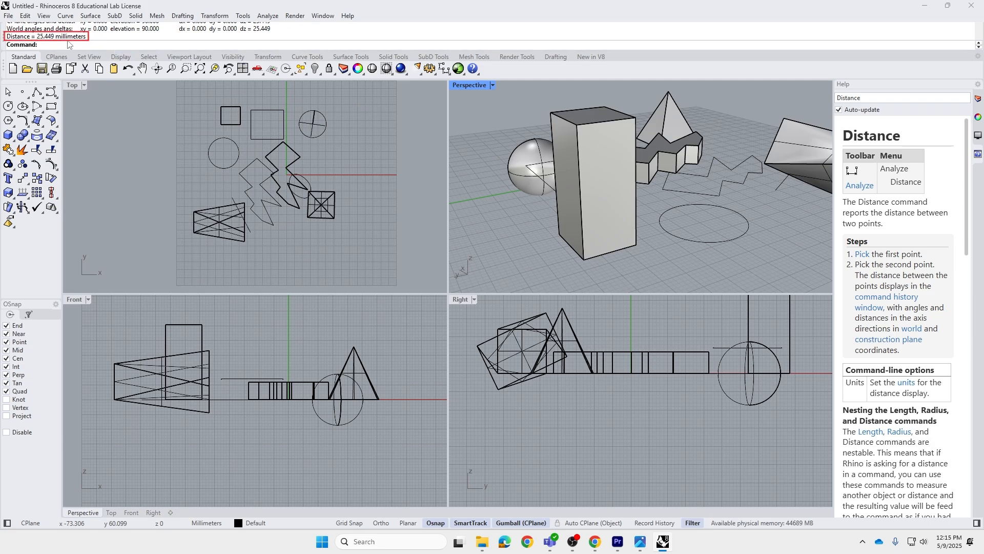
left_click(603, 214)
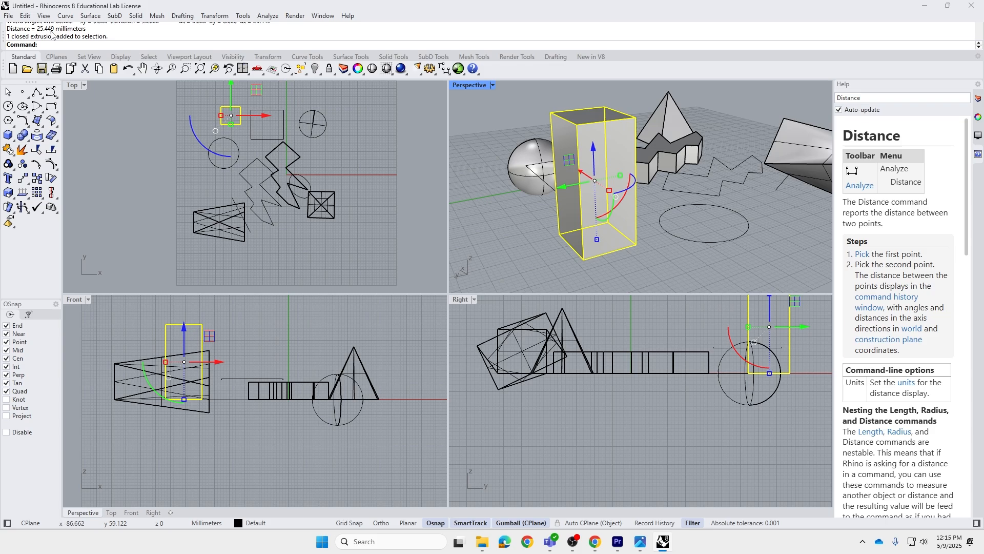
left_click(650, 256)
right_click_drag(650, 256, 612, 253)
left_click(614, 252)
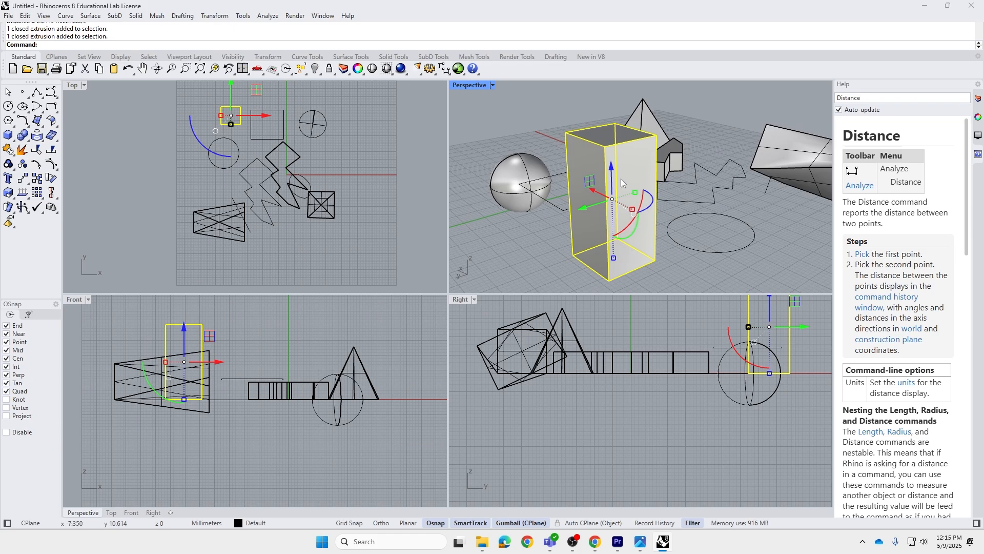
left_click(667, 281)
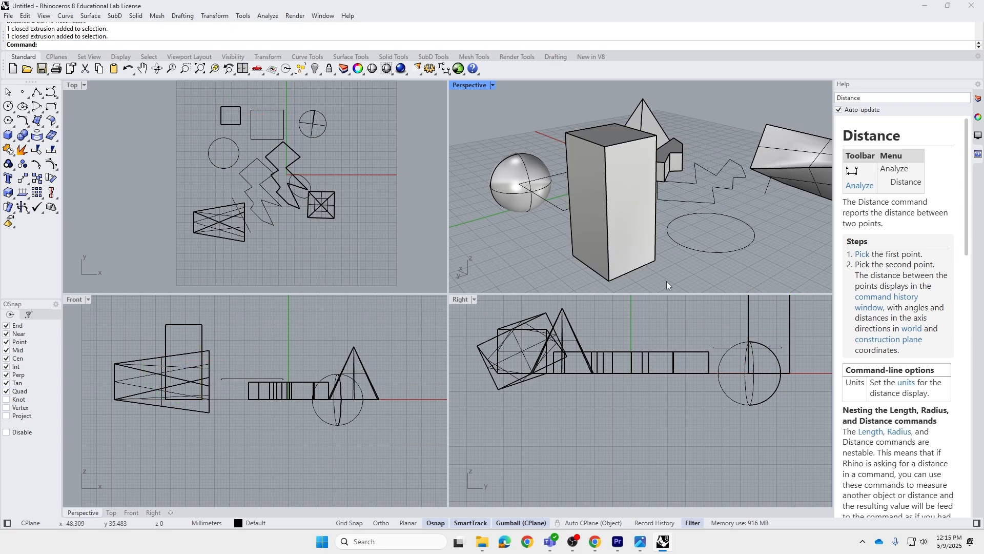
Step: Scale the box vertically to 20 mm high with Scale1D, using a bottom corner as base and the top corner above it as reference
left_click(626, 252)
type("Sc")
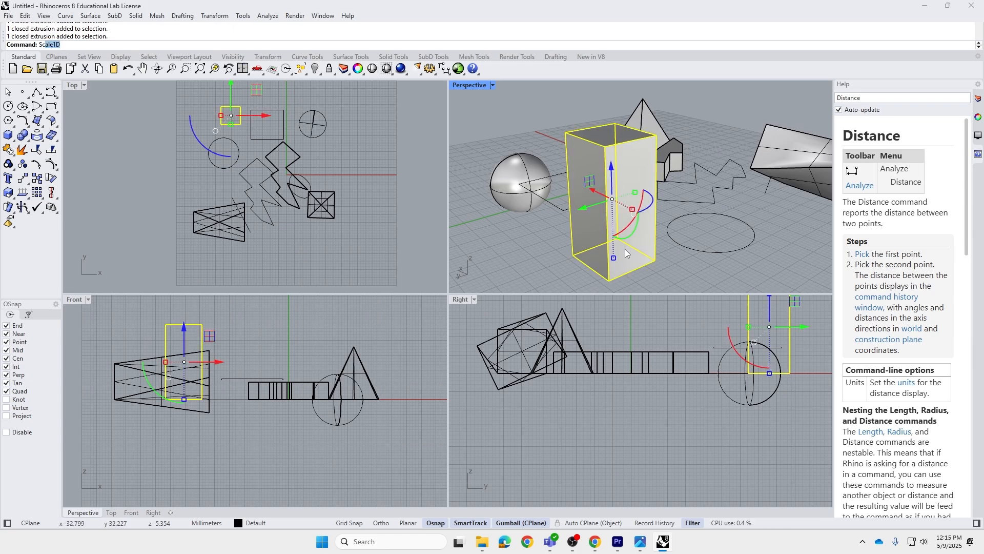
type("ale1D")
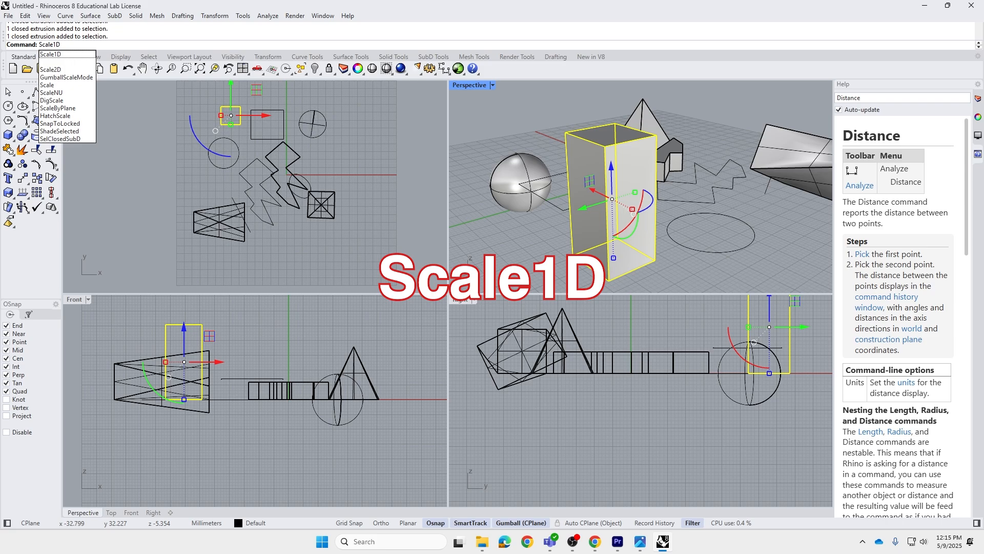
key("Return")
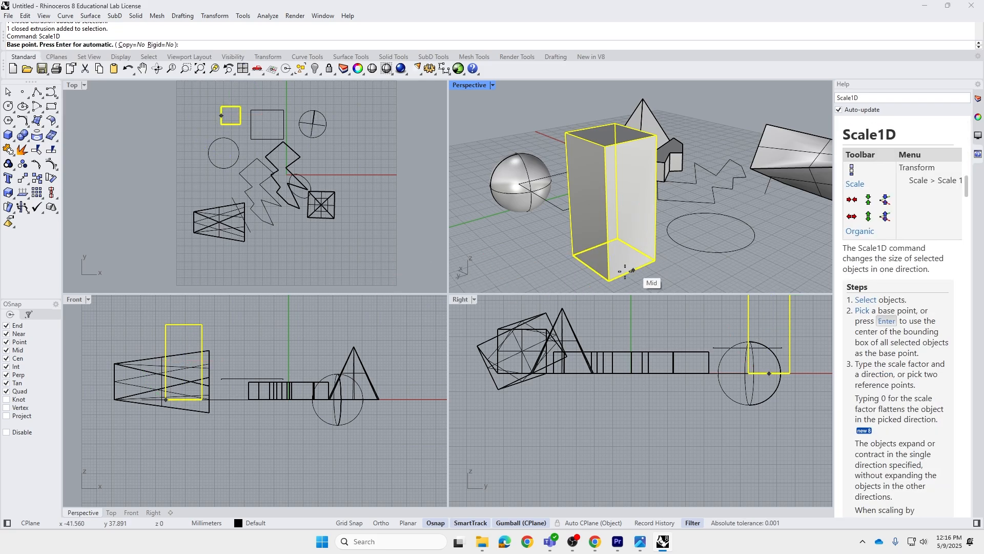
left_click(610, 280)
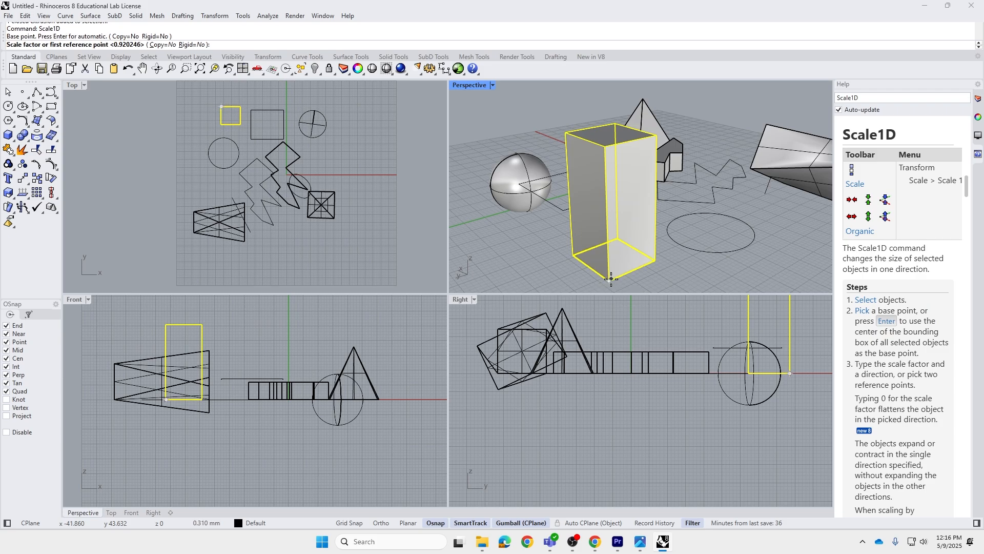
left_click(606, 146)
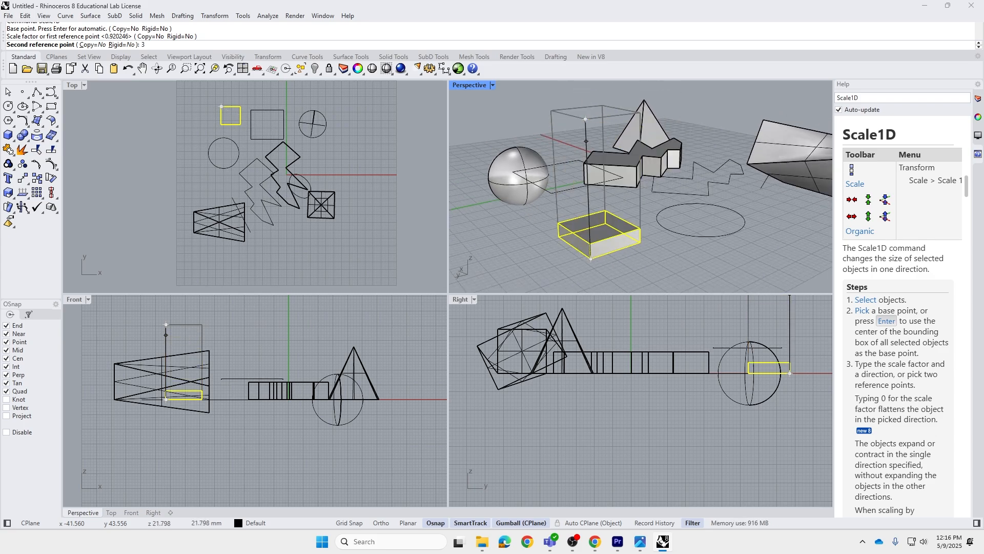
type("10")
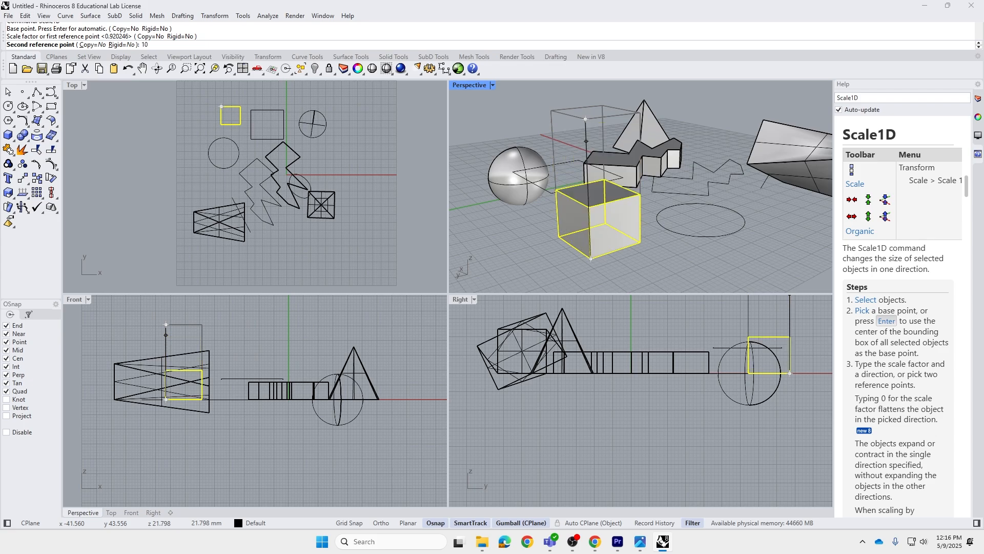
key("BackSpace")
key("BackSpace")
type("20")
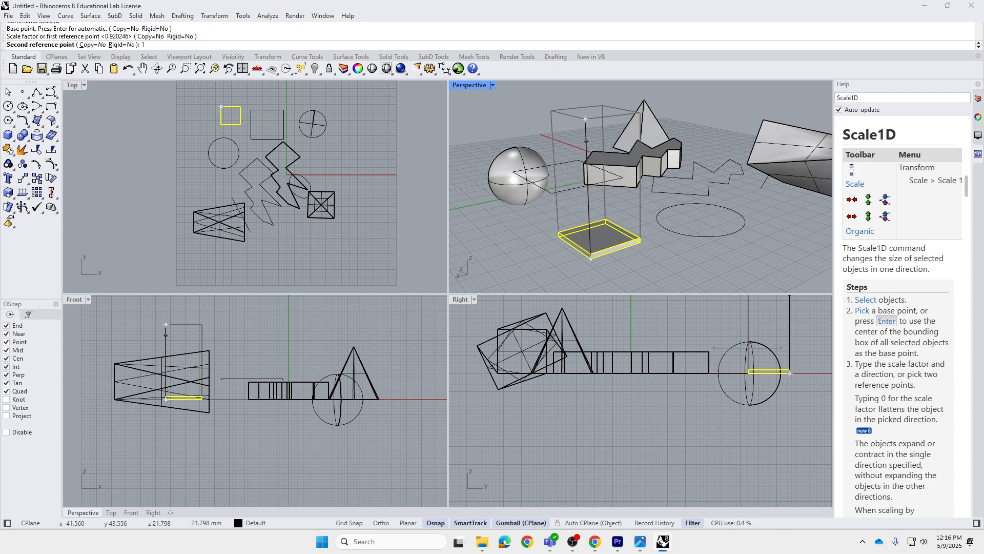
key("Return")
left_click(677, 221)
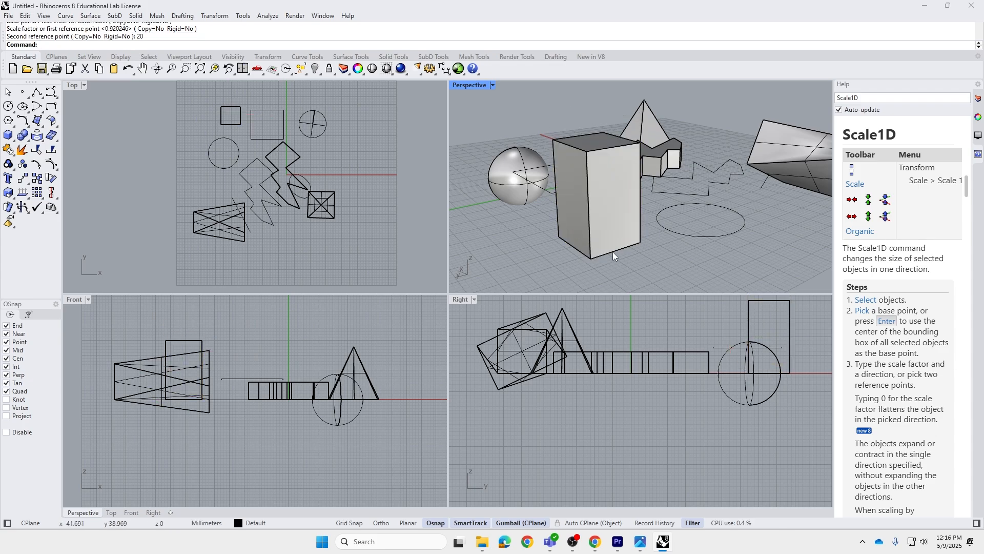
left_click(604, 217)
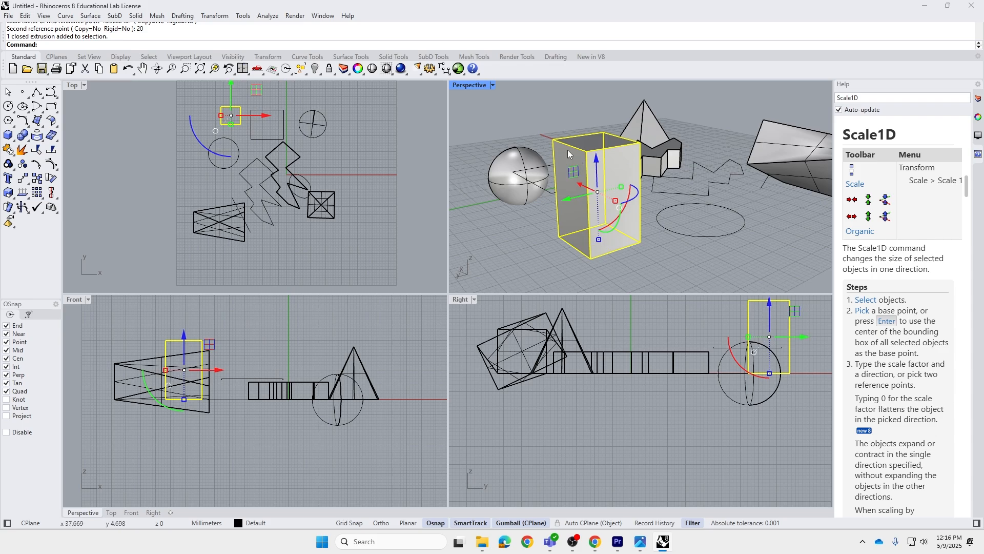
left_click(639, 259)
right_click_drag(639, 260, 626, 231)
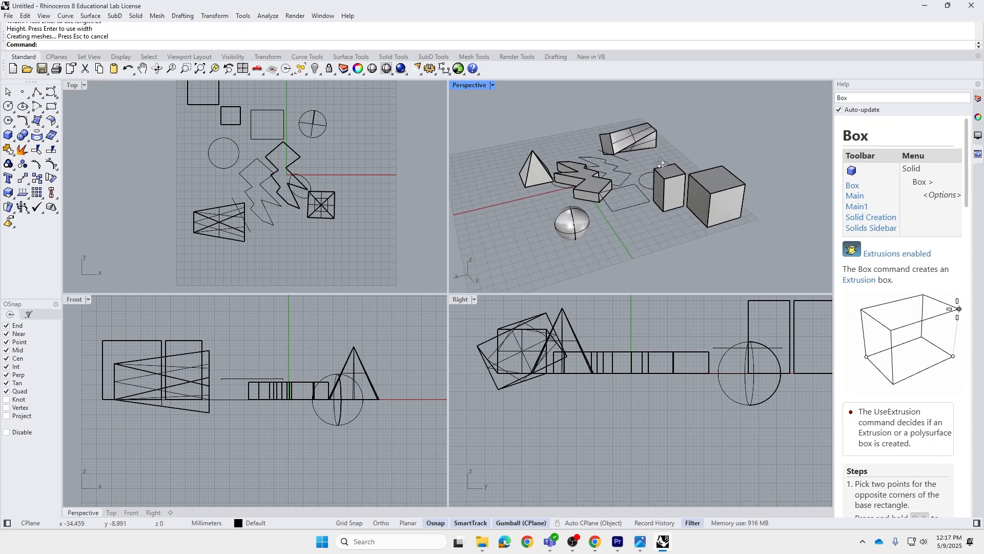
right_click_drag(661, 164, 659, 202)
left_click(660, 202)
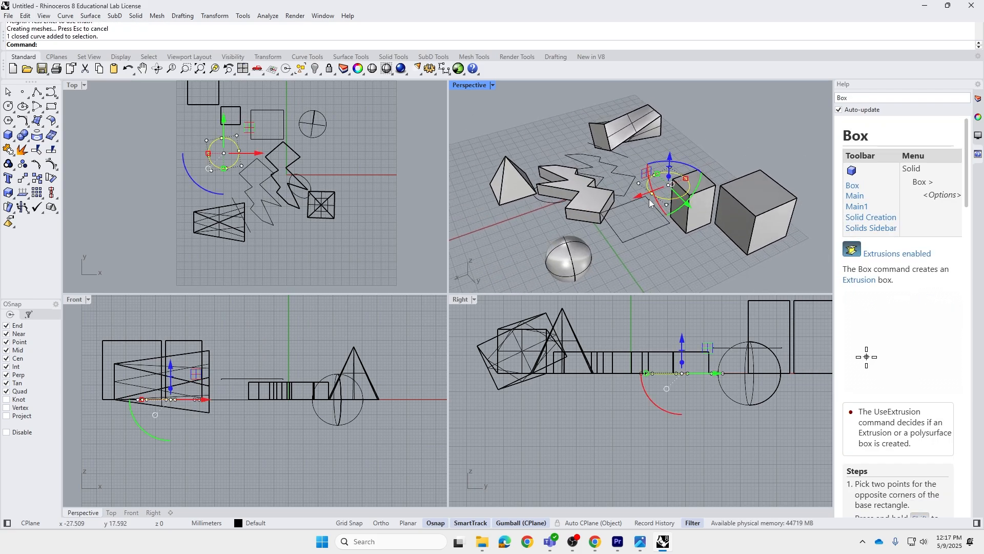
left_click(634, 254)
right_click_drag(634, 254, 644, 230, "shift")
right_click_drag(649, 185, 626, 191)
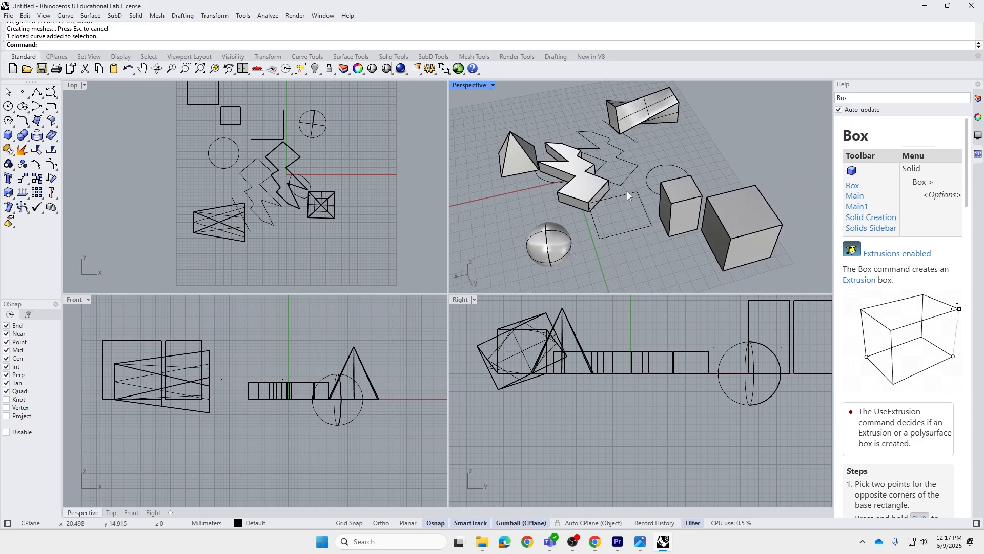
Step: Reposition and rotate the narrow box and stretch it taller with its gumball
left_click(649, 187)
left_click(693, 221)
left_click(647, 228)
mouse_move(638, 248)
right_mouse_down("shift")
mouse_move(647, 229)
mouse_move(639, 252)
right_mouse_up("shift")
left_click(690, 215)
left_click_drag(651, 219, 638, 175)
left_click(645, 217)
Step: Extrude the flat zigzag curve upward with the gumball to about the height of the neighbouring zigzag solid
right_click_drag(712, 172, 645, 183)
scroll(624, 215, "up", 7)
left_click(623, 205)
left_click_drag(643, 185, 644, 163)
left_click(692, 127)
scroll(649, 166, "down", 5)
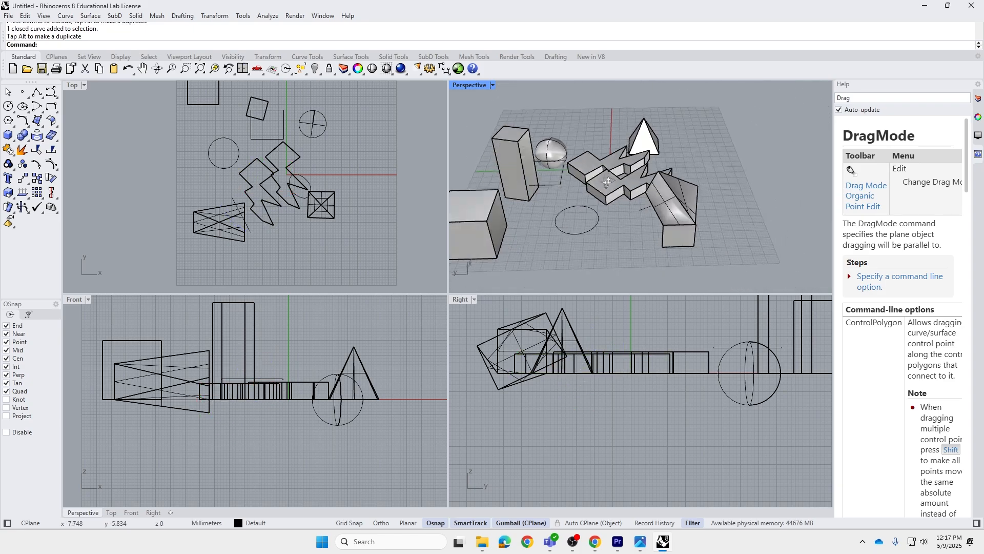